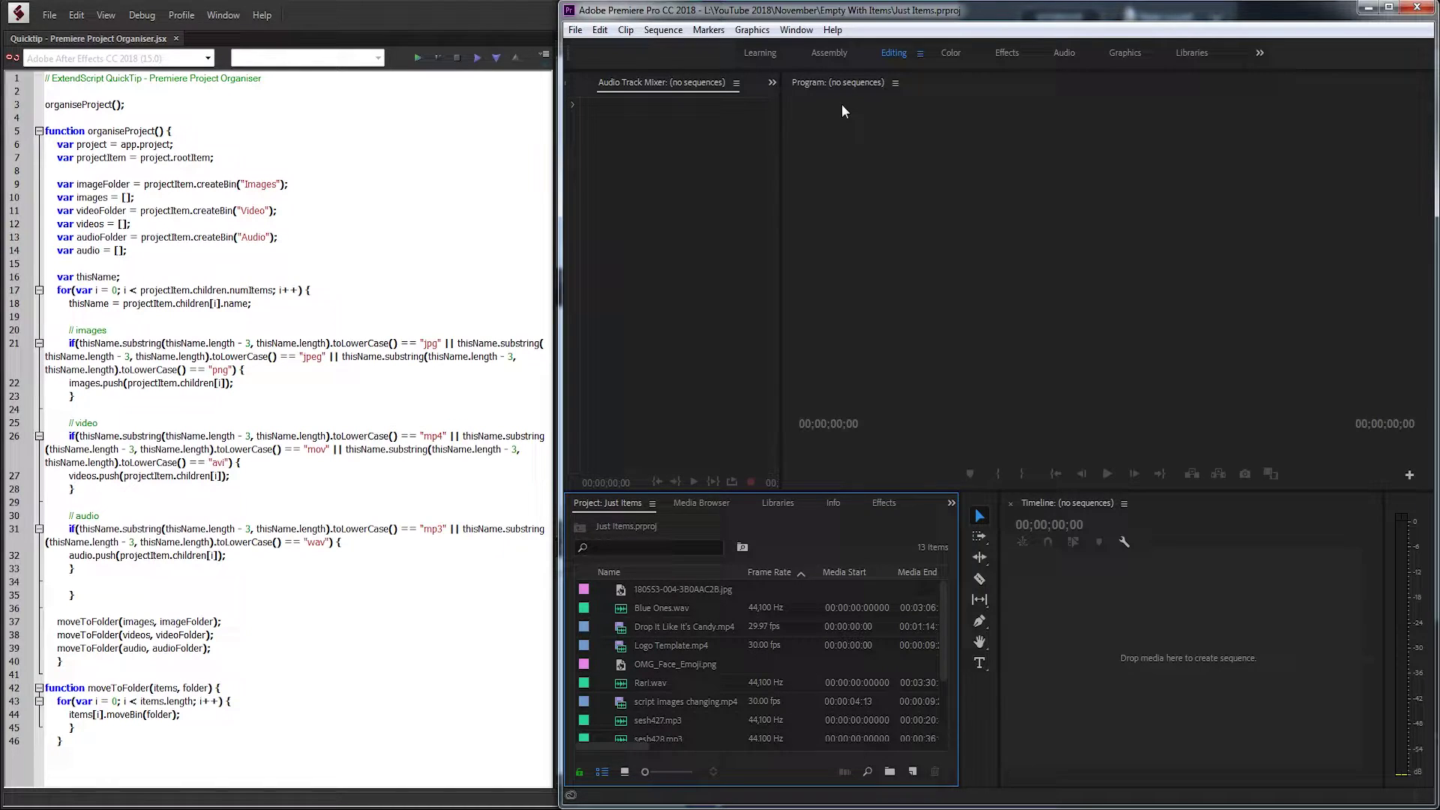
Run the organiser script on the Premiere project's loose clips.
click(662, 622)
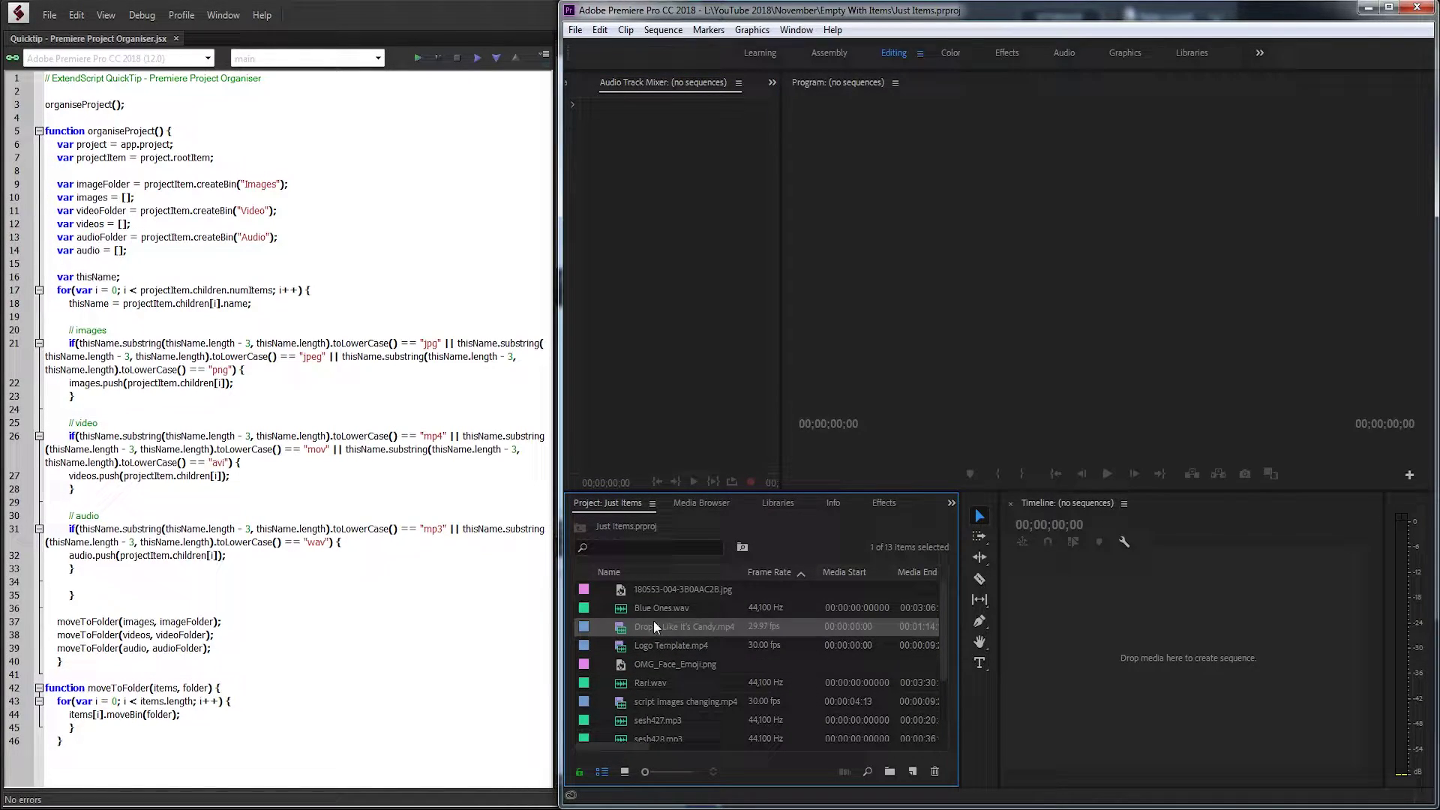
click(660, 607)
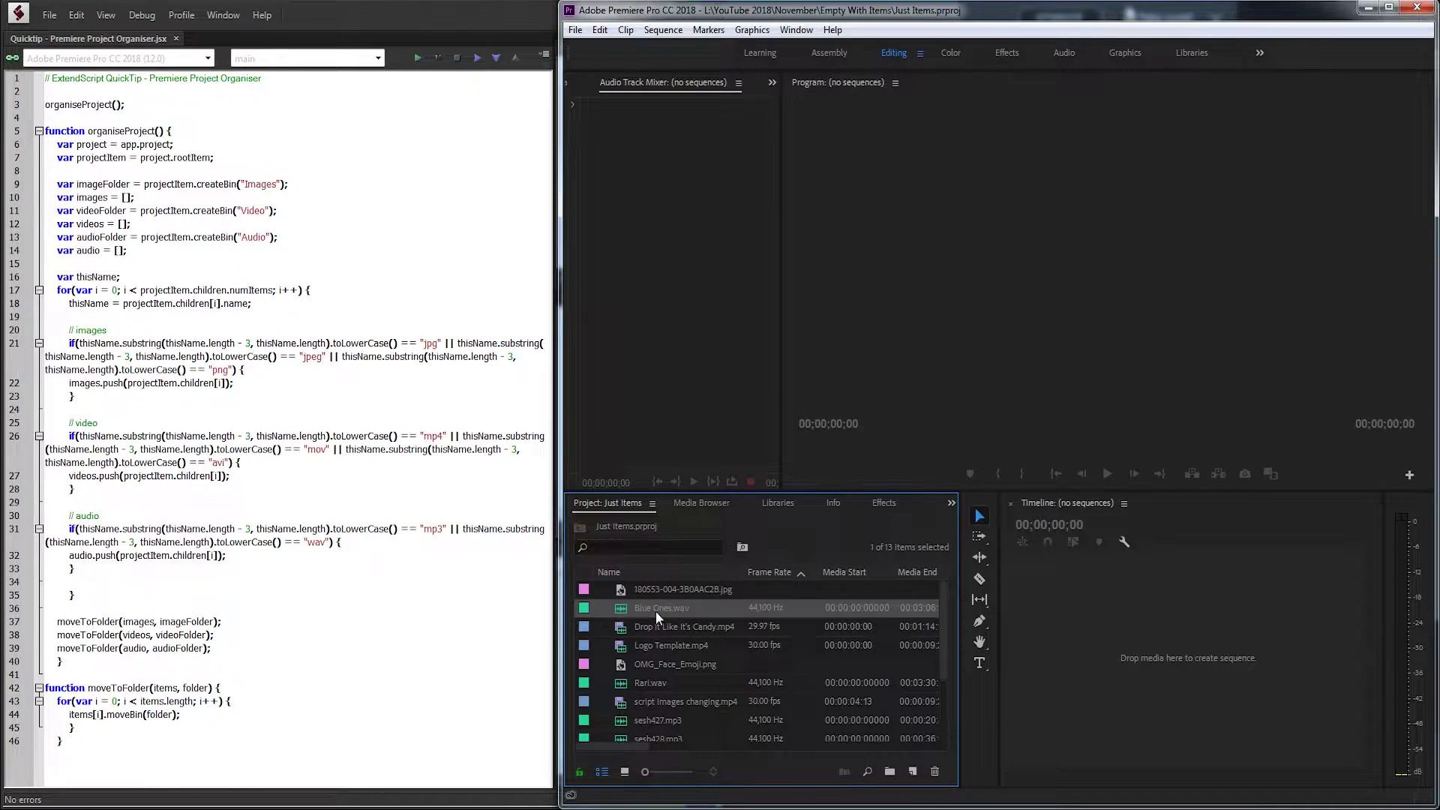
click(417, 57)
Expand the Audio, Images and Video bins to check the sorted clips, including Rari.wav.
click(732, 606)
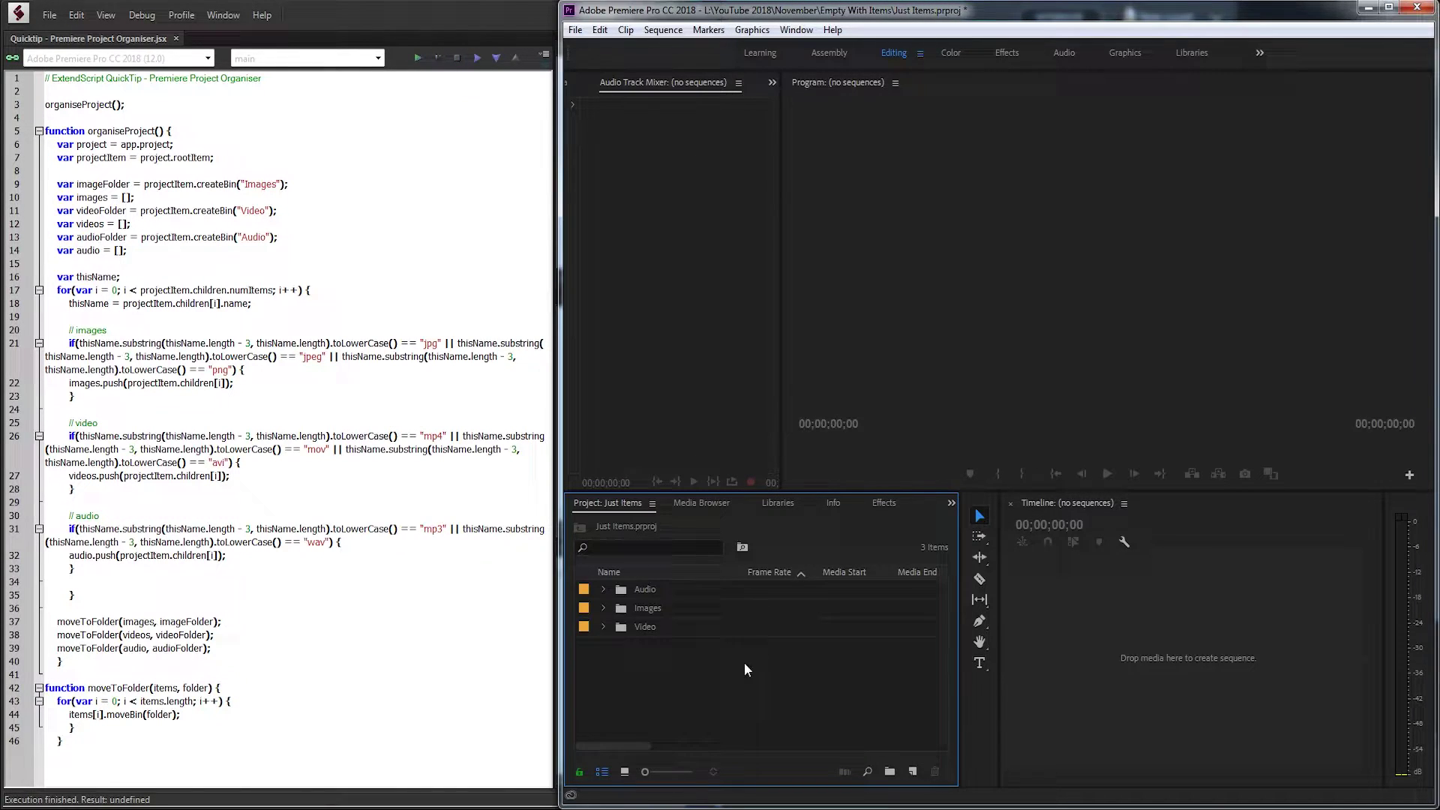
click(603, 625)
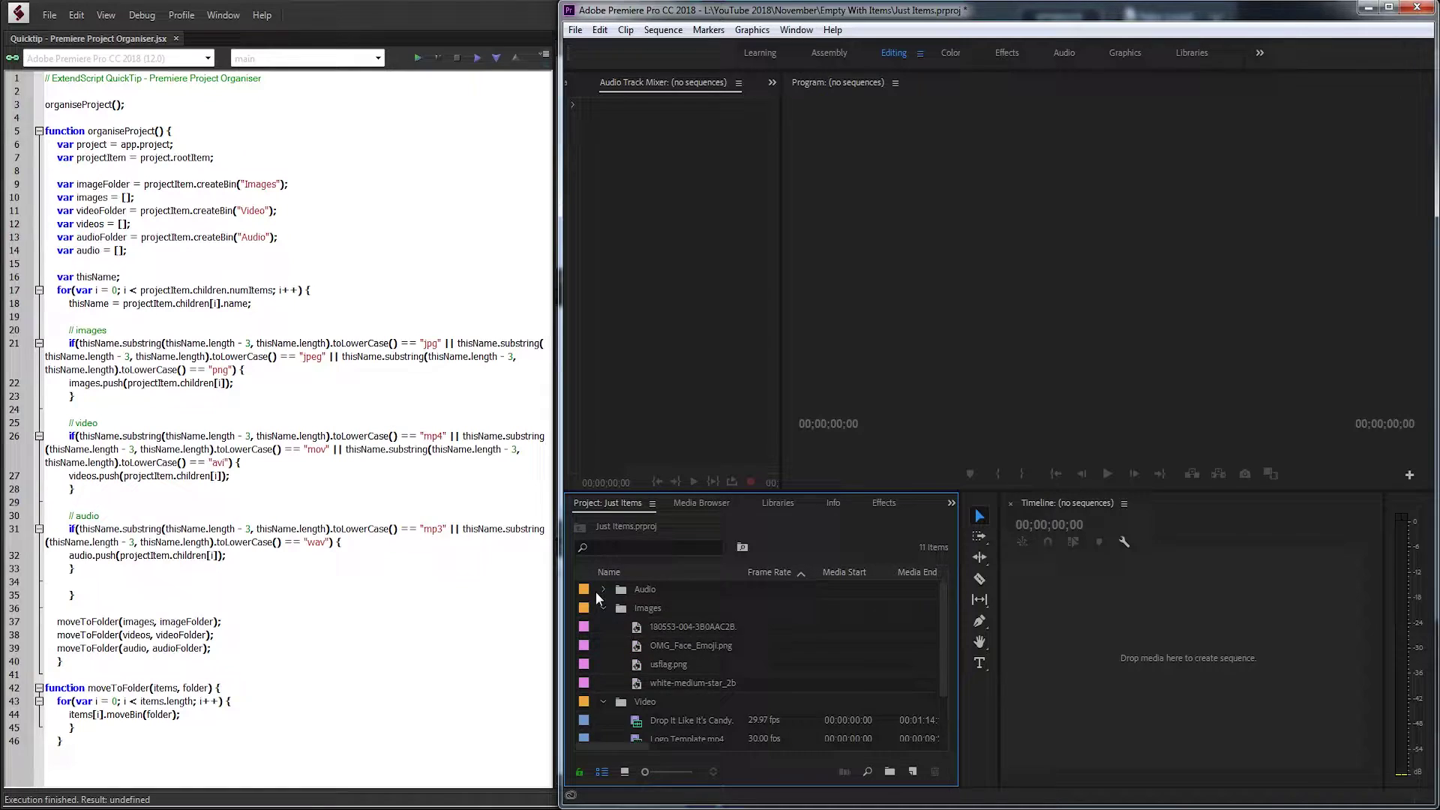
click(603, 589)
scroll(737, 626, down, 2)
scroll(741, 621, down, 2)
scroll(776, 649, up, 5)
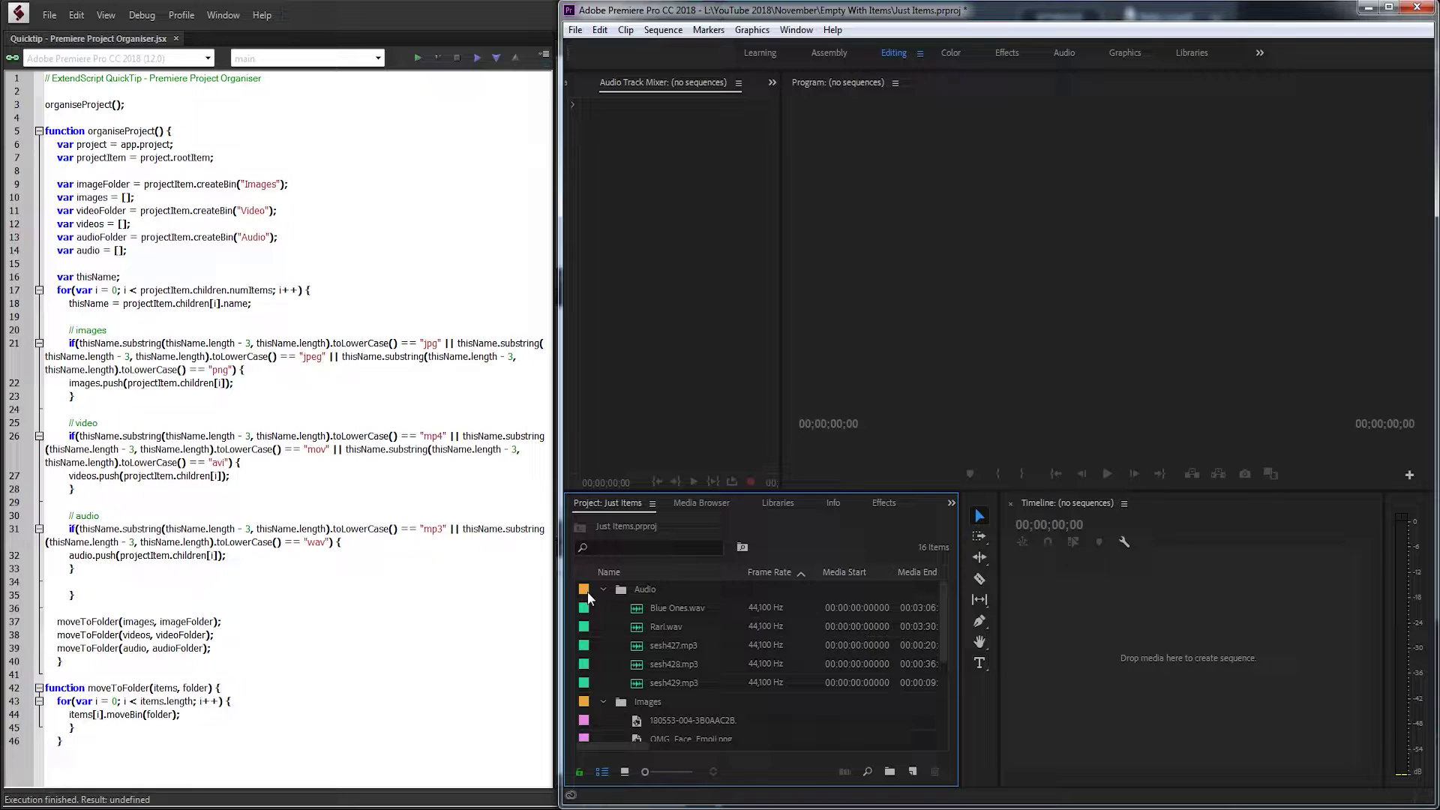
click(673, 623)
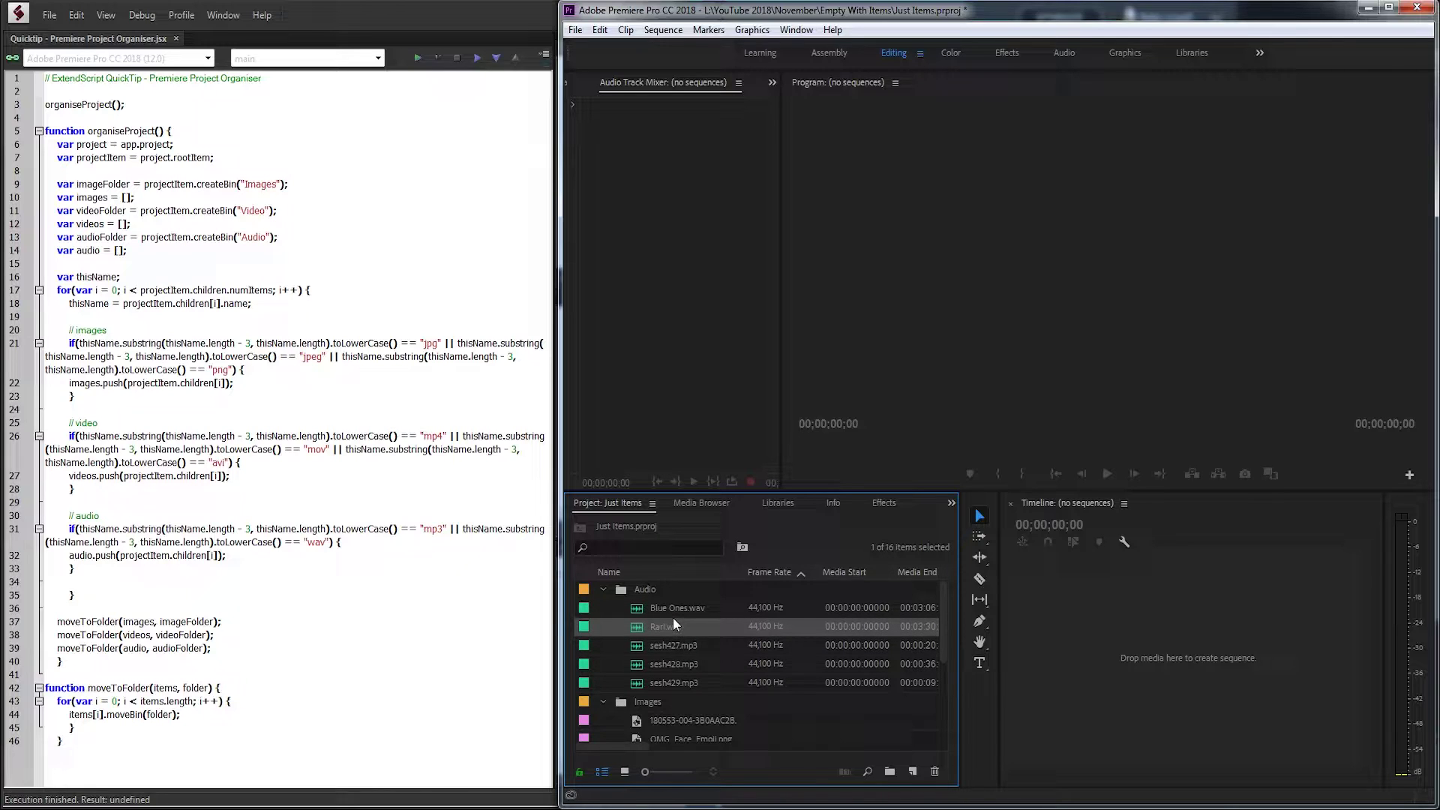
click(674, 615)
click(219, 587)
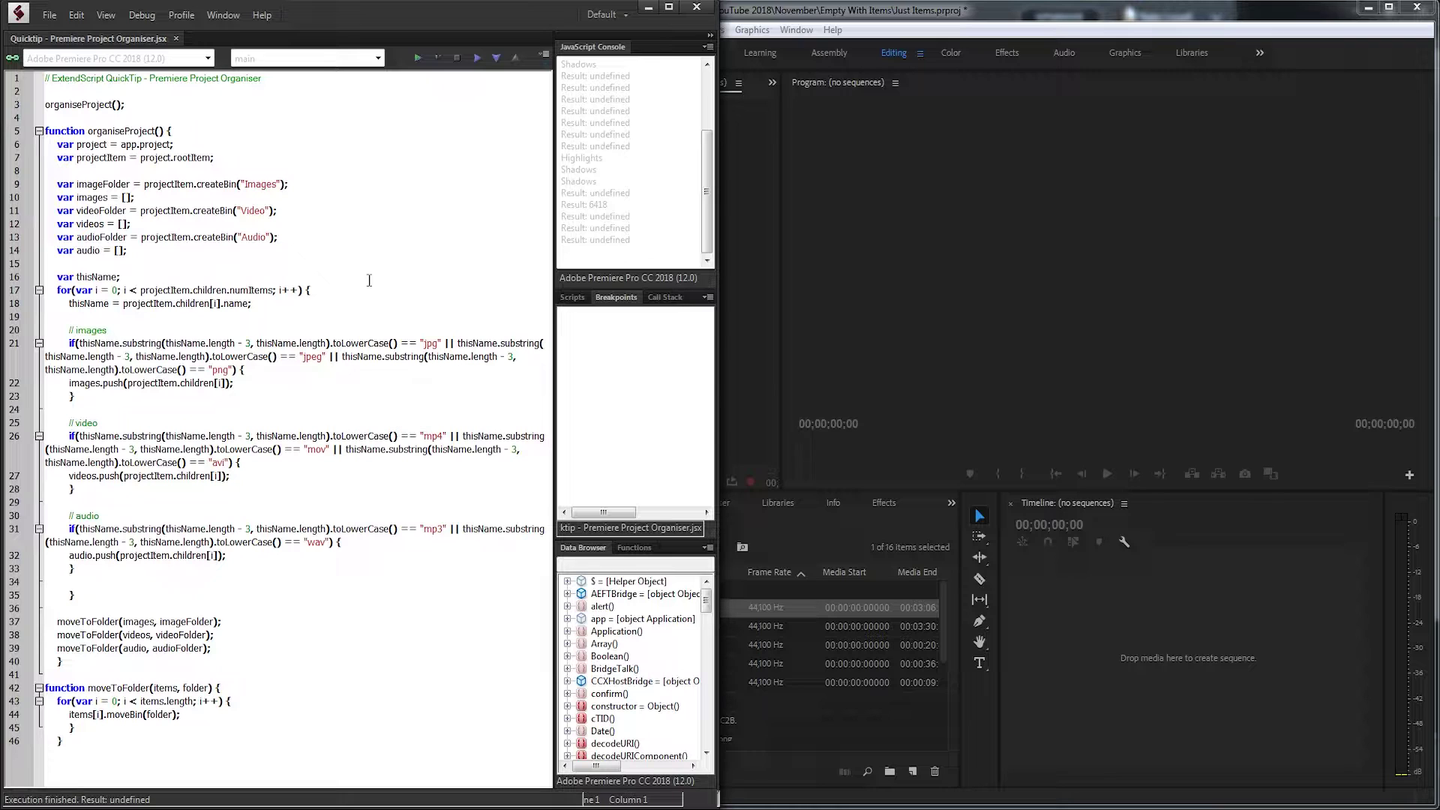
Create a new JavaScript document holding an empty organiseProject() {} function with an open body line.
key(alt+f)
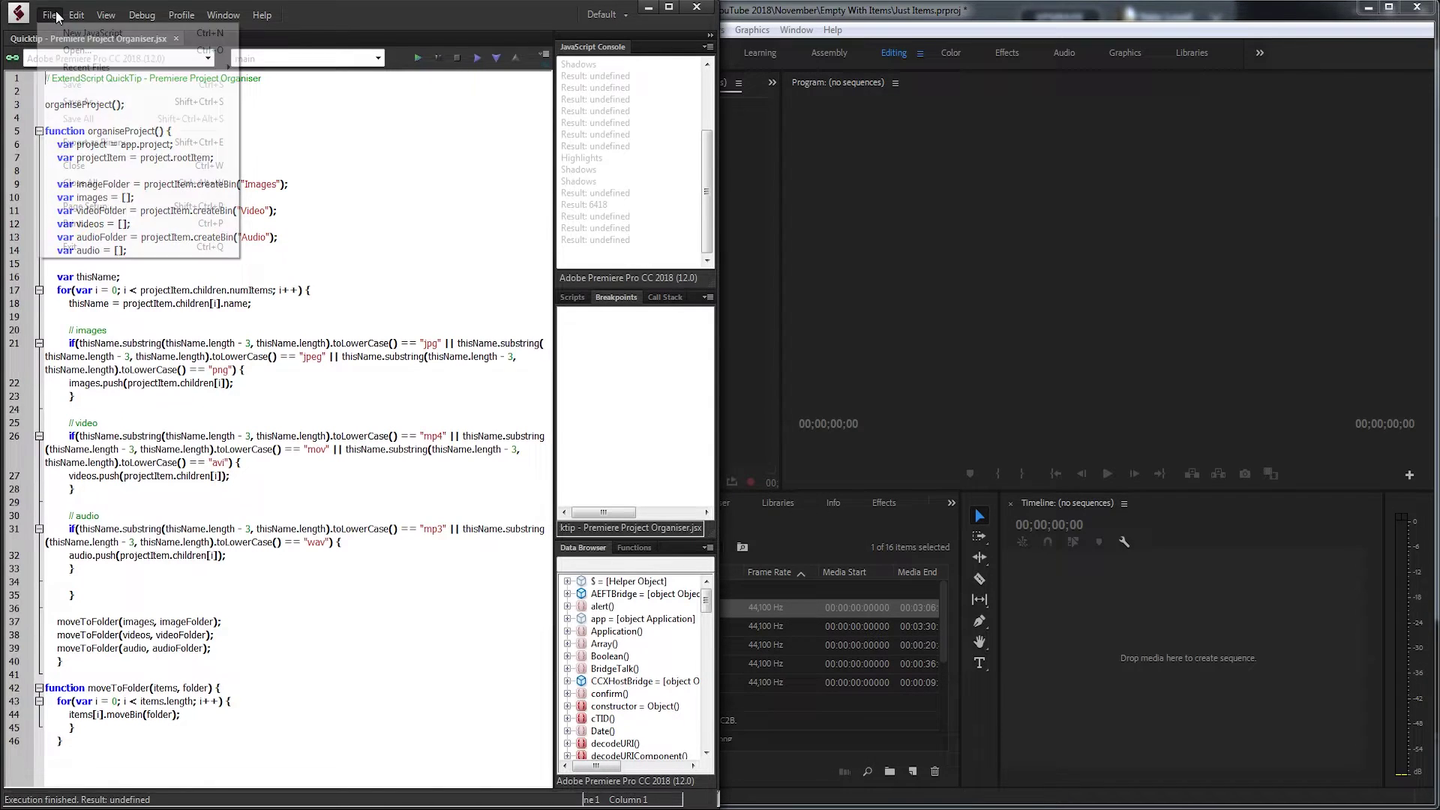
key(Return)
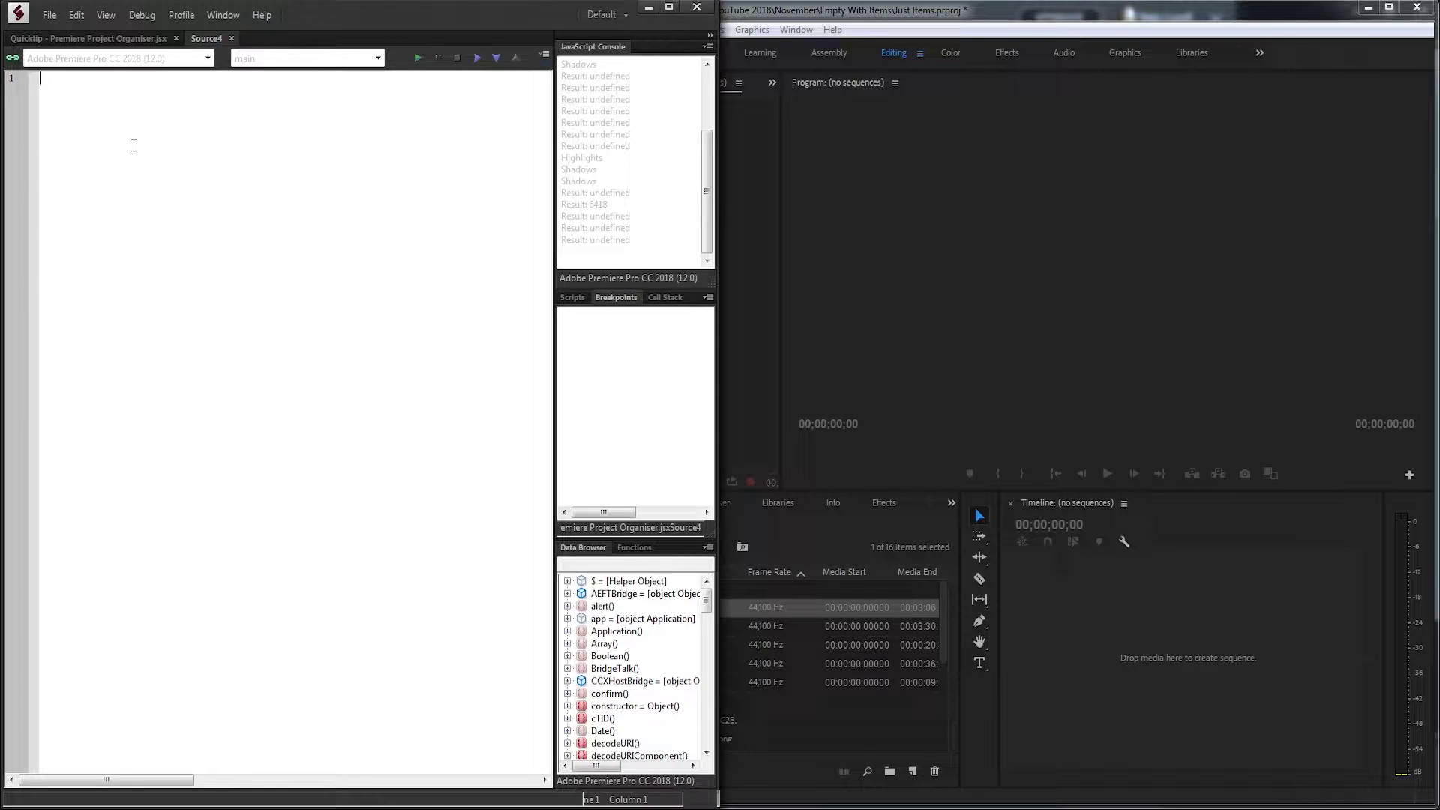
key(Return)
text(function)
scroll(133, 145, up, 1)
text(organ)
text(iseProject())
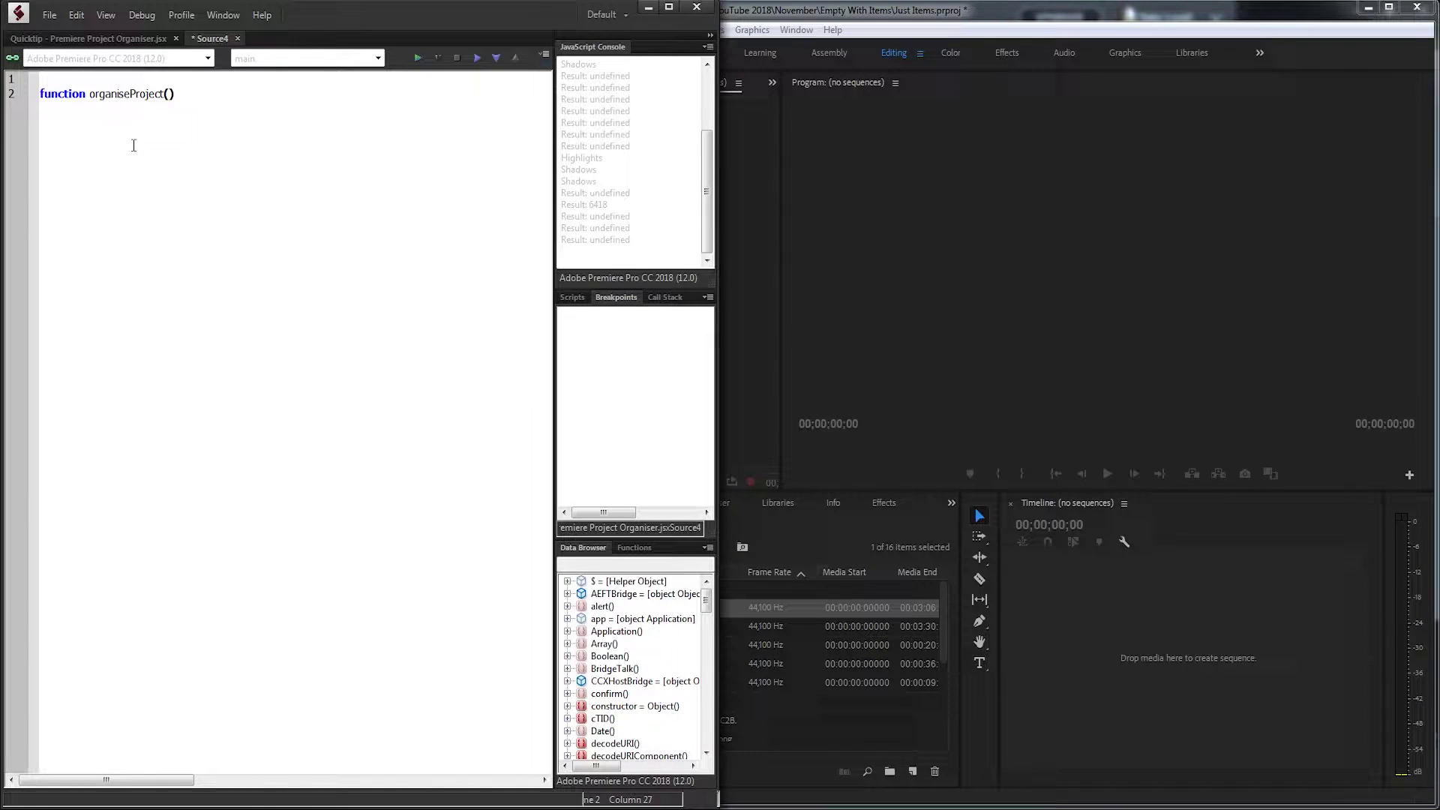
text( {})
key(Return)
text(var )
text(project)
Delete the sorted bins in Premiere so the clips are loose again.
click(682, 637)
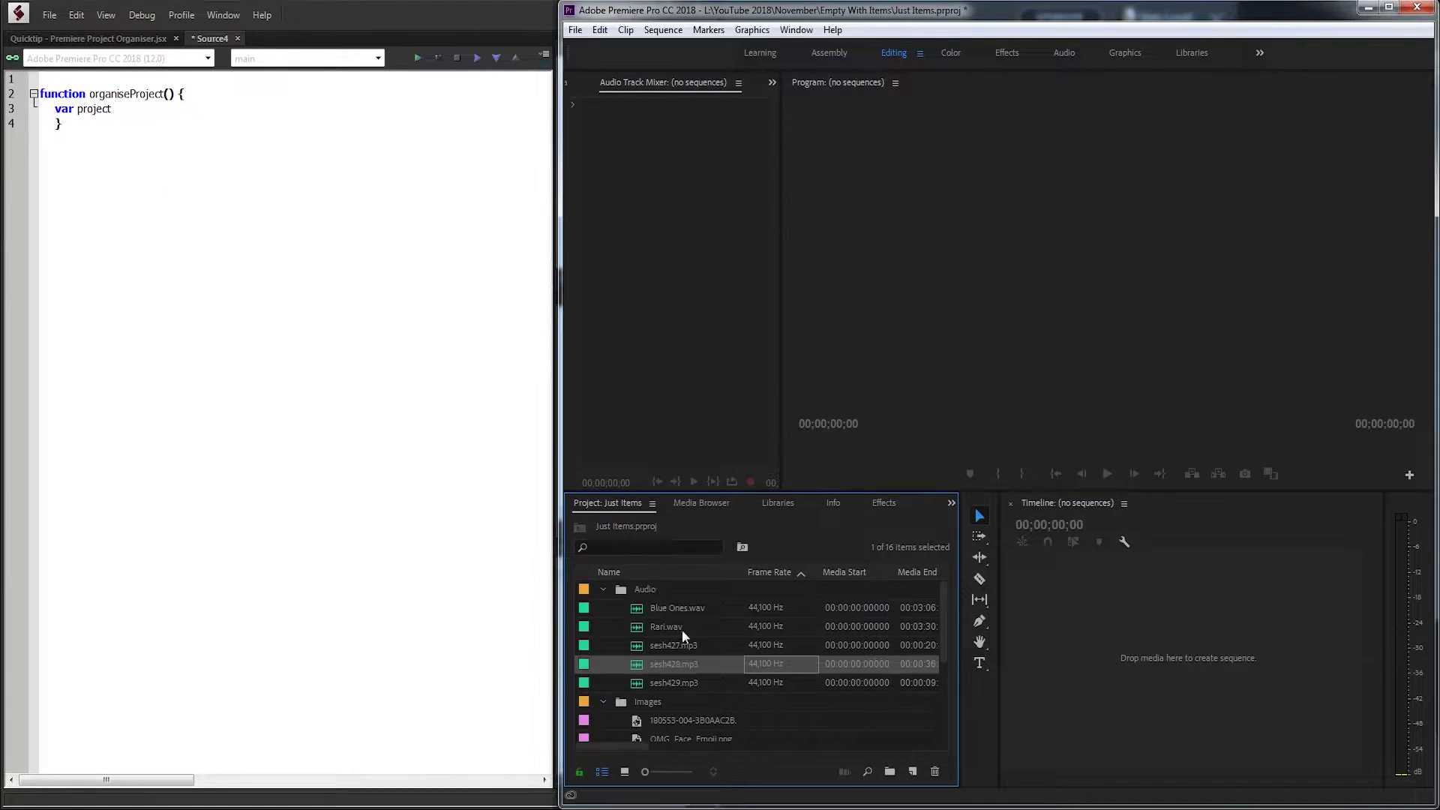
click(644, 608)
click(645, 591)
key(Delete)
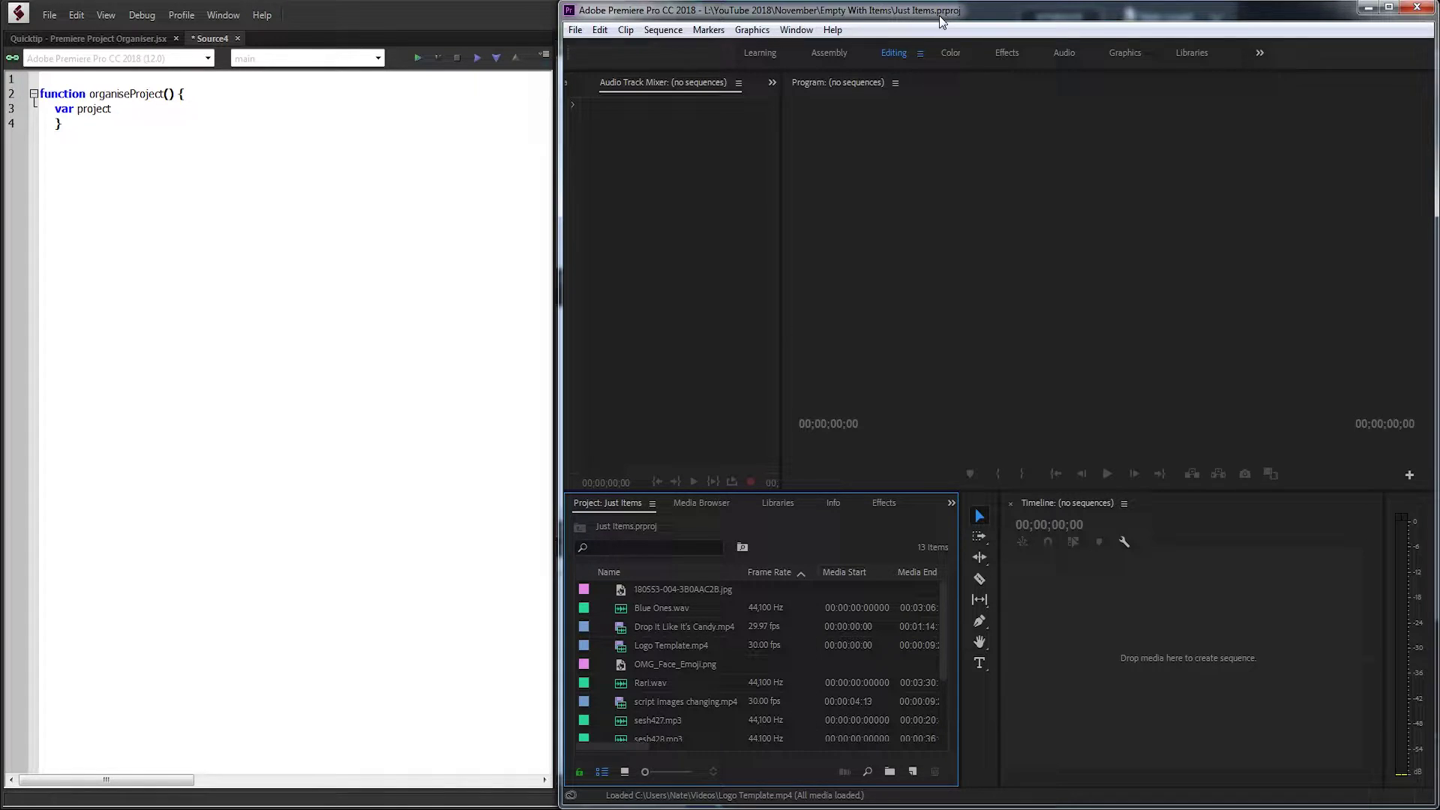
click(724, 627)
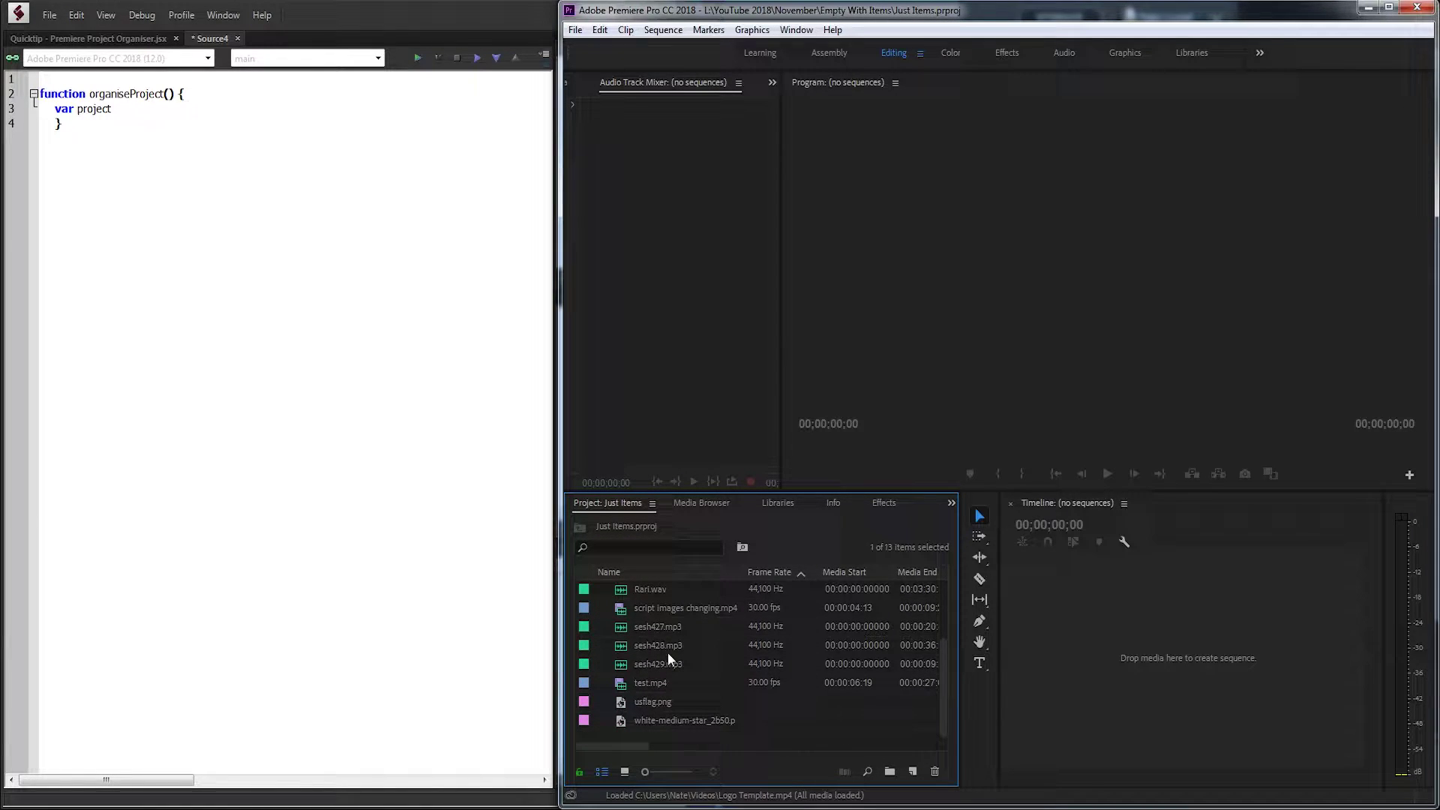
Store app.project in a project variable on line 3 of organiseProject().
click(153, 109)
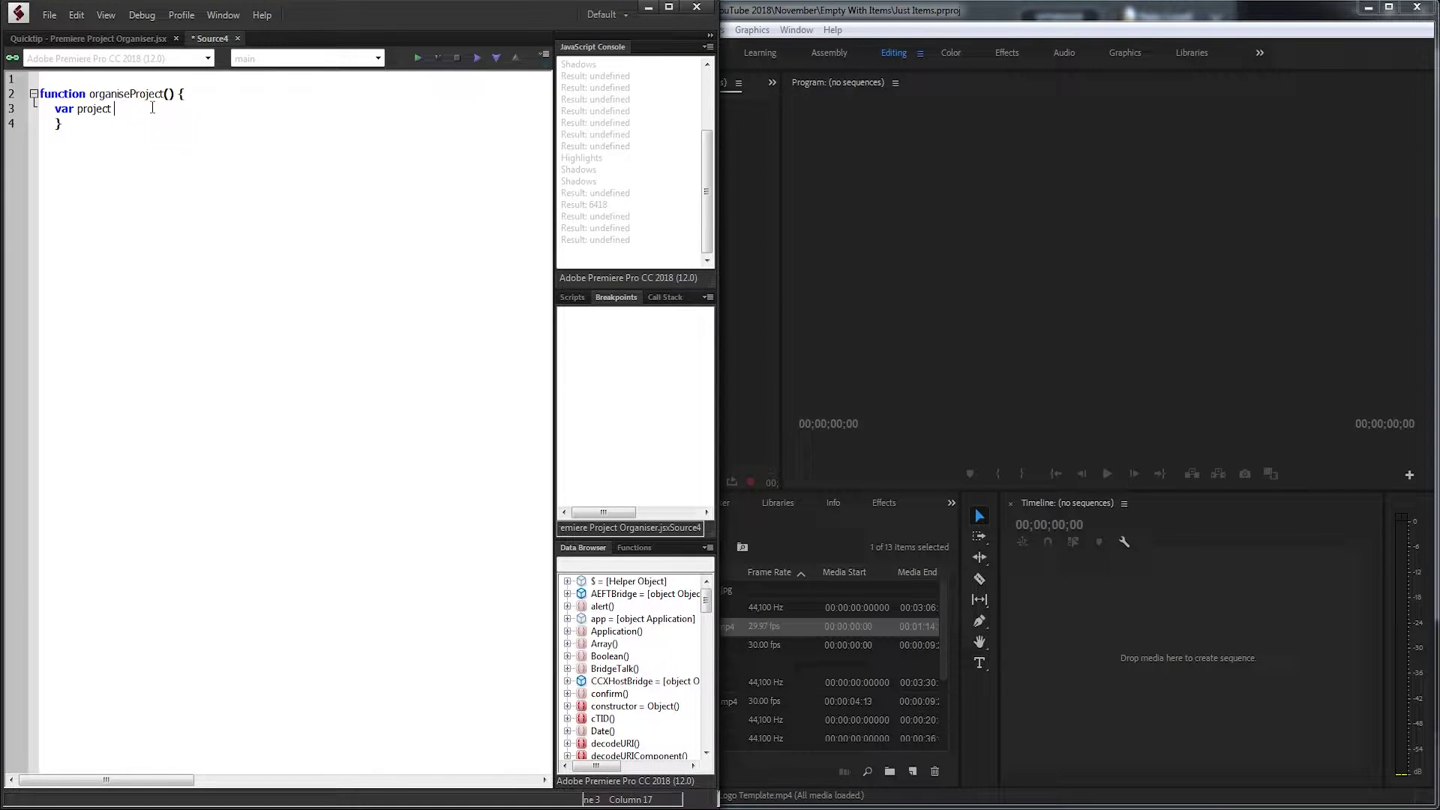
text(= )
text(app.project)
text(;)
click(620, 473)
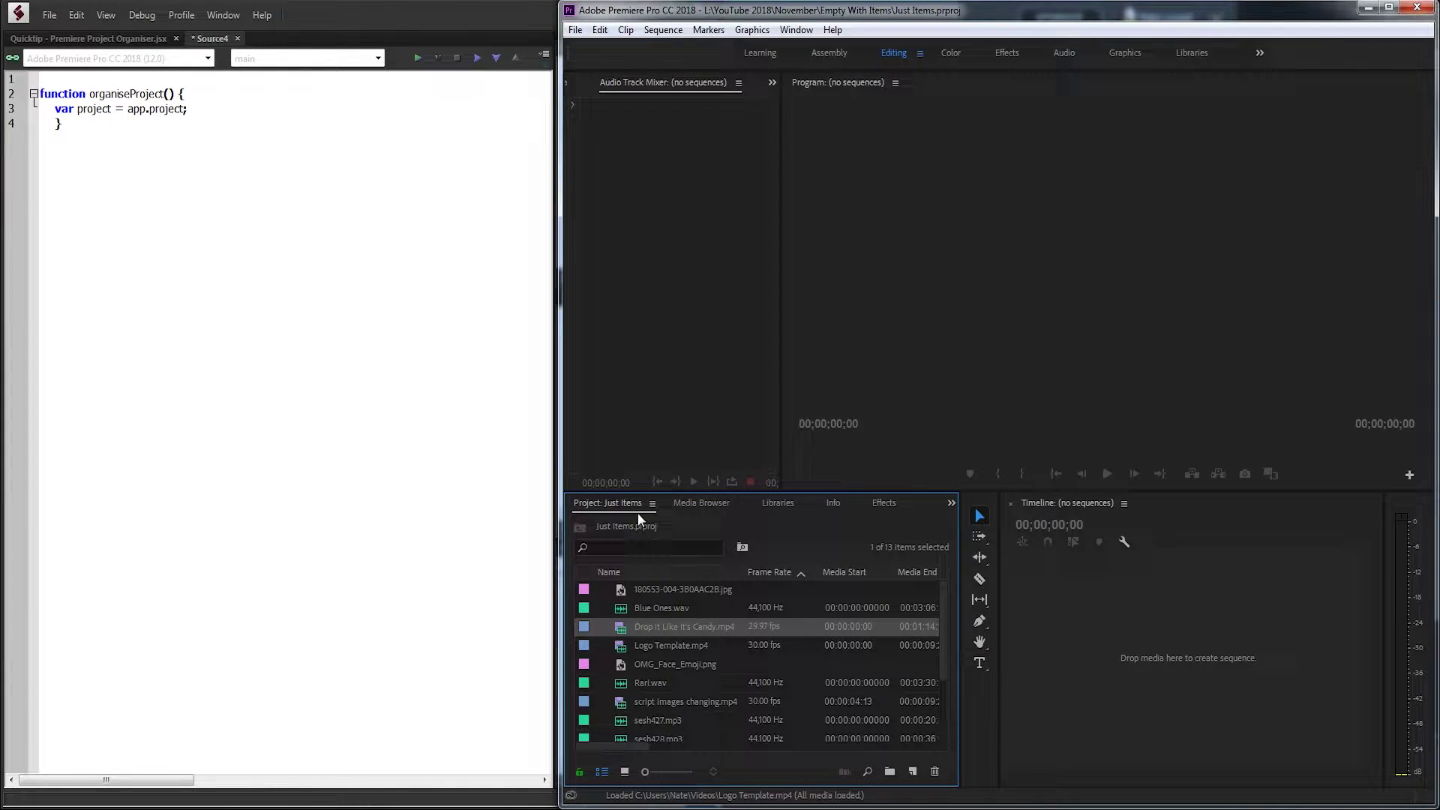
drag(593, 505, 591, 508)
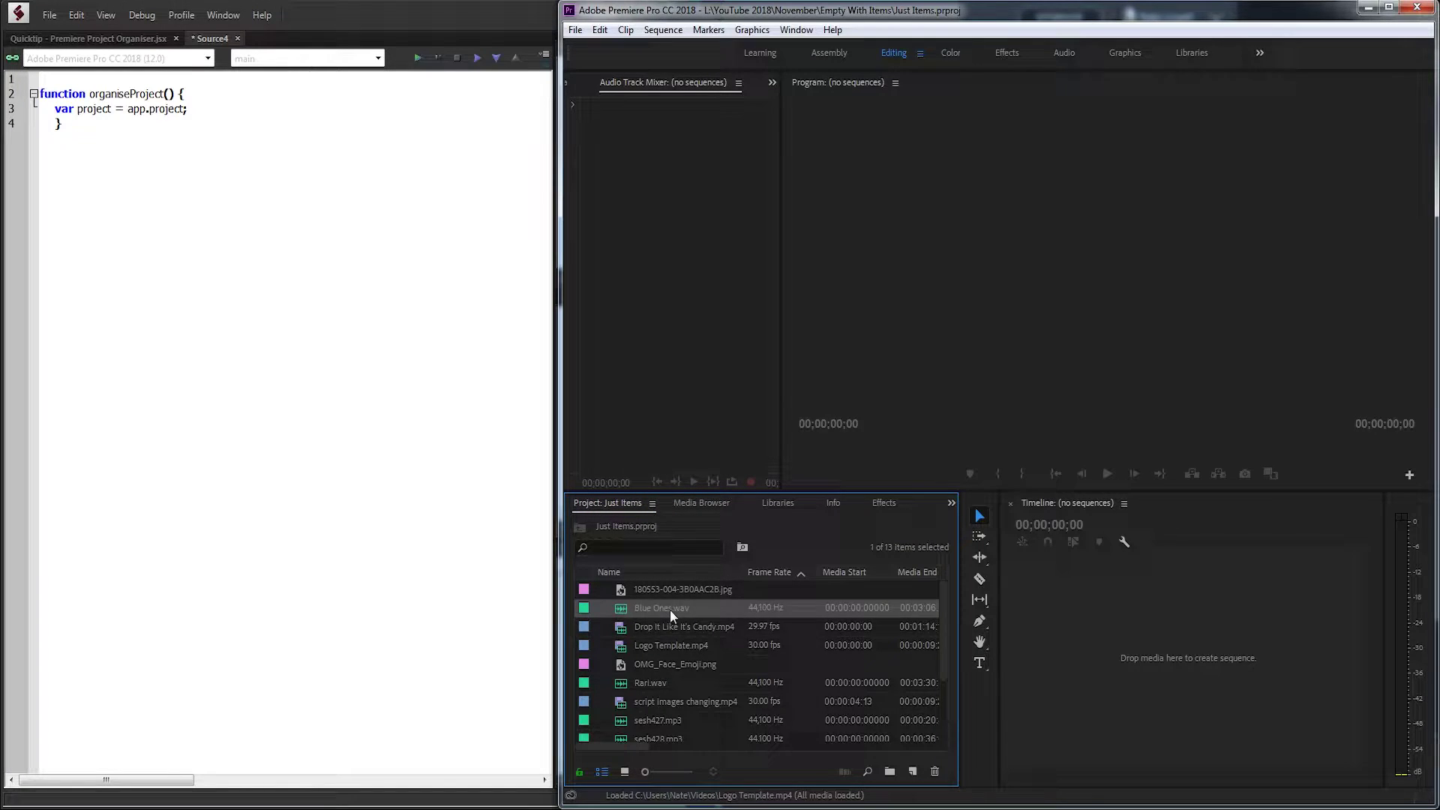
scroll(673, 614, down, 3)
click(237, 113)
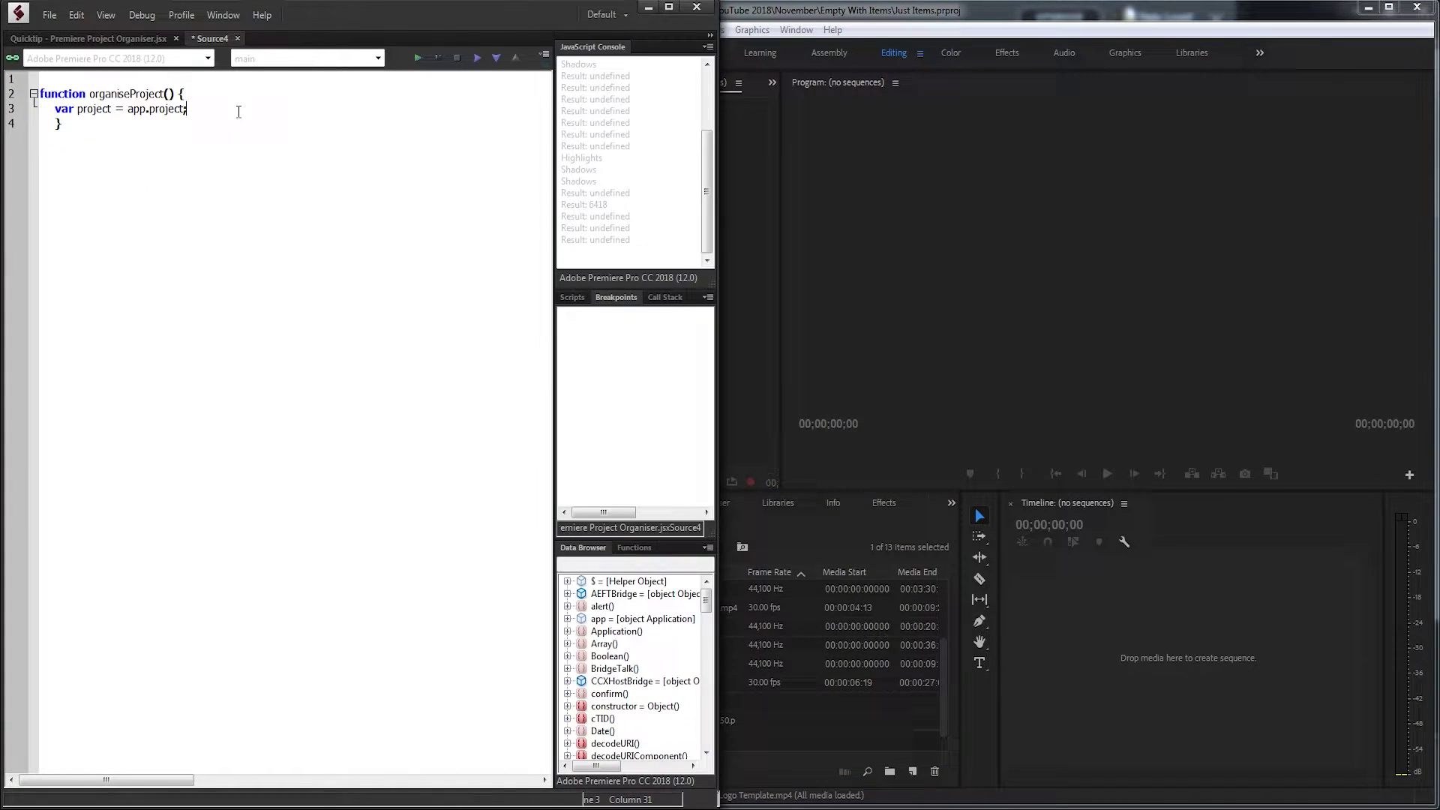
Add a projectItem variable for project.rootItem and open blank lines below it.
key(Return)
text(var project)
text(Item = )
text(project.roo)
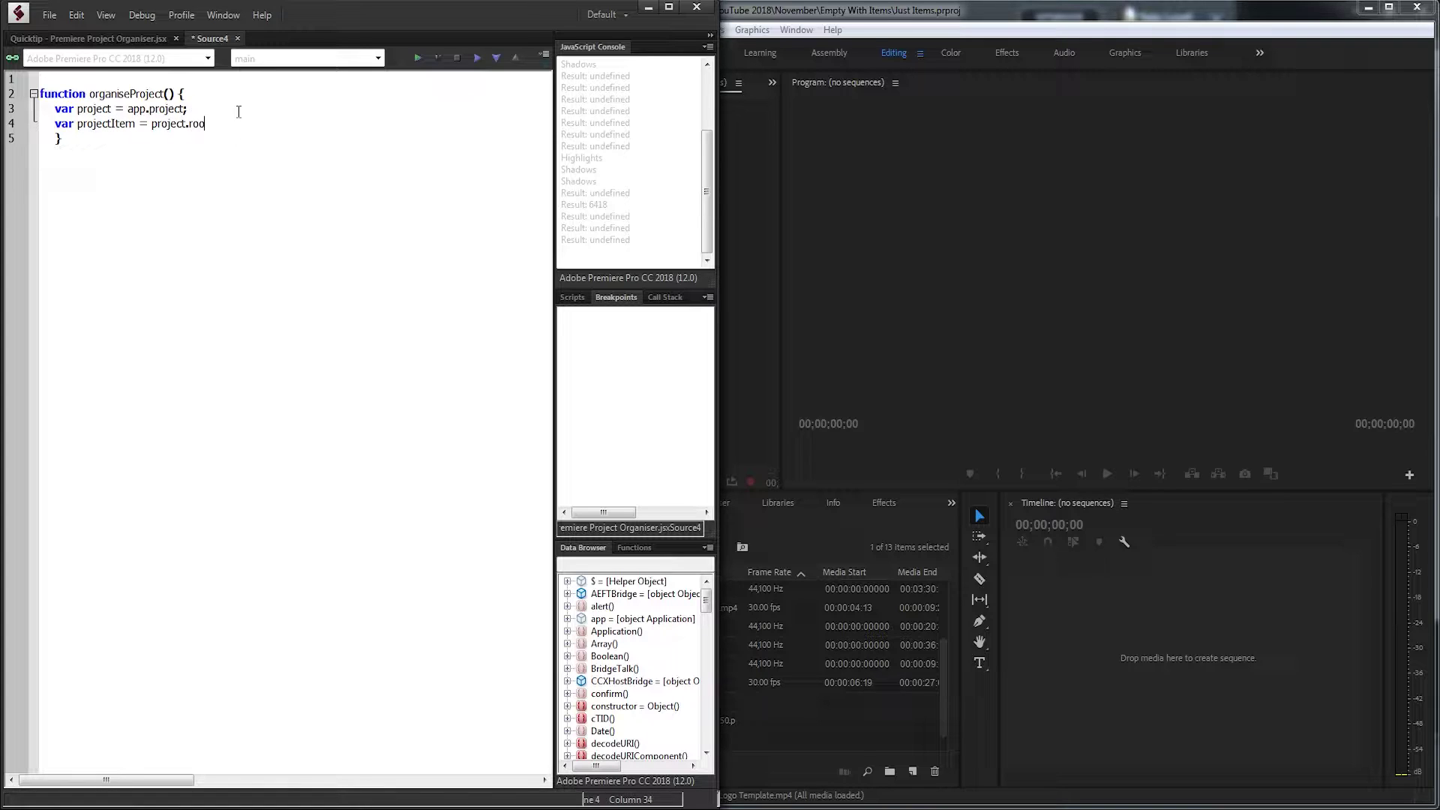
text(tItem;)
double_click(107, 122)
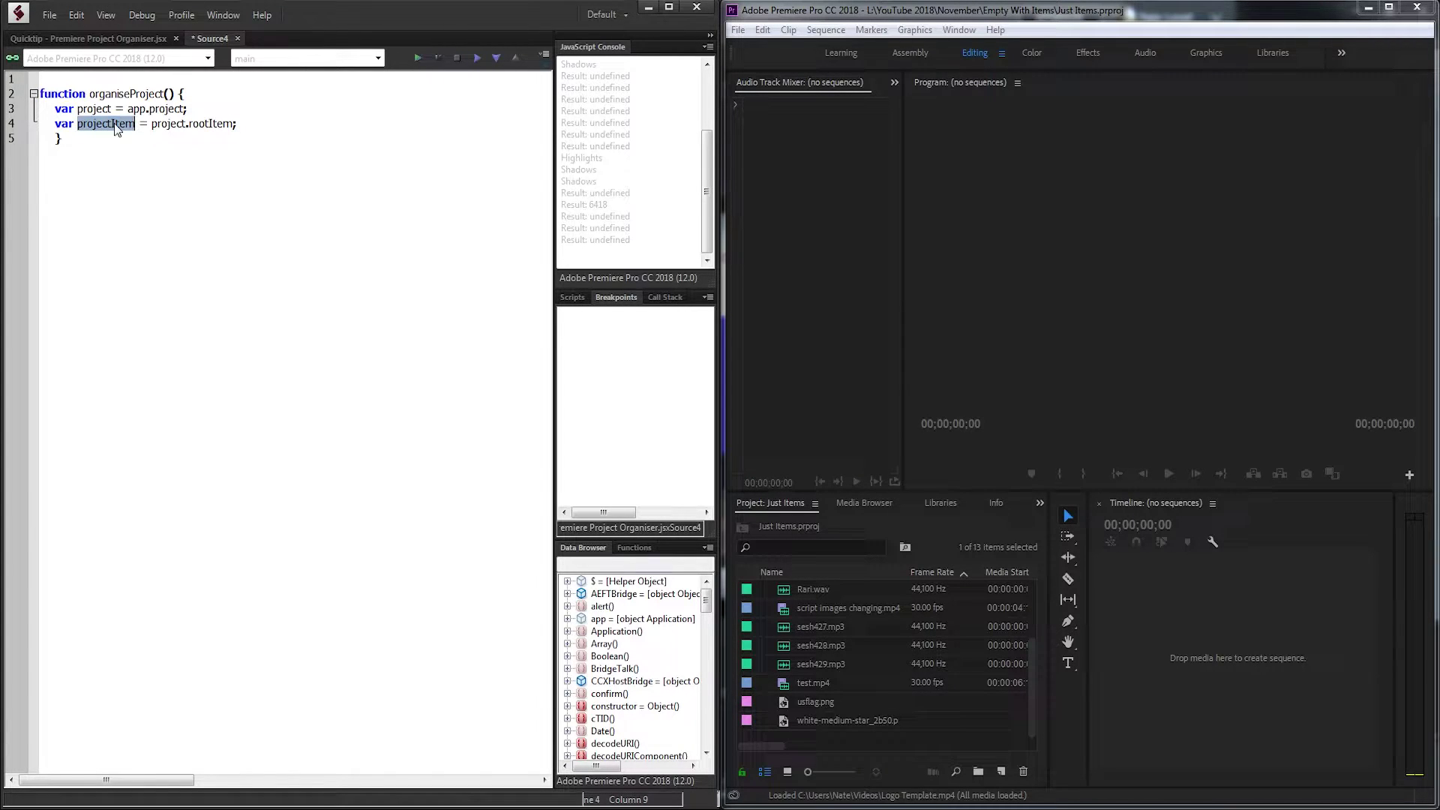
click(243, 129)
key(Return)
key(Return)
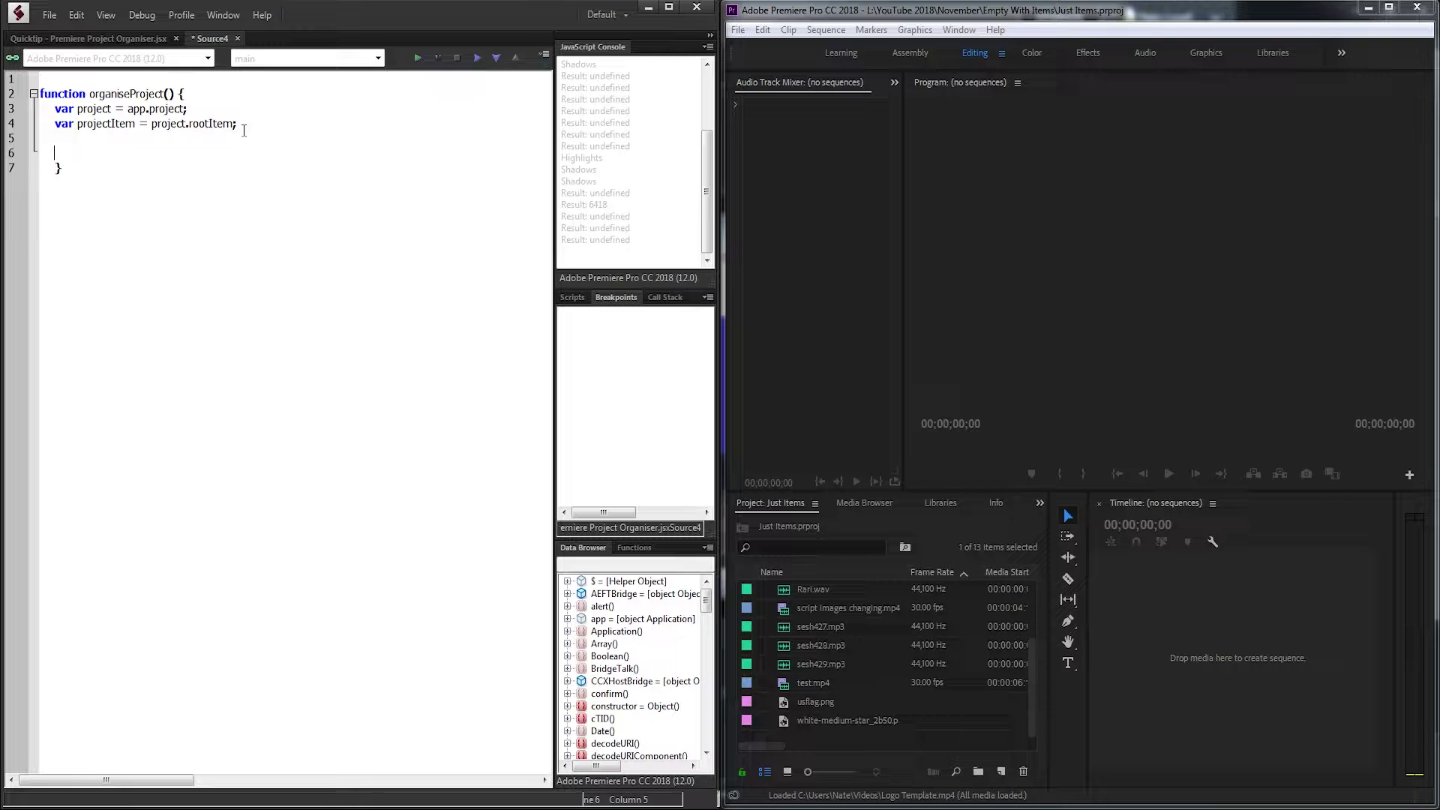
text(var imageF)
text(older = )
text(p)
text(rojectItem)
Add an imageFolder line creating the "Image Folder" bin from projectItem.
click(816, 503)
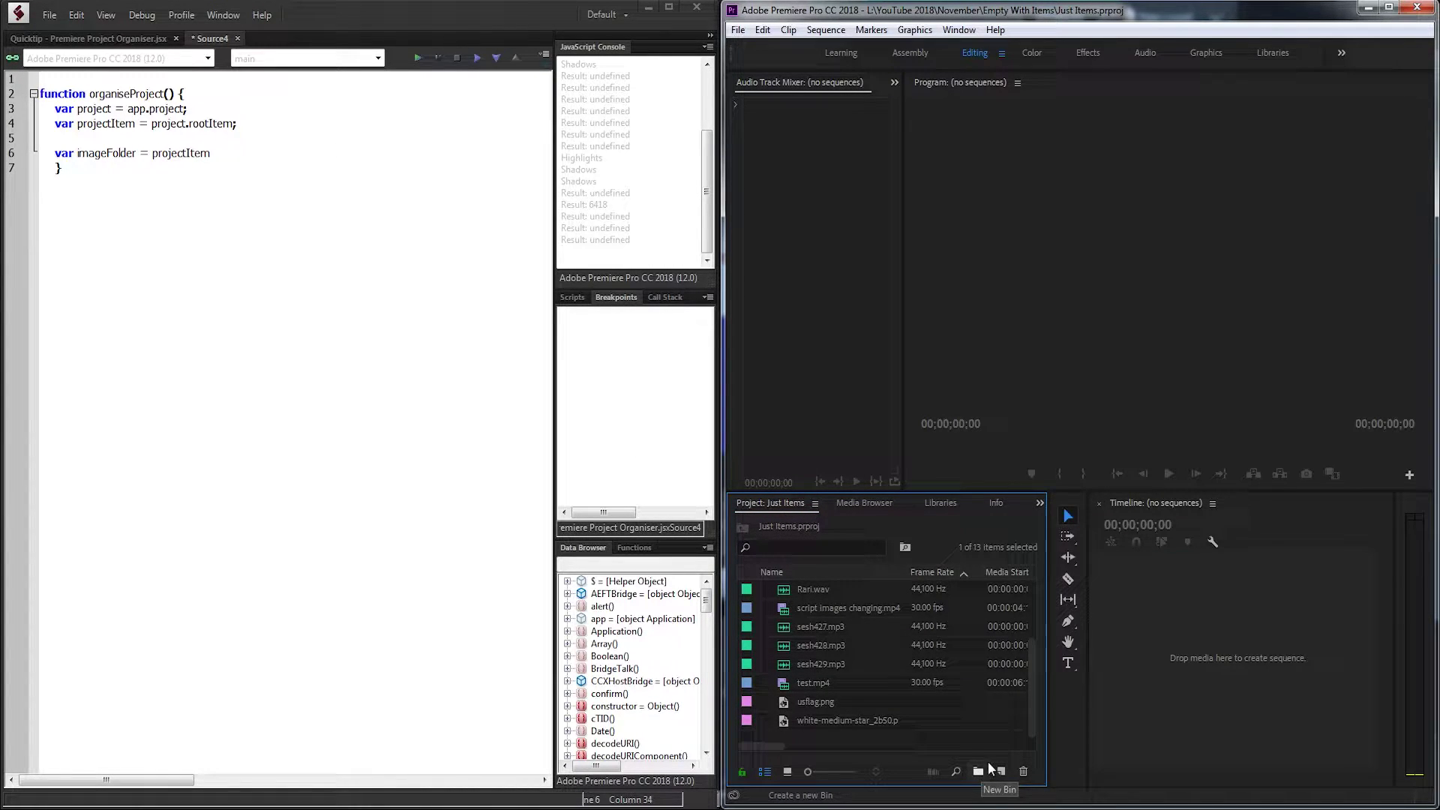
click(222, 150)
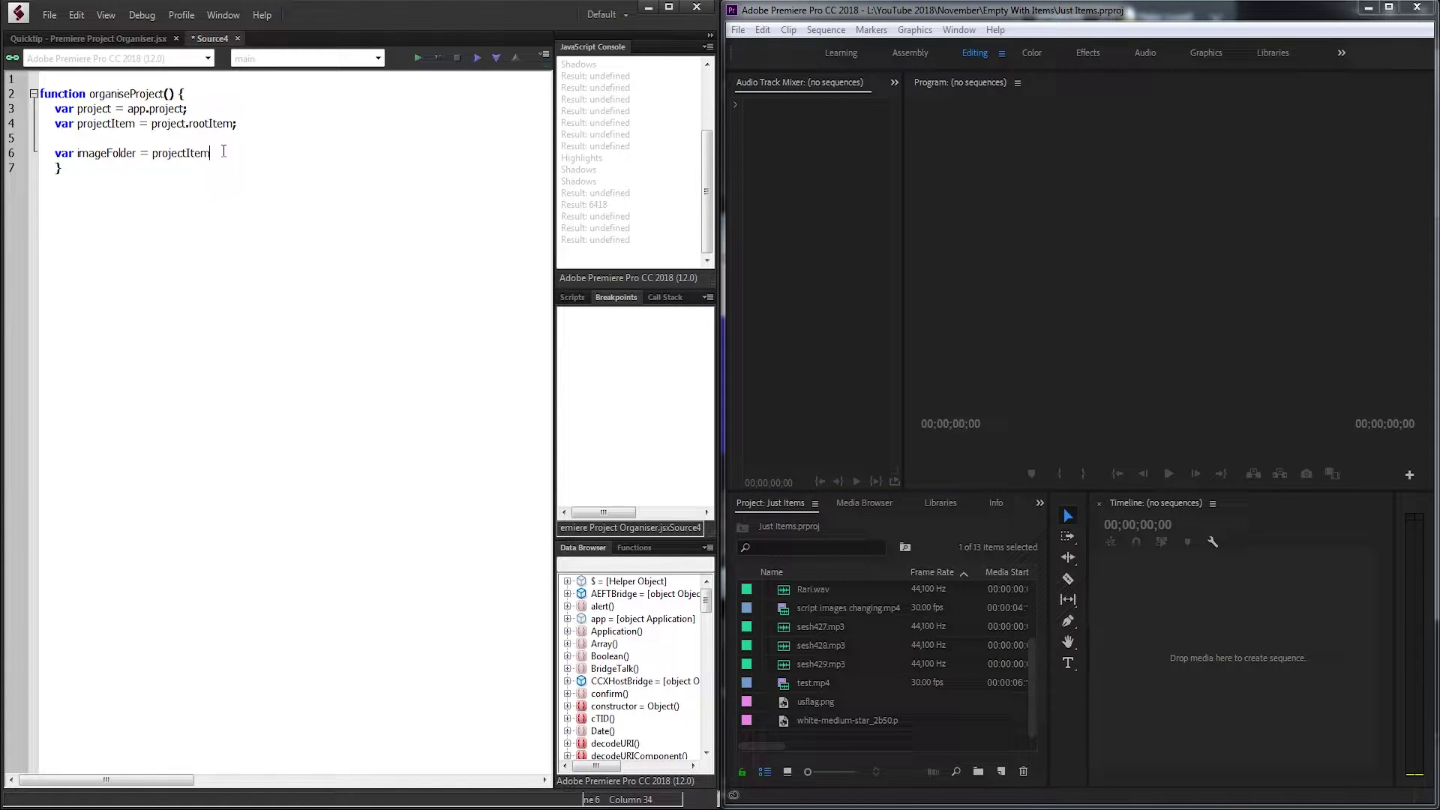
text(.crea)
text(teBin();)
key(Left)
key(Left)
key(Left)
text("")
text(Imag)
text(e)
text( Fold)
text(er)
Duplicate that line into videoFolder and audioFolder lines creating "Video Folder" and "Audio Folder" bins.
key(ctrl+d)
key(ctrl+d)
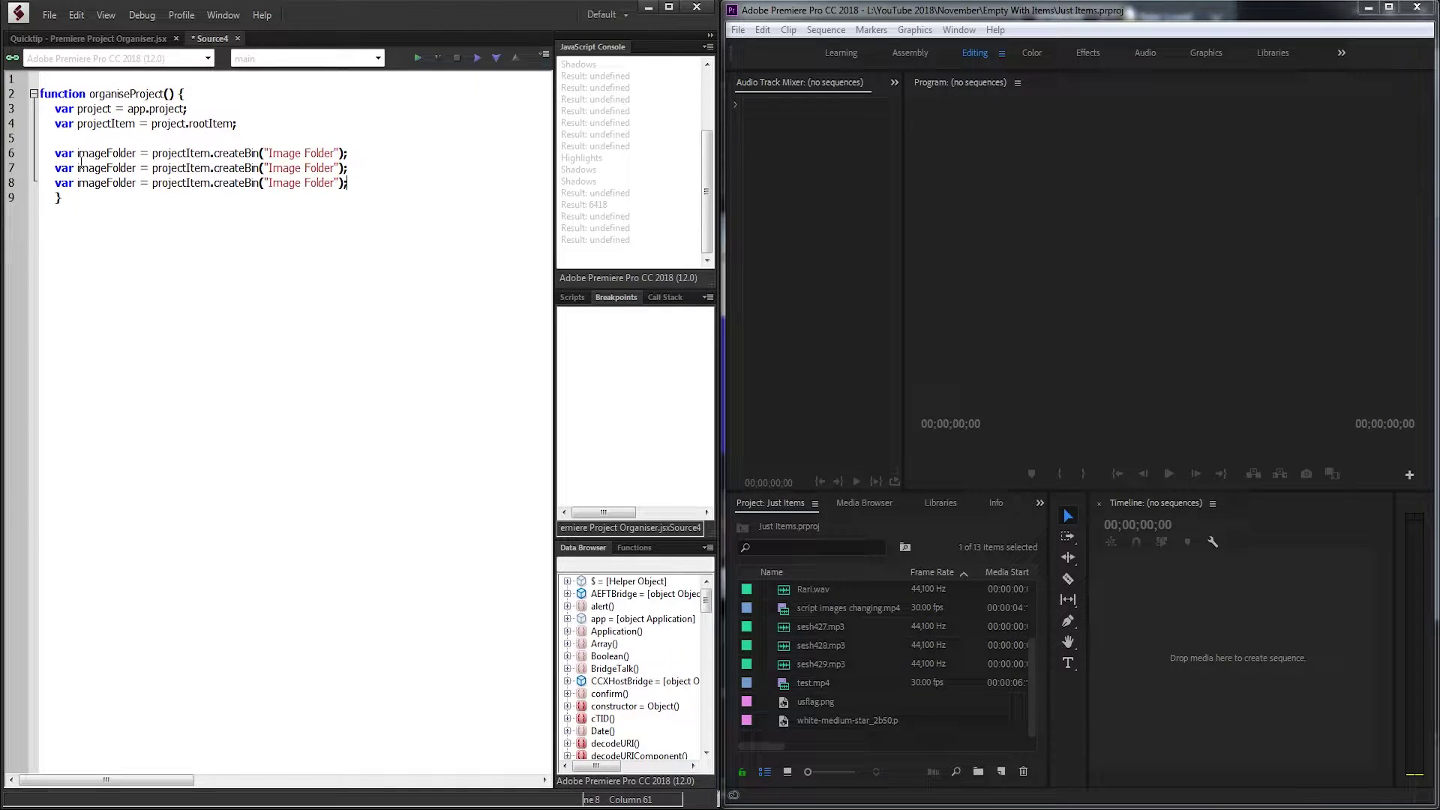
mouse_move(78, 167)
mouse_down()
mouse_move(103, 167)
mouse_move(57, 183)
mouse_move(79, 169)
mouse_move(106, 184)
mouse_up()
text(video)
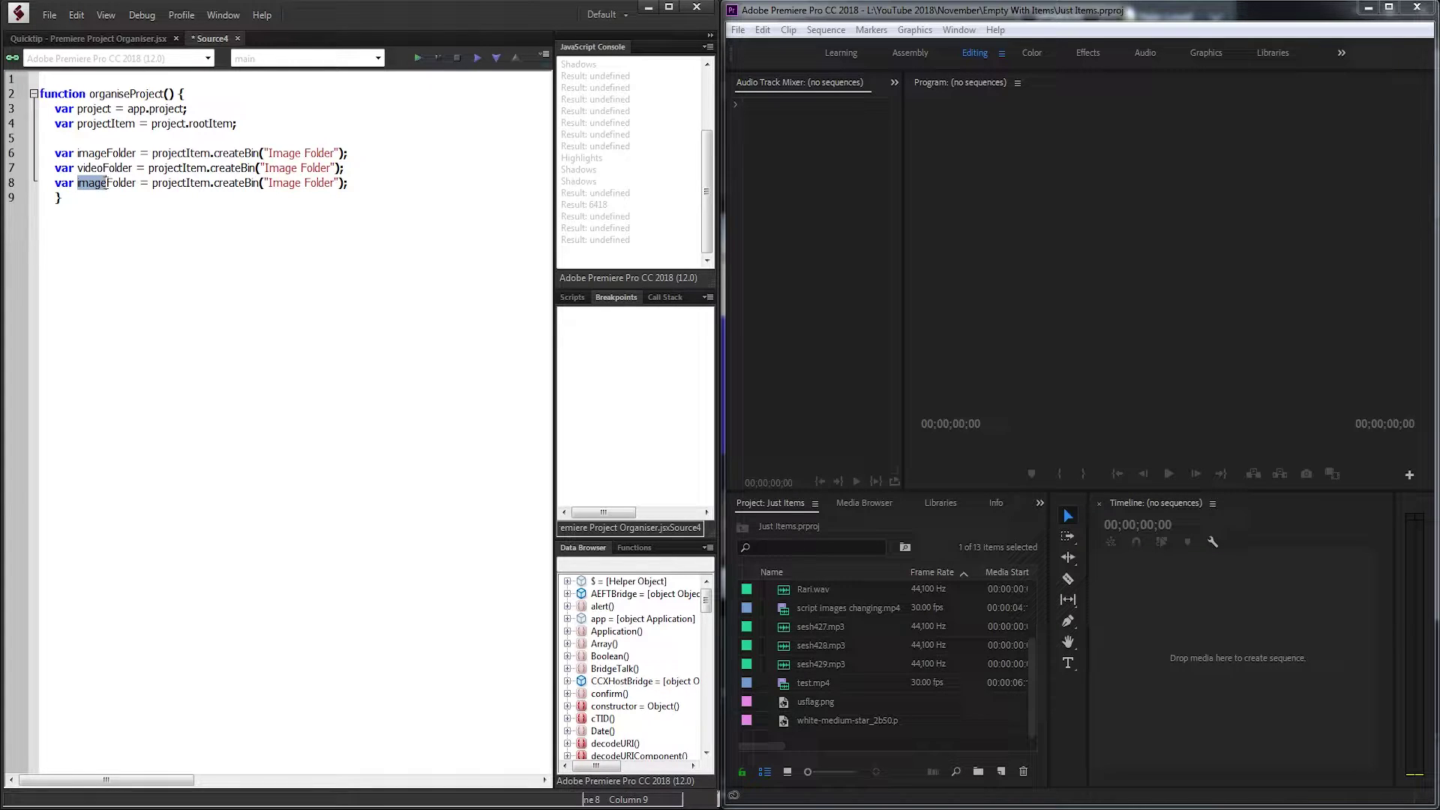
text(audio)
double_click(280, 169)
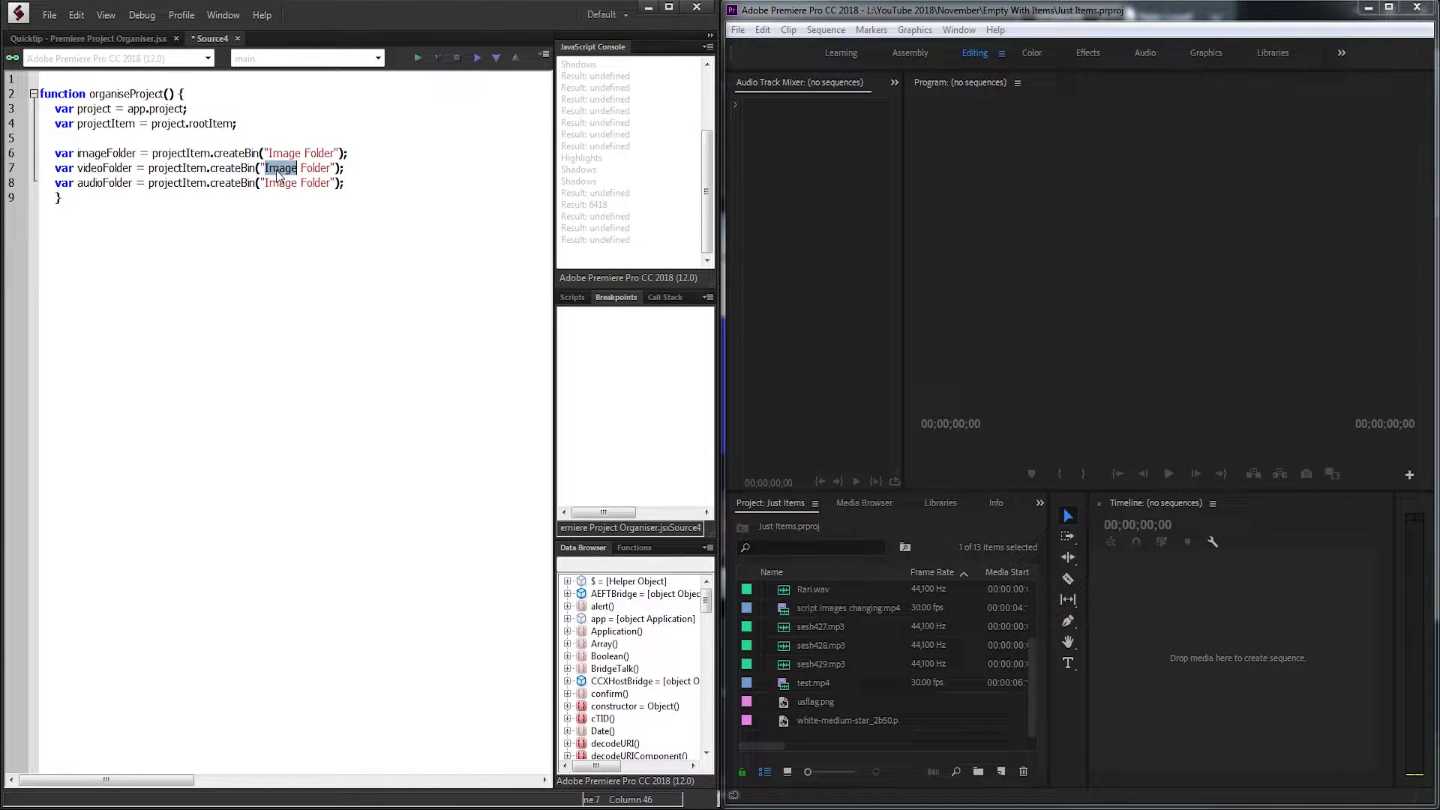
text(Video)
double_click(279, 183)
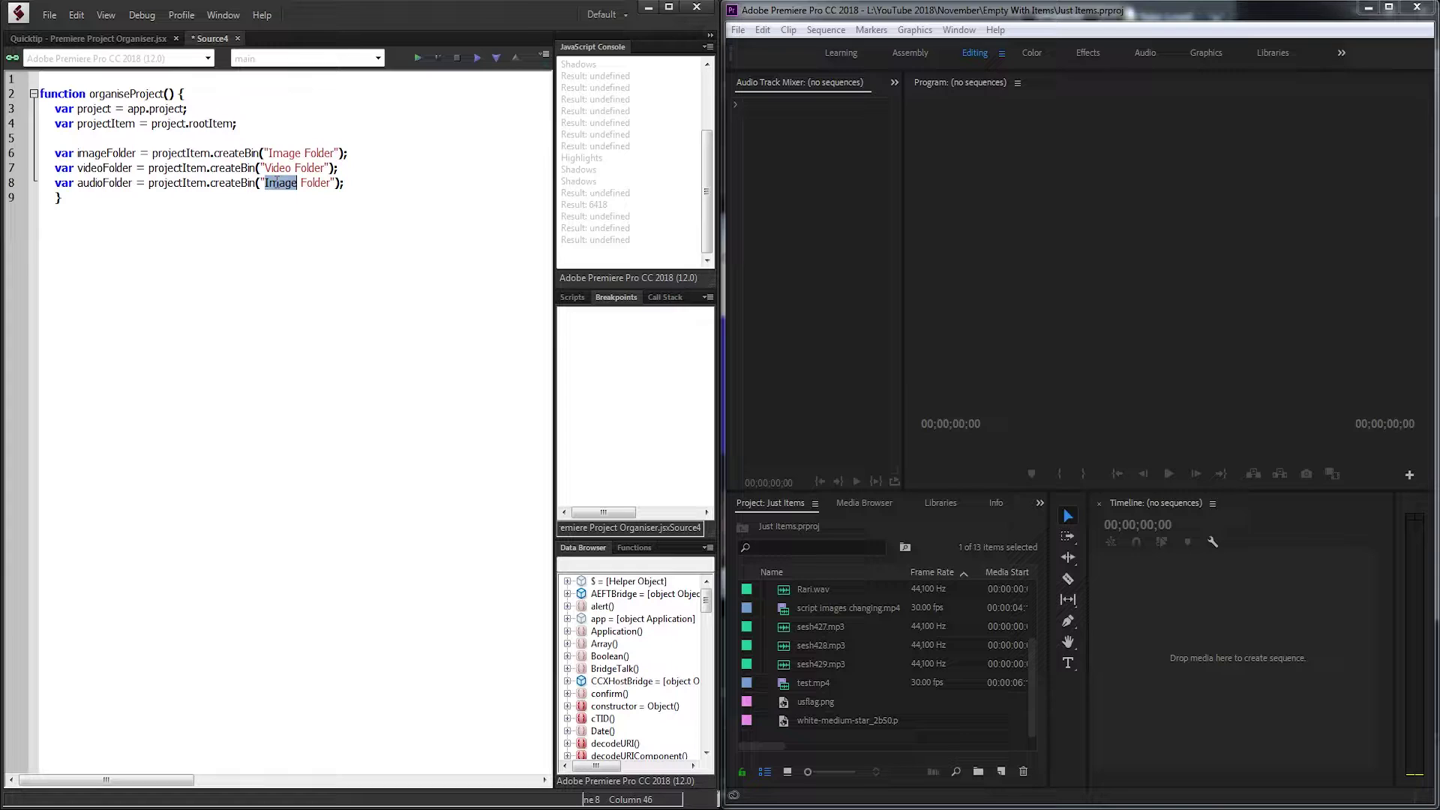
text(Audio)
click(841, 622)
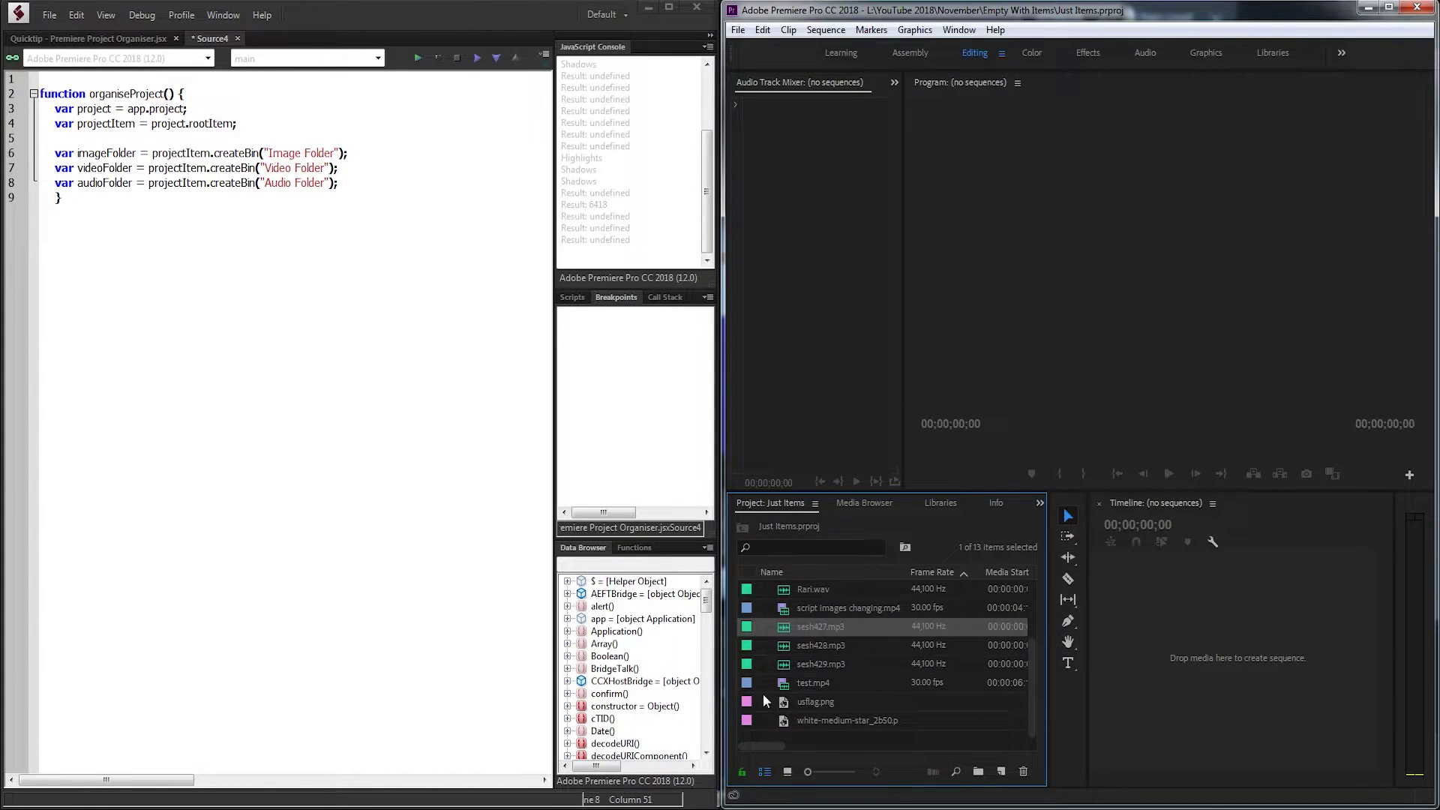
click(818, 653)
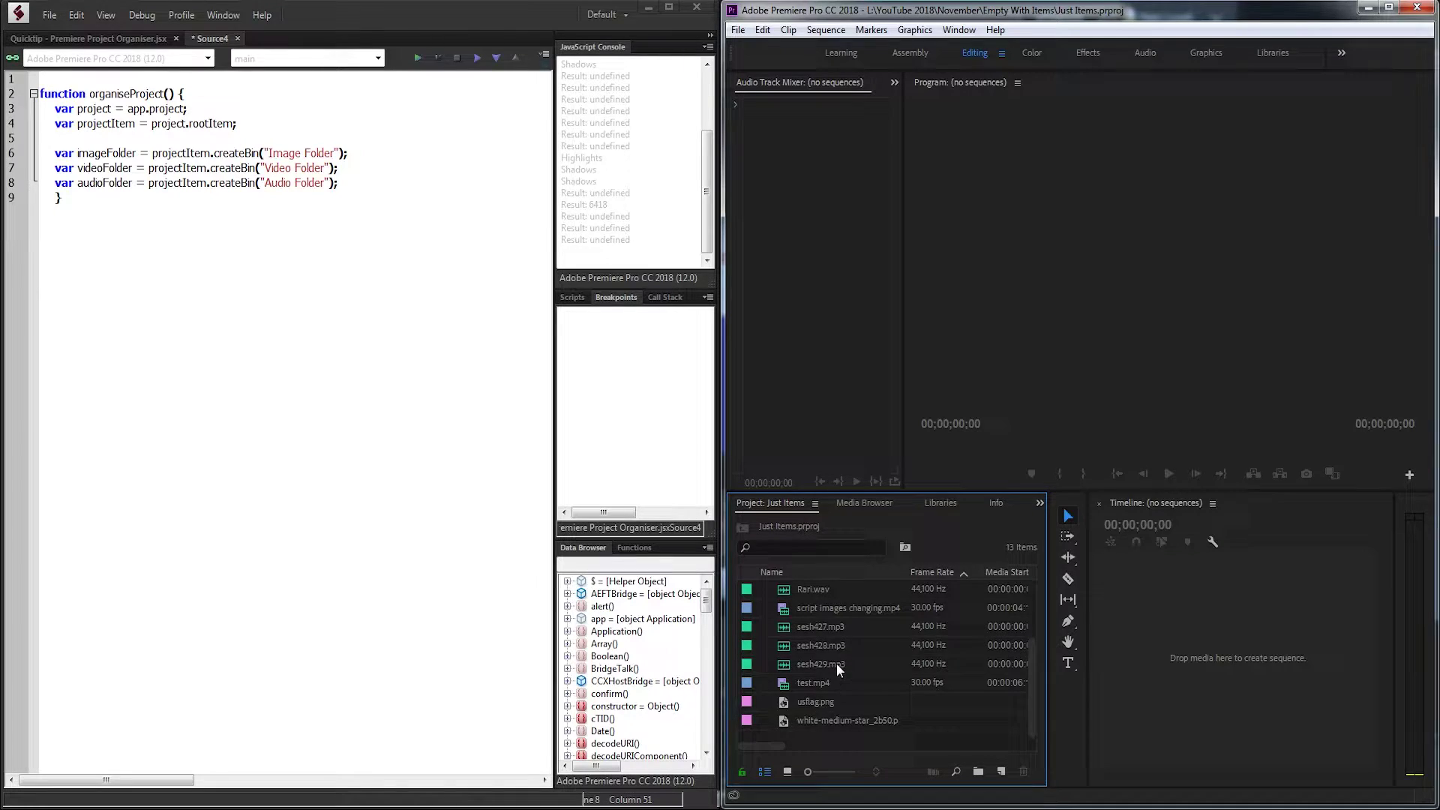
click(837, 663)
Declare var images = [];, var video = []; and var audio = []; under their bin lines.
click(369, 156)
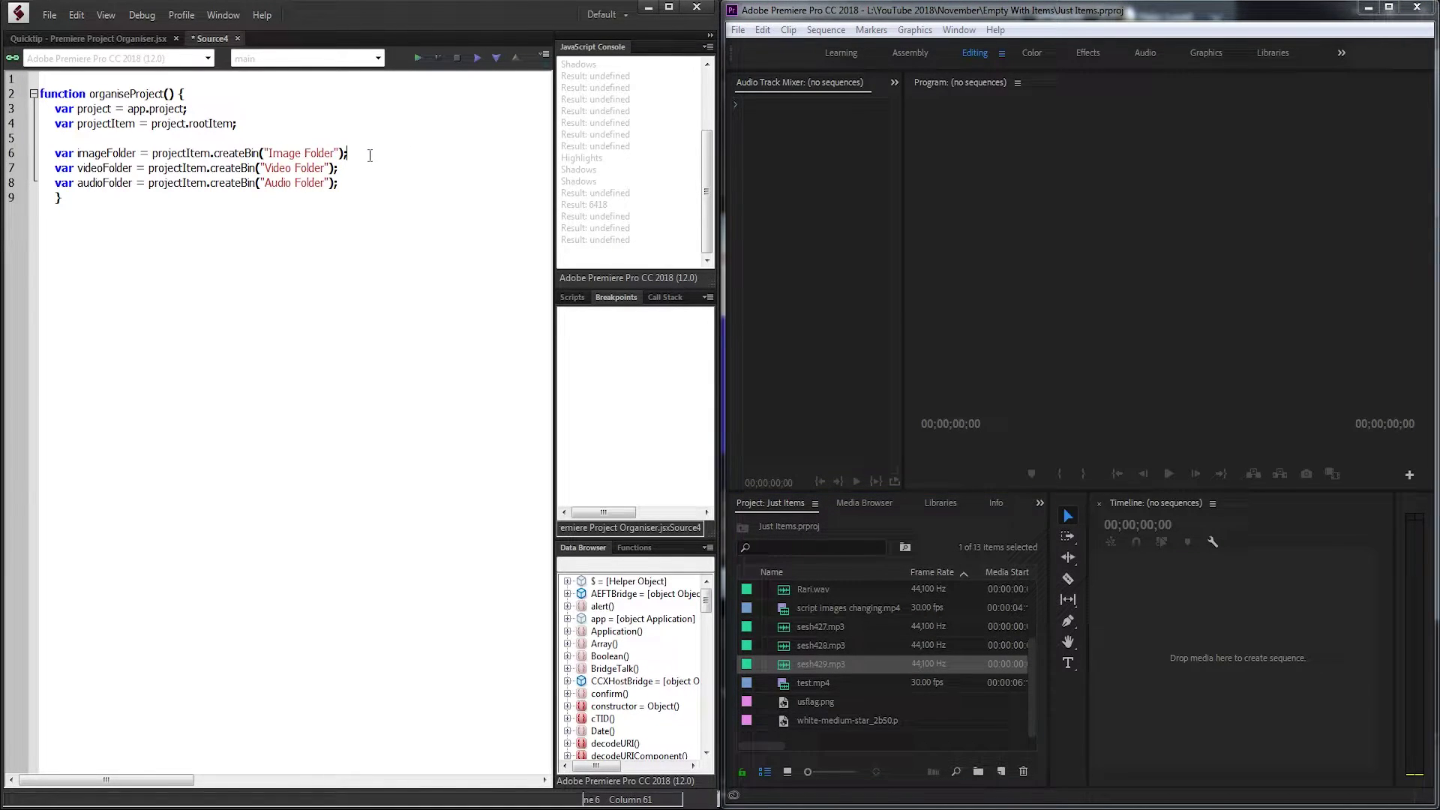
key(Return)
text(v)
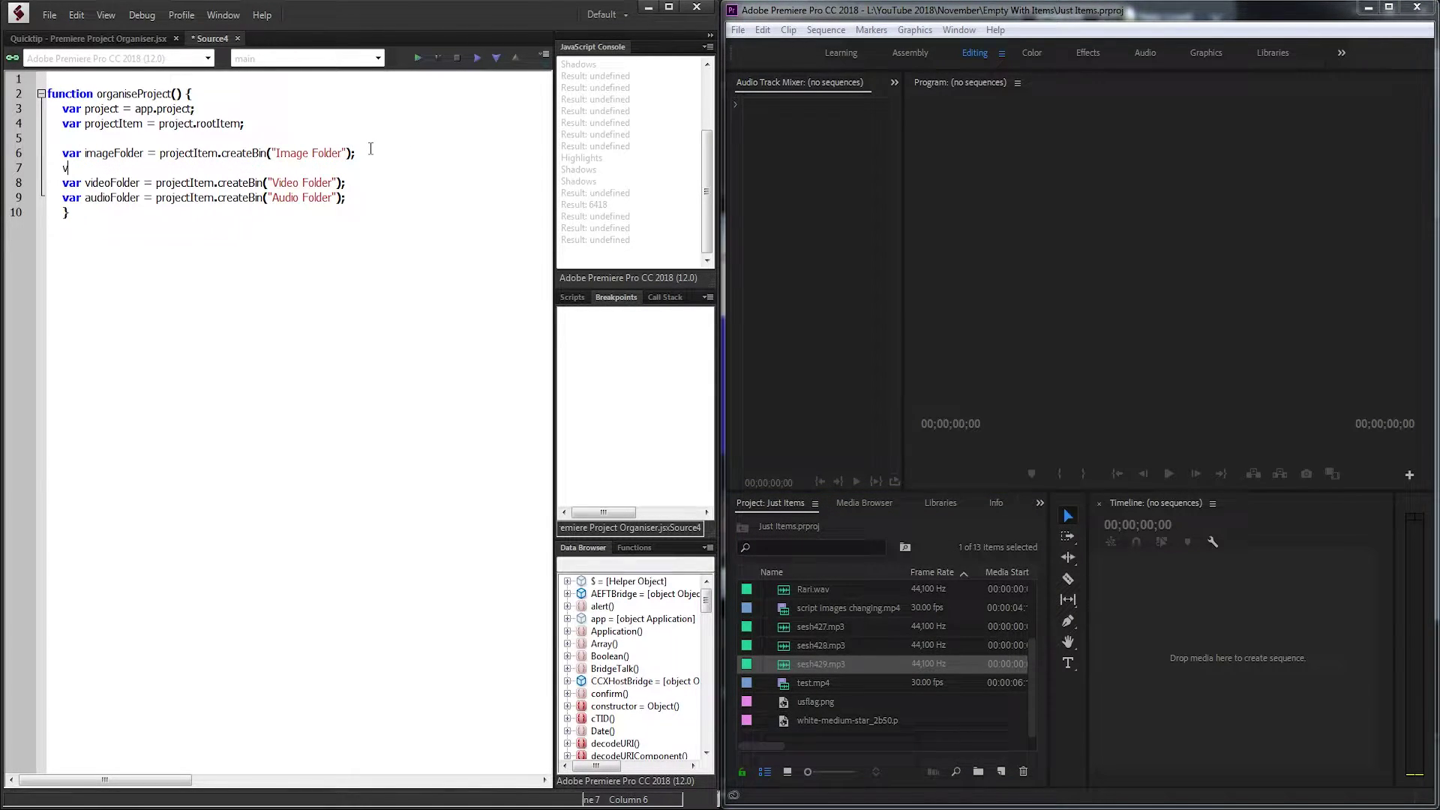
text(ar images = [)
text(];)
click(380, 180)
key(Return)
text(var )
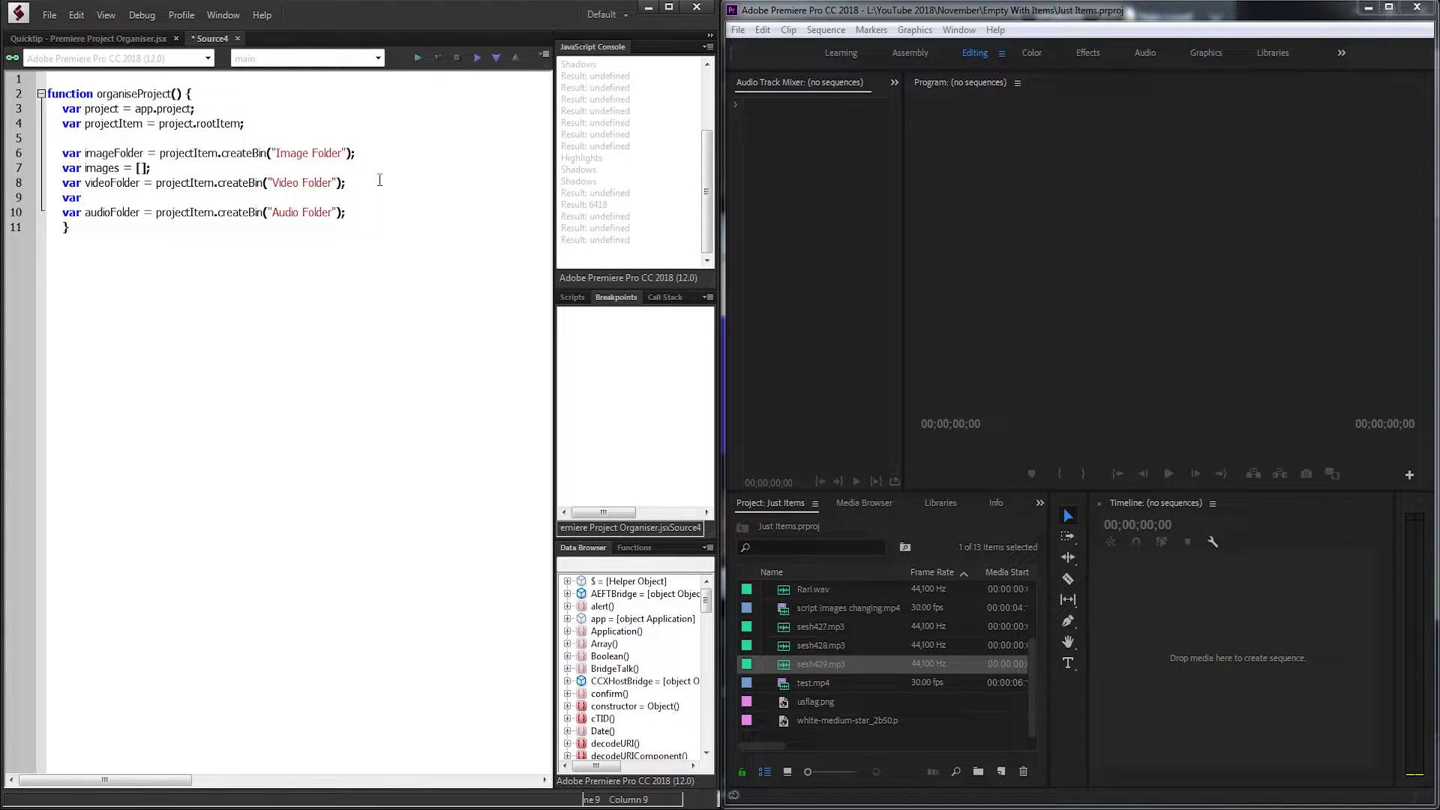
text(video = [])
text(;)
click(413, 212)
key(Return)
text(var audio = )
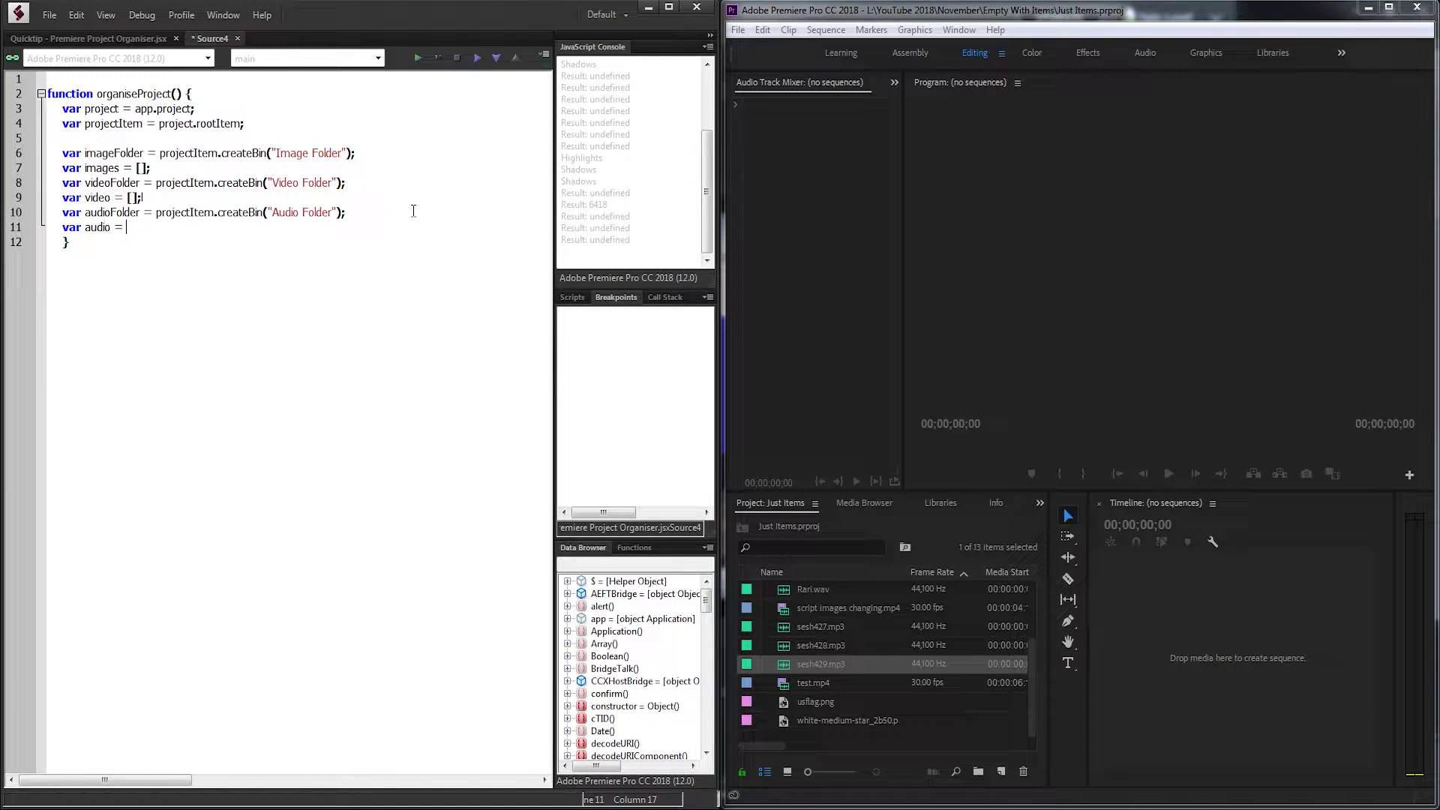
text([];)
click(159, 197)
click(827, 645)
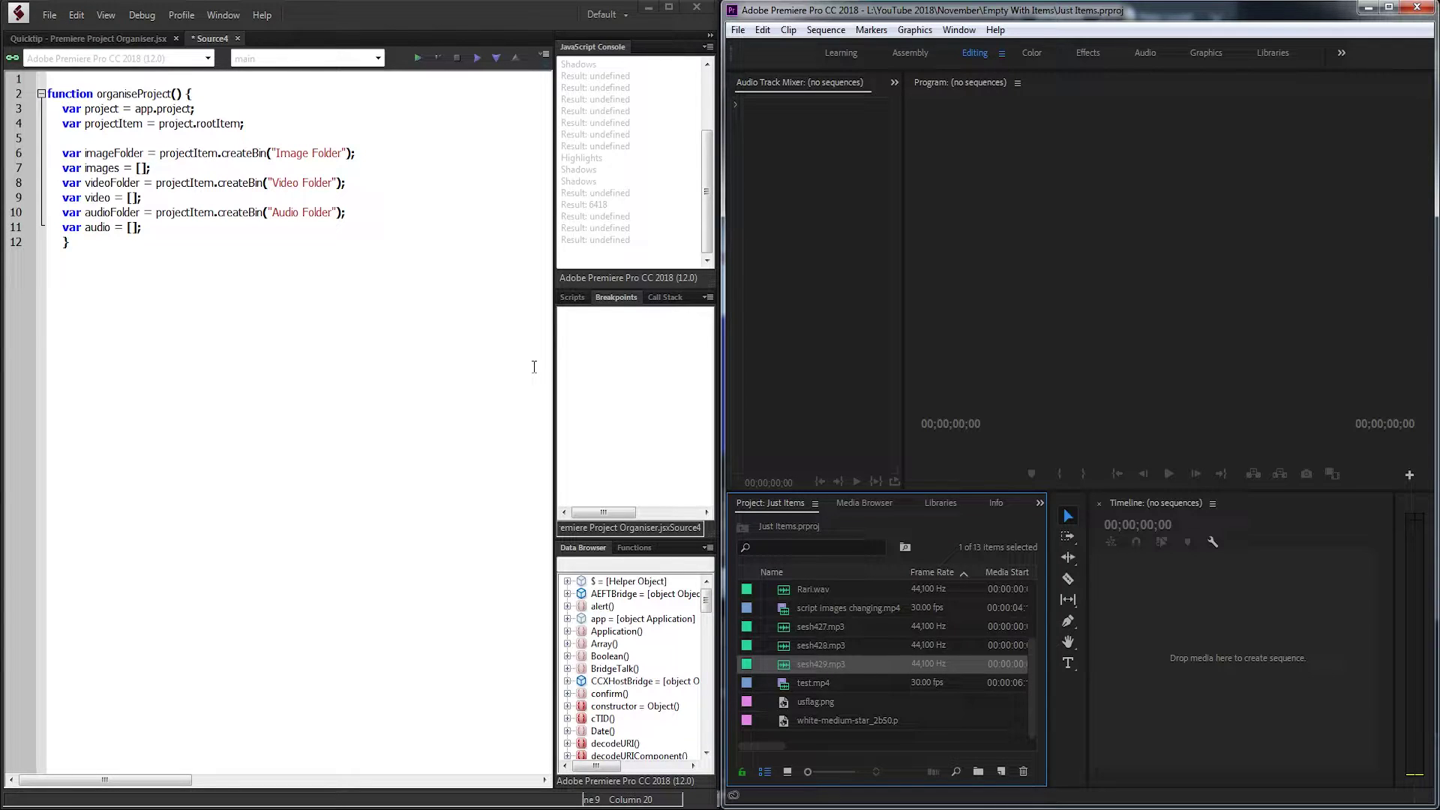
click(785, 628)
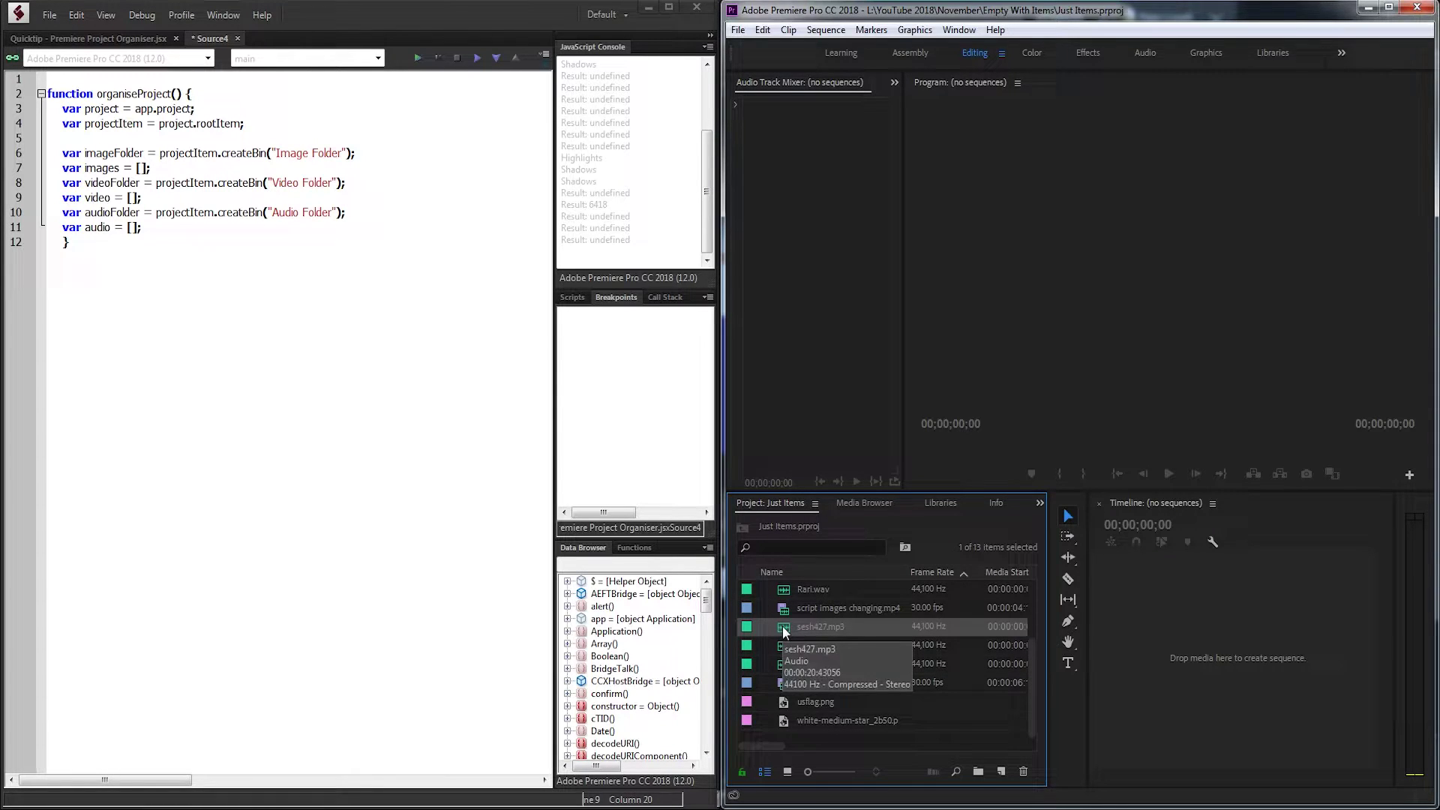
Declare var thisName; on line 13 below the arrays, with blank lines after it.
click(343, 228)
key(Return)
key(Return)
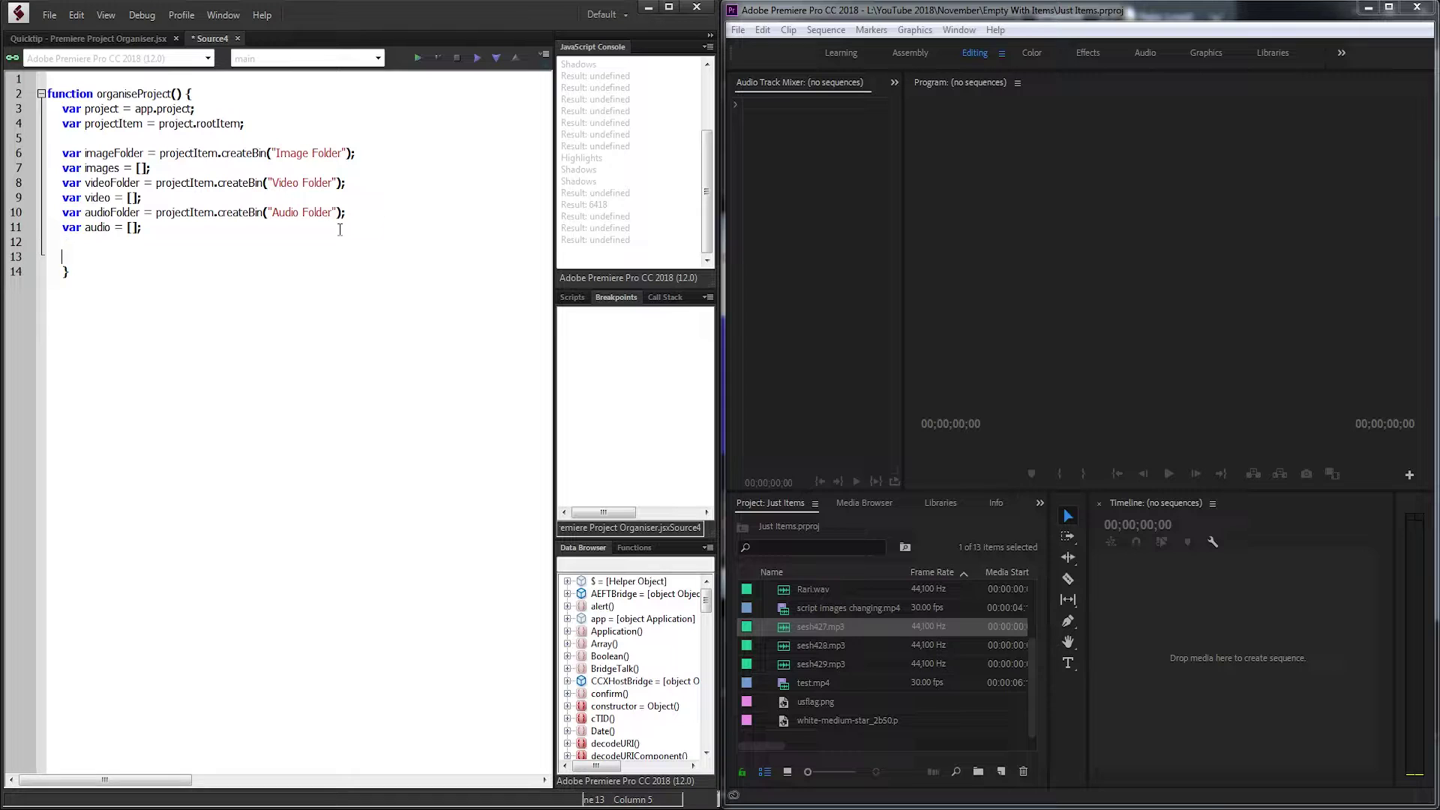
drag(150, 168, 83, 168)
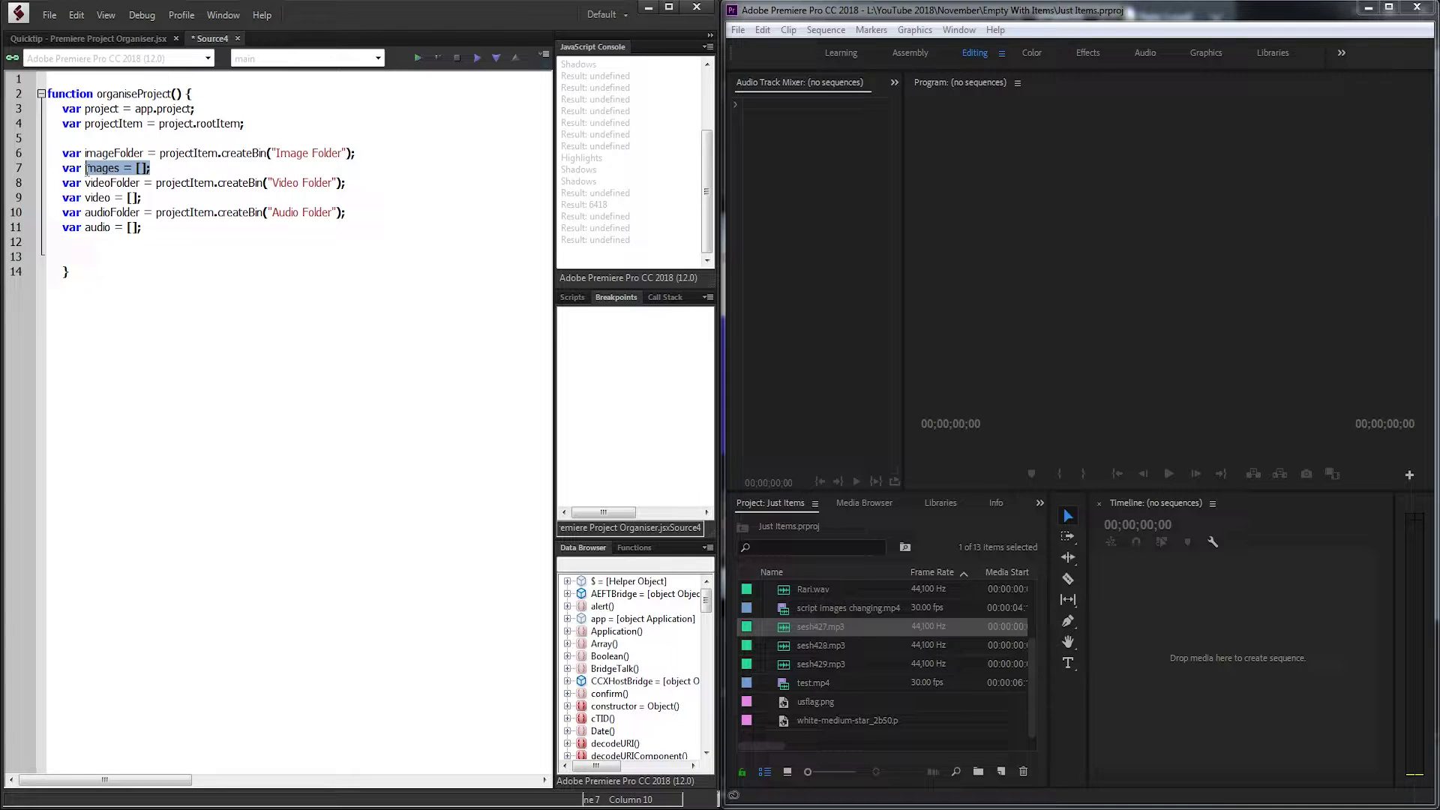
click(838, 645)
click(835, 701)
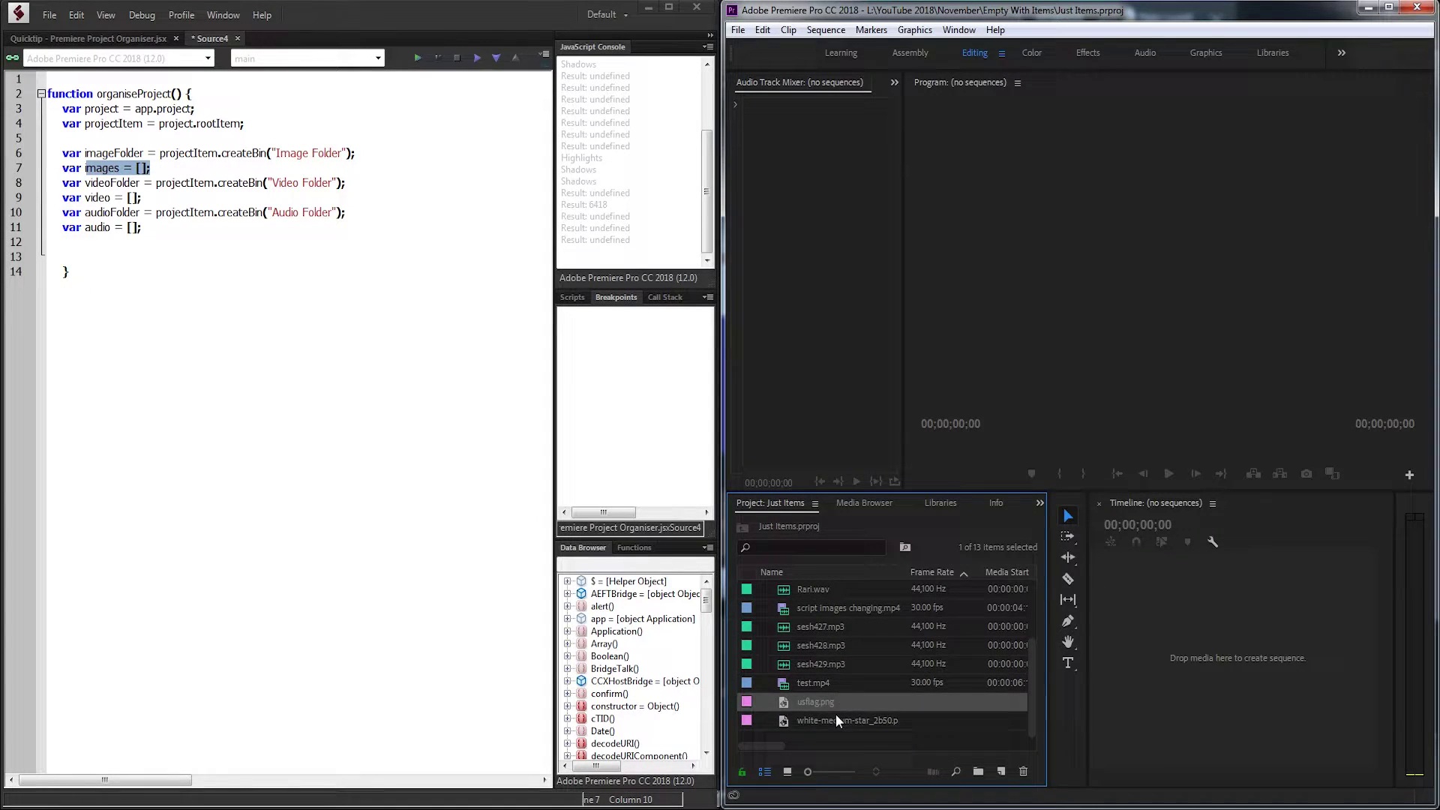
click(838, 720)
click(82, 221)
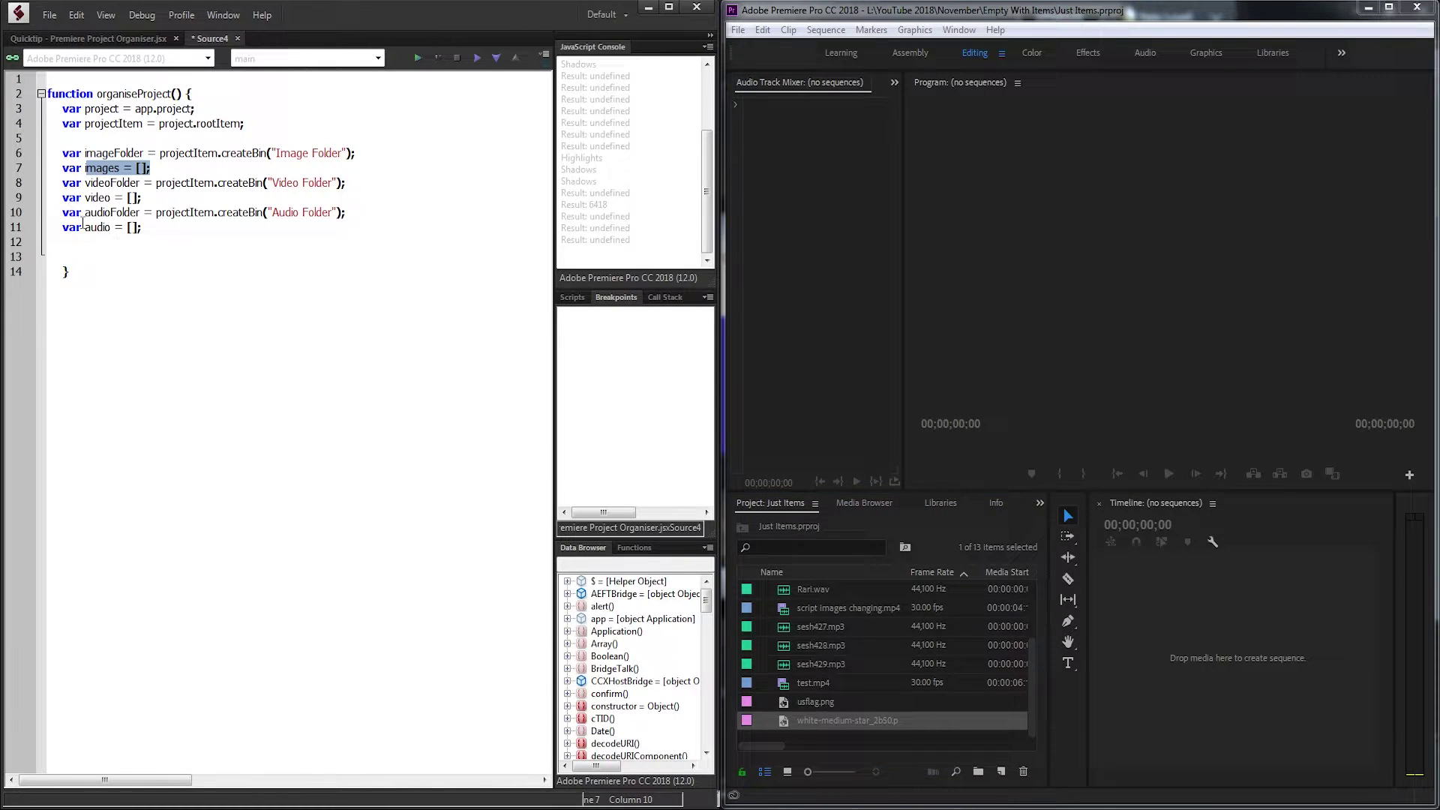
click(77, 256)
text(var )
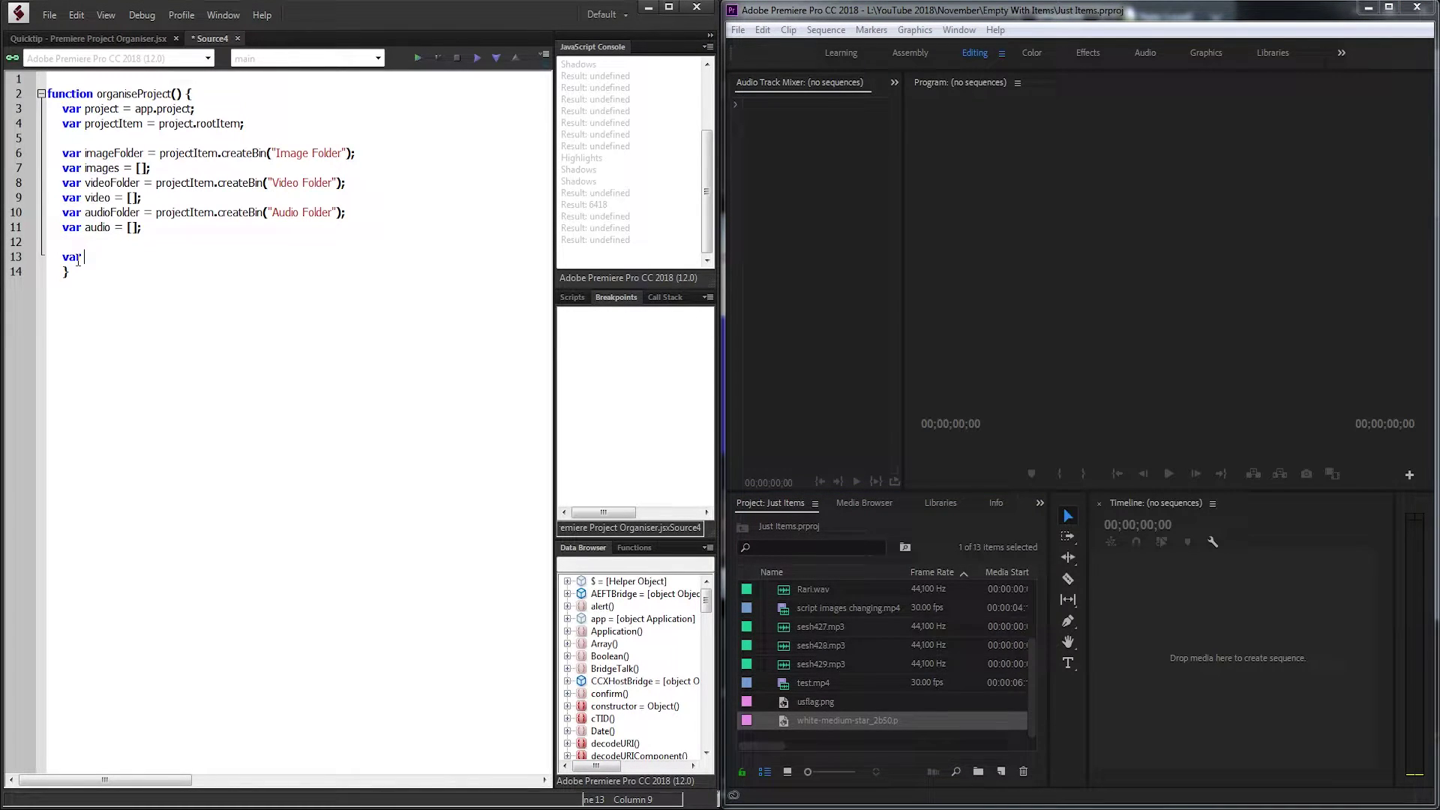
text(thisName )
text(;)
key(Return)
key(Return)
Start renaming the first jpg item in Premiere, then cancel, keeping its name.
click(818, 582)
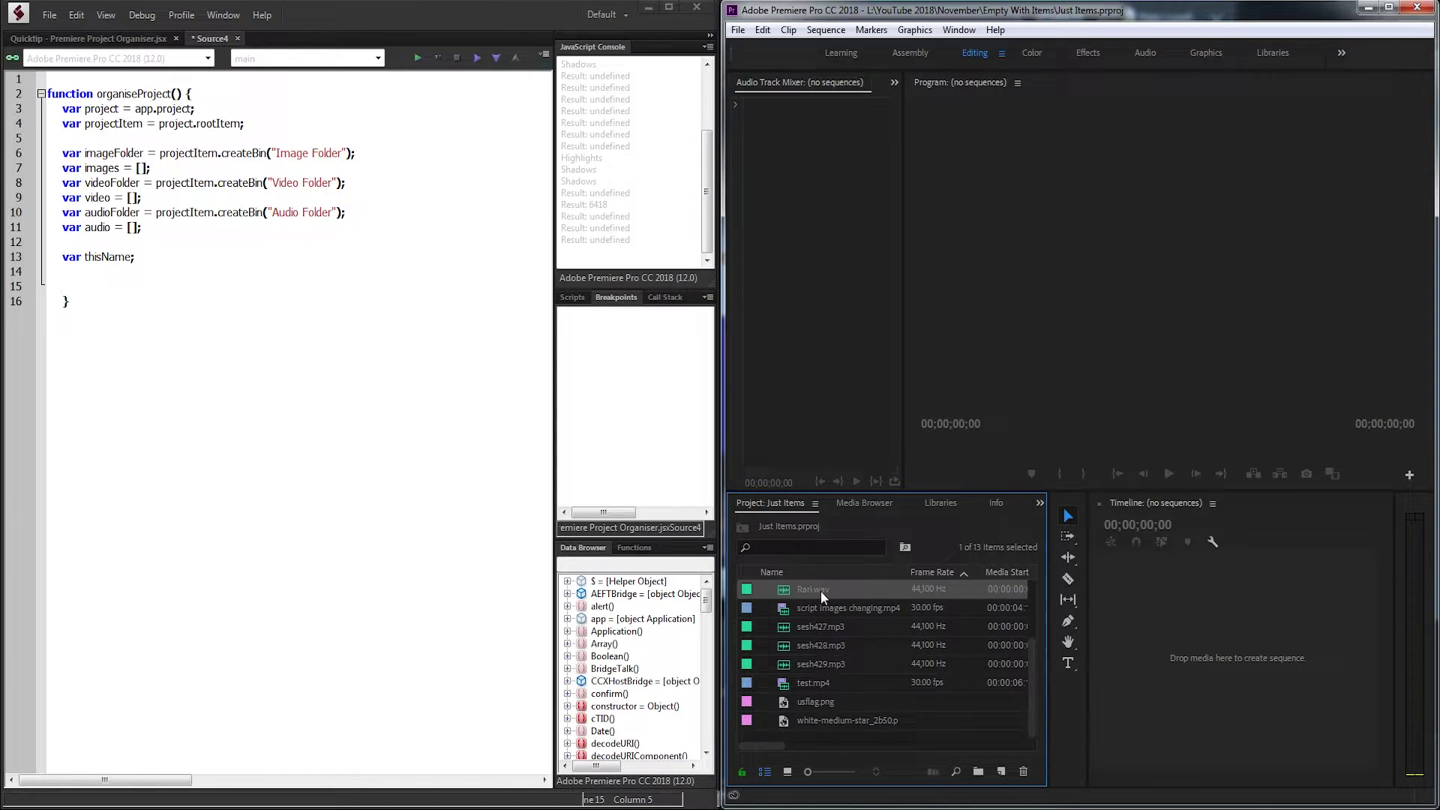
scroll(820, 591, up, 3)
click(878, 589)
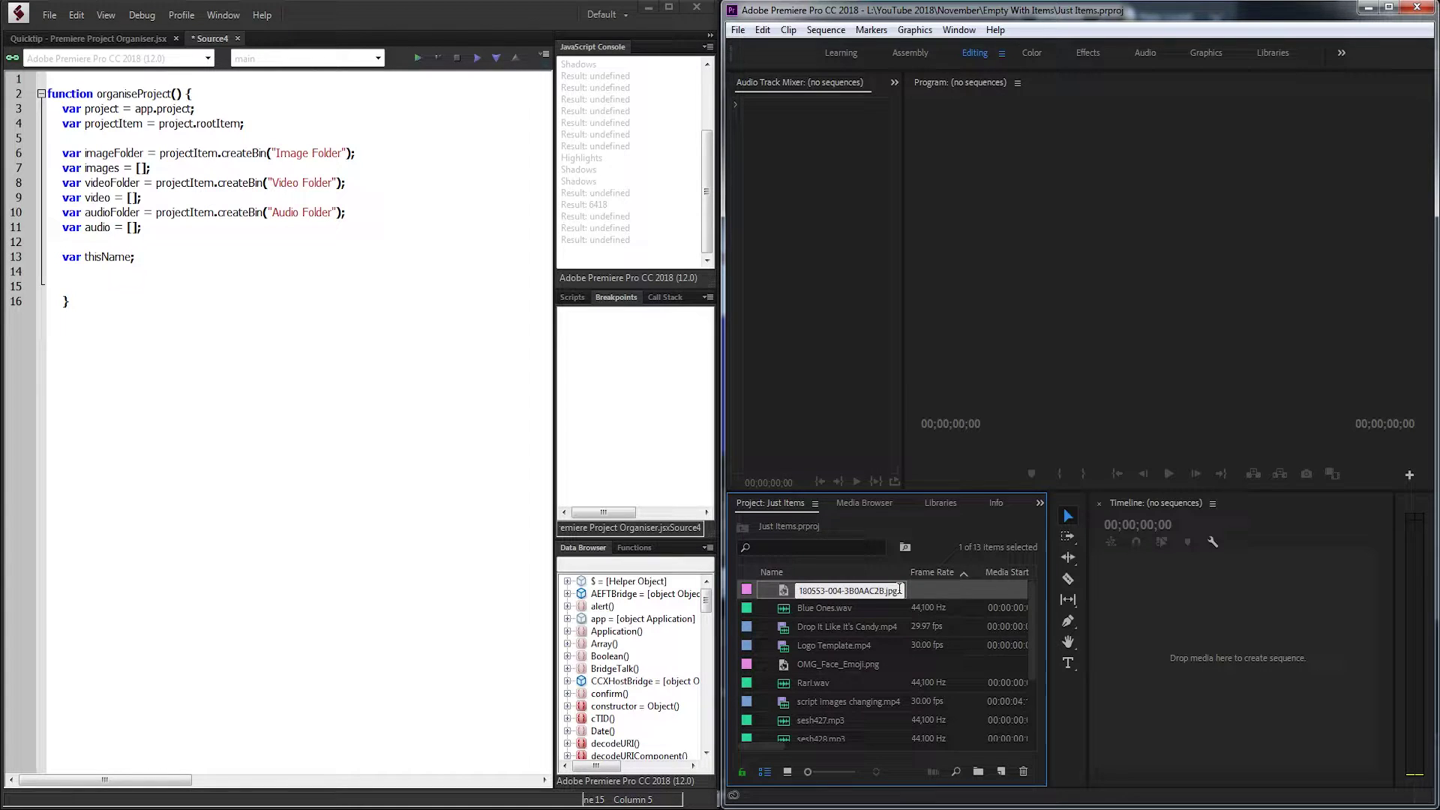
double_click(892, 591)
click(898, 591)
key(Return)
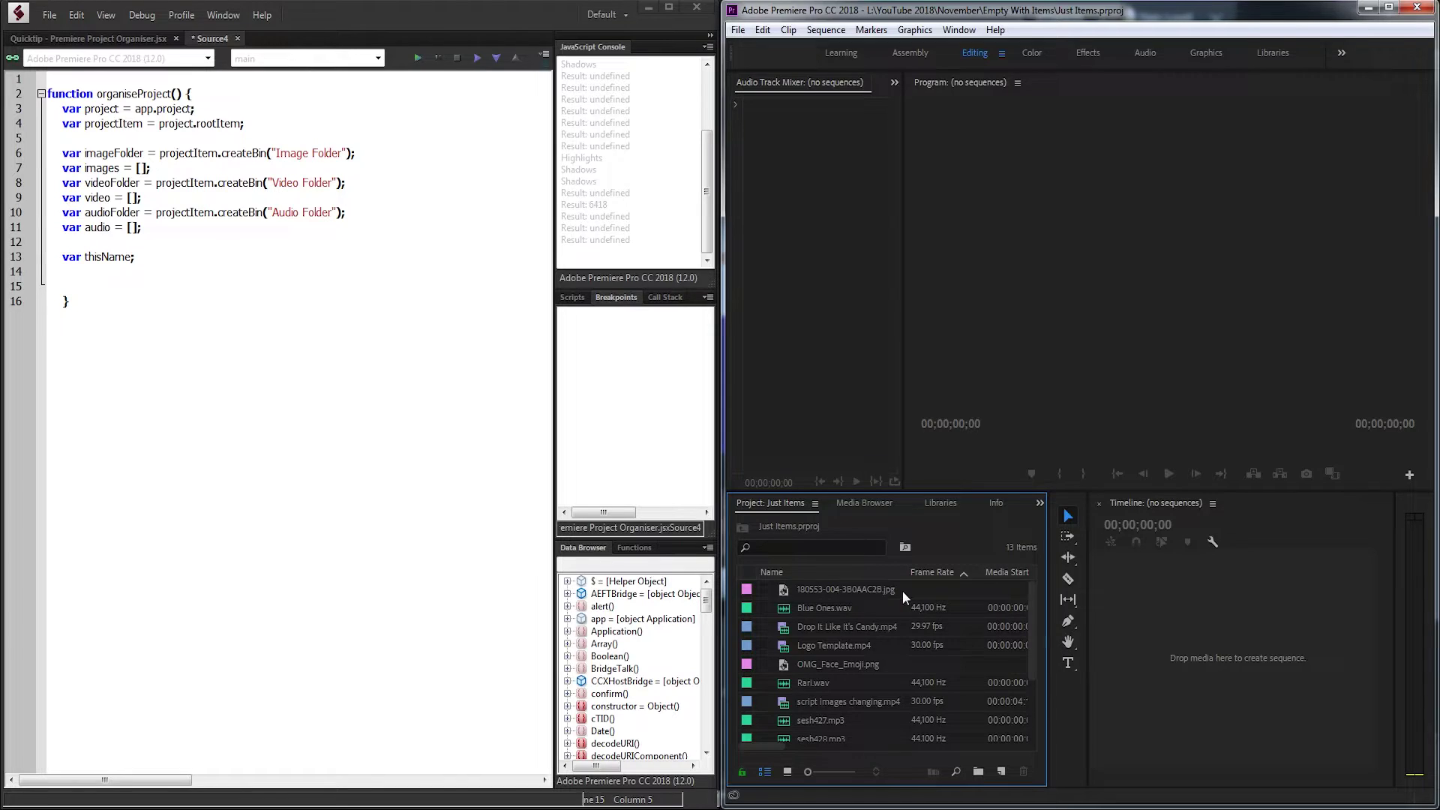
click(174, 296)
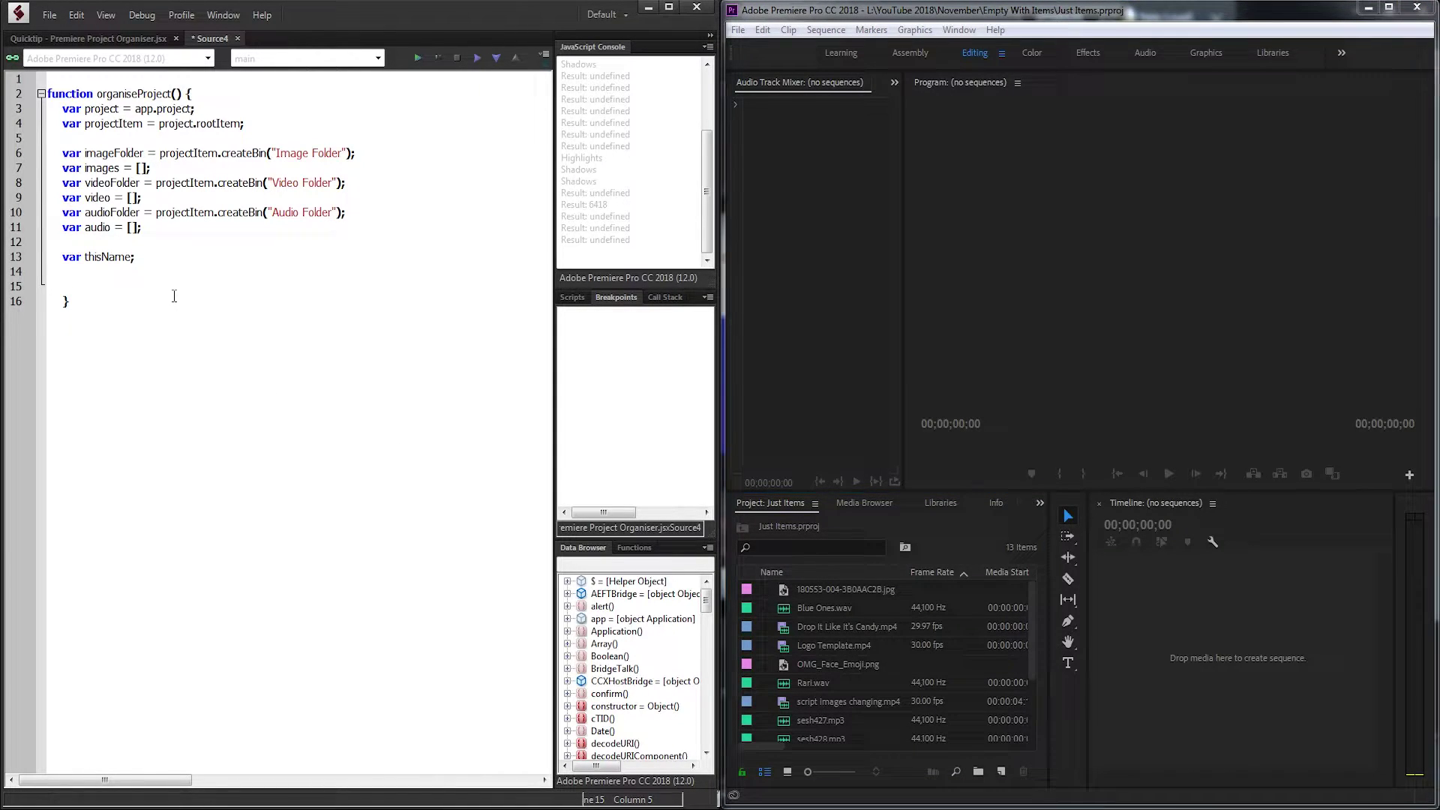
Write an empty for loop block on line 15 over projectItem.children.
click(177, 282)
text(for)
text(() {)
key(Return)
key(Return)
click(825, 637)
scroll(838, 697, down, 2)
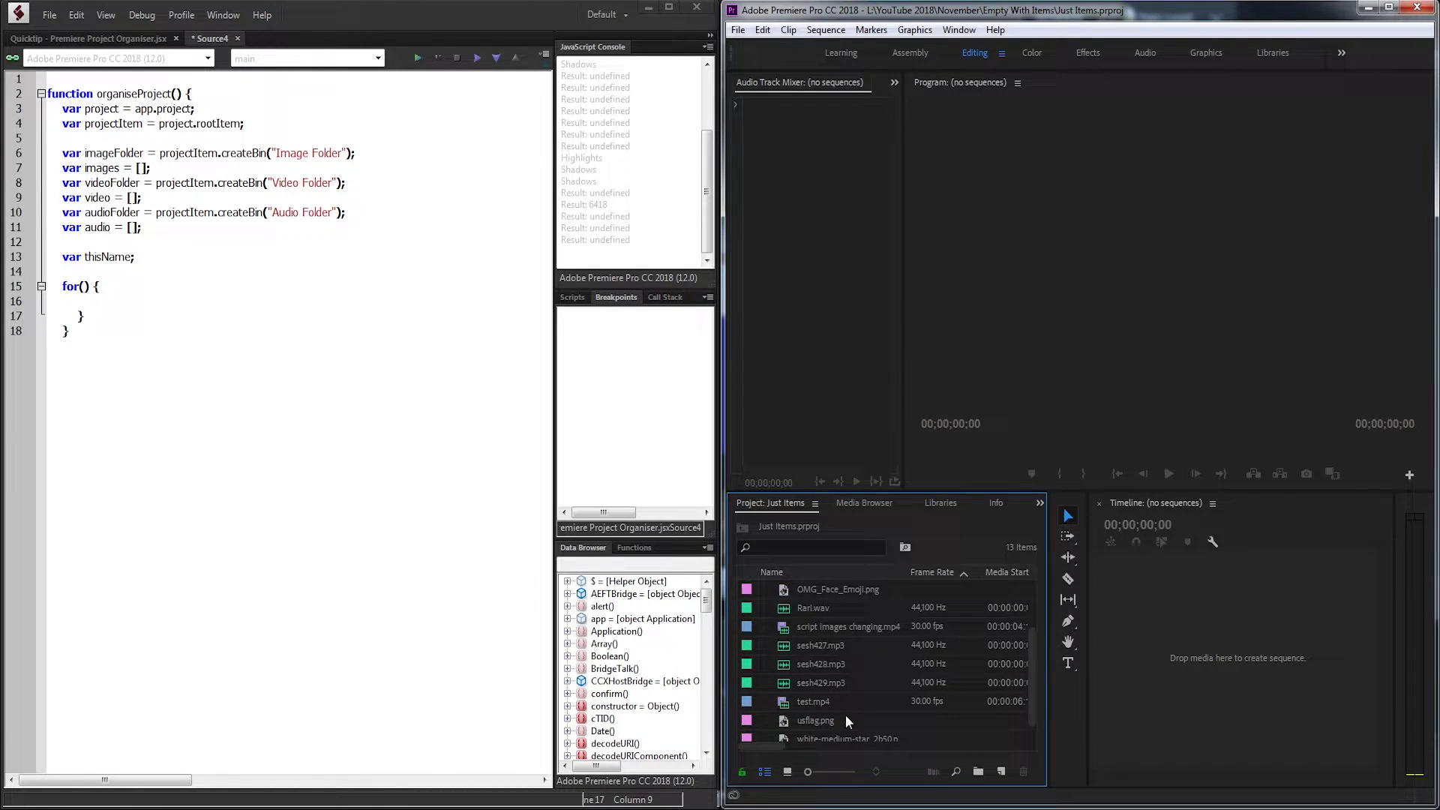
scroll(850, 711, down, 1)
click(81, 285)
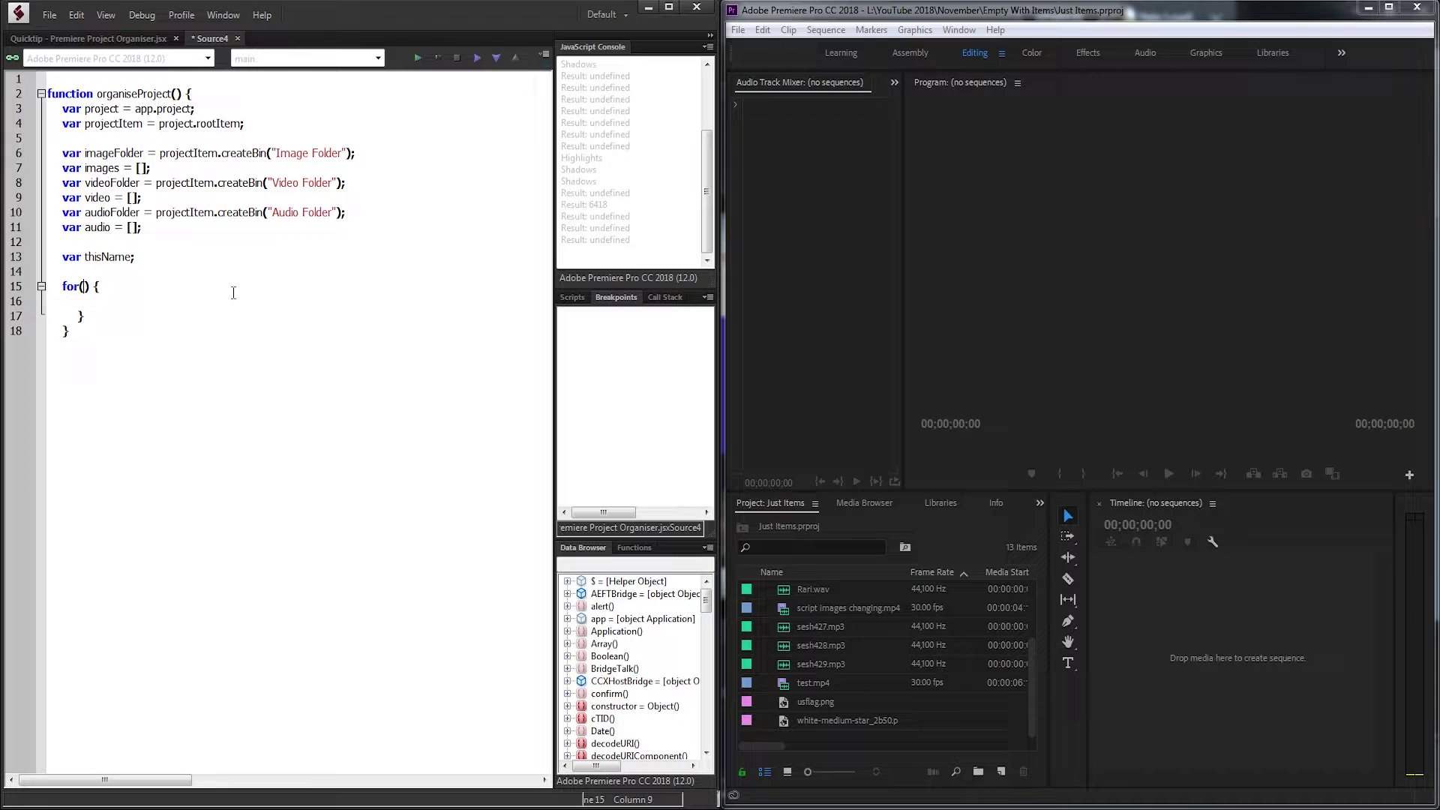
click(87, 286)
text(var i = )
text(0)
text(; i < )
text(projectItem)
text(.)
text(children)
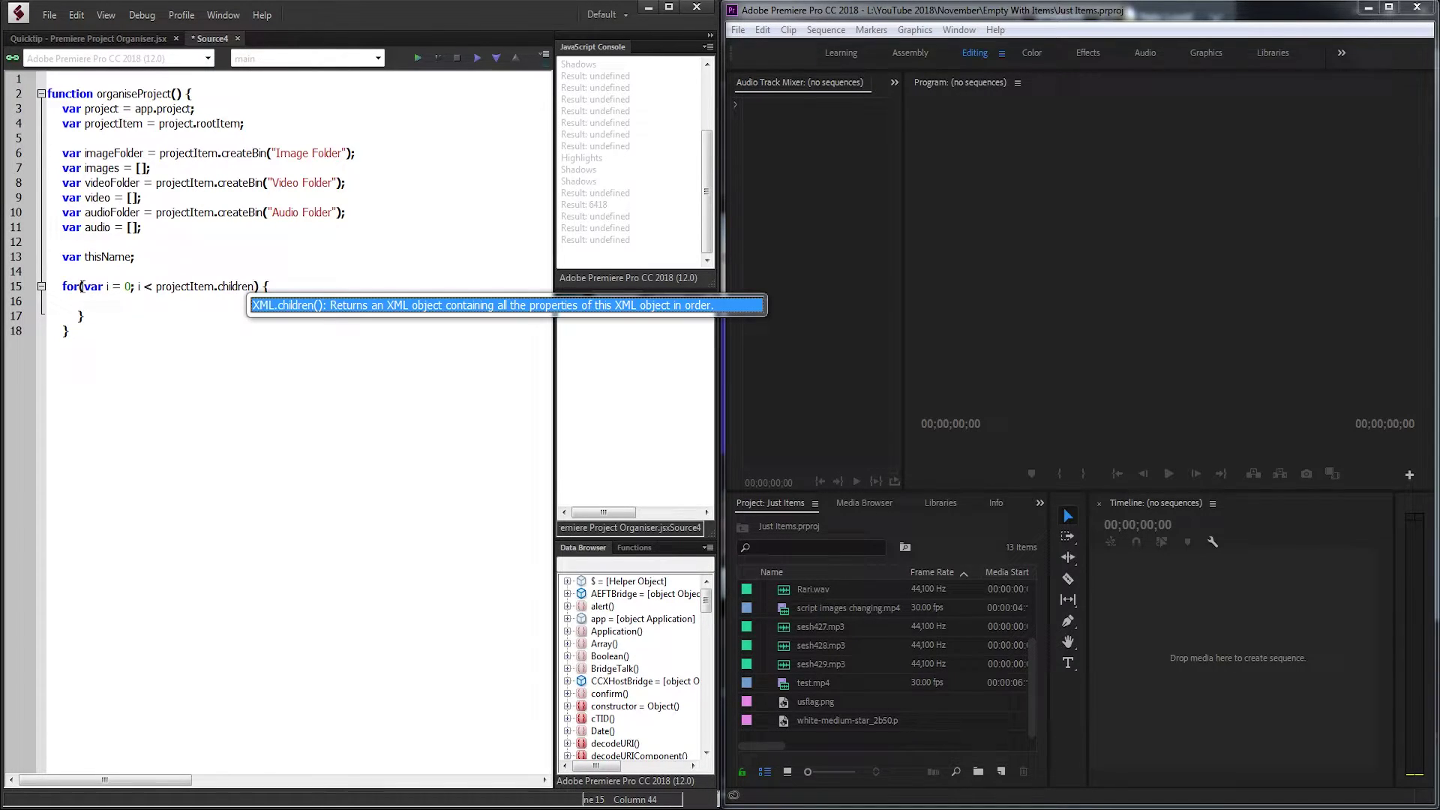
text(.numItem)
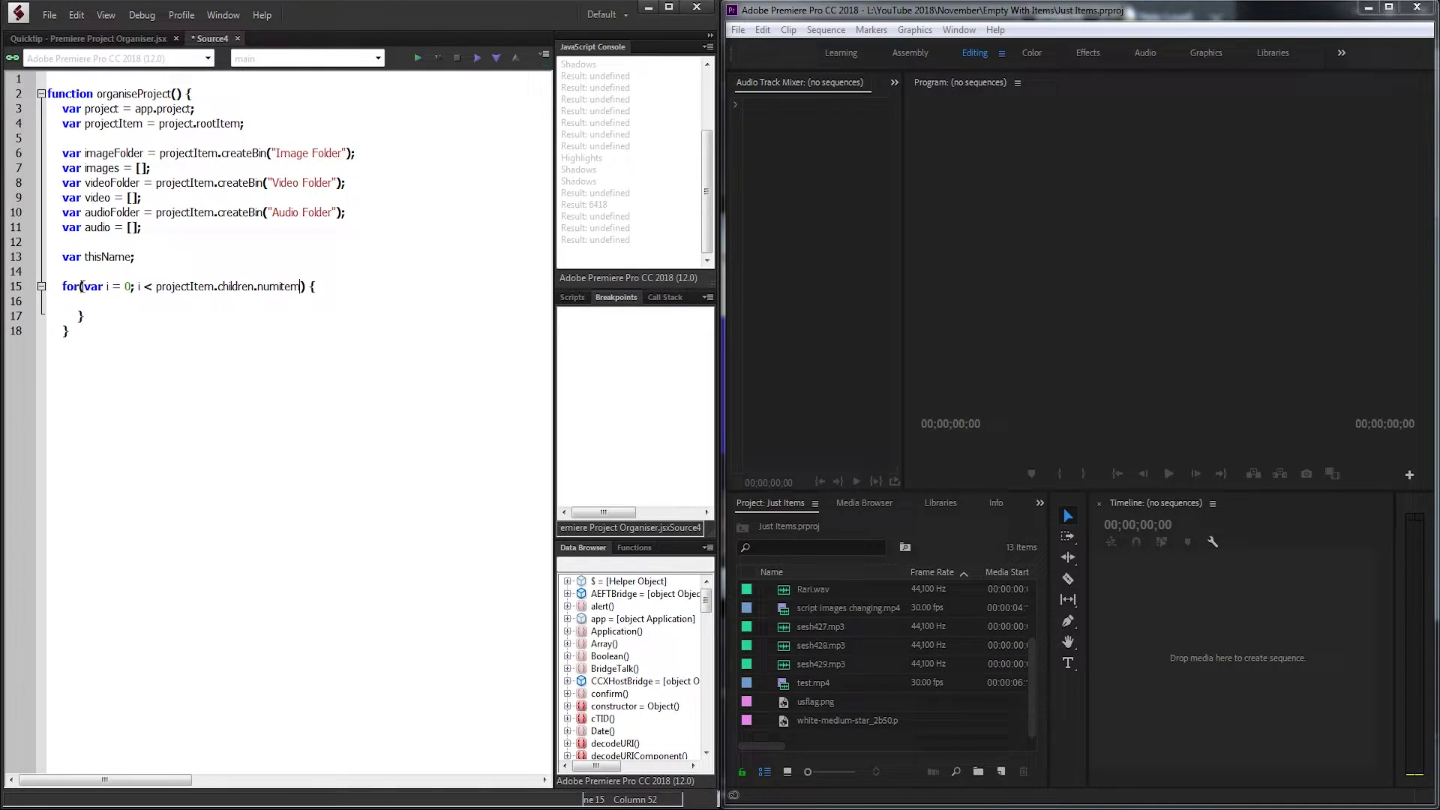
Finish the loop condition with numItems and add the i++ increment.
key(BackSpace)
key(BackSpace)
key(BackSpace)
text(Item;)
key(Left)
key(Left)
text(s)
key(Right)
key(Right)
text(i++)
click(856, 617)
scroll(856, 617, up, 3)
click(850, 595)
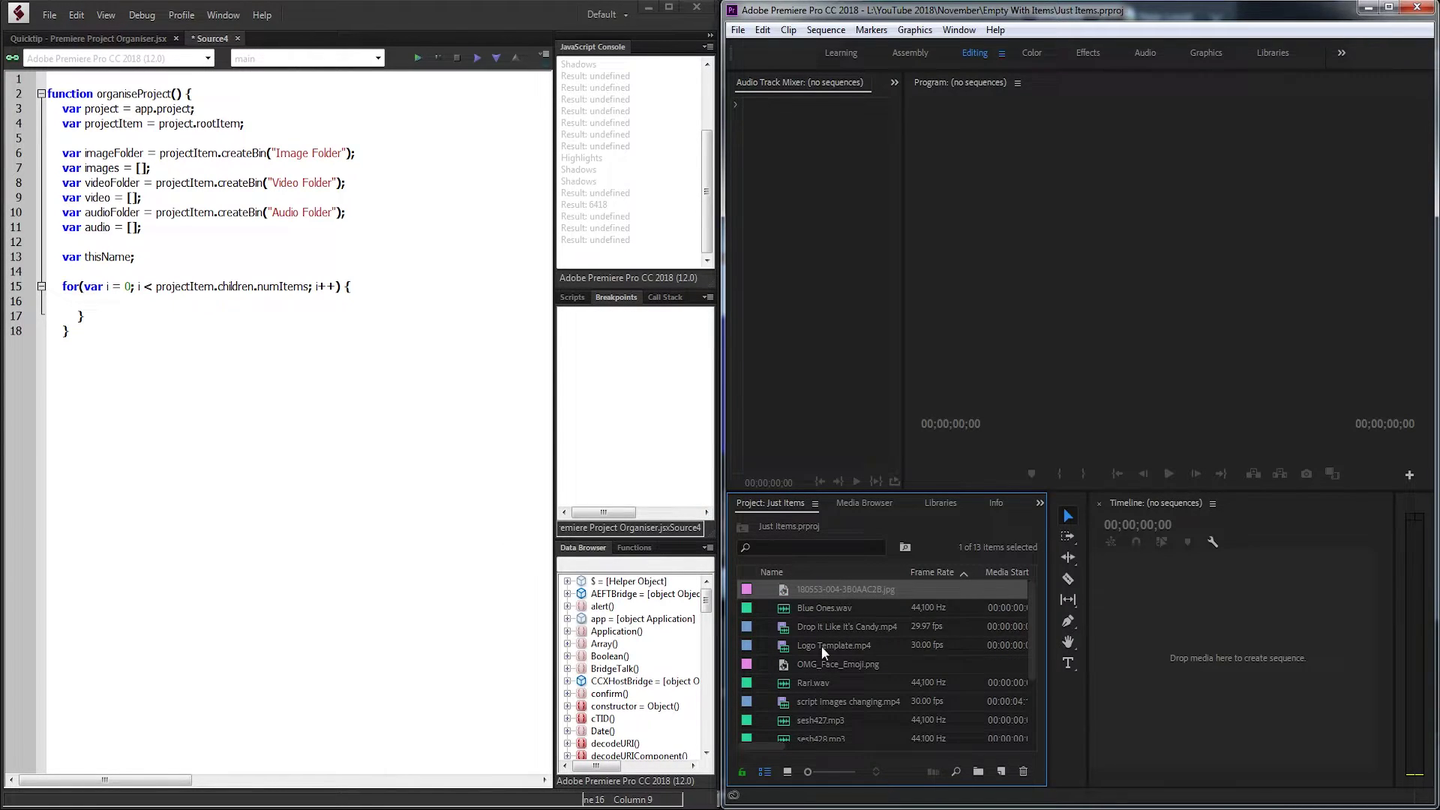
click(820, 607)
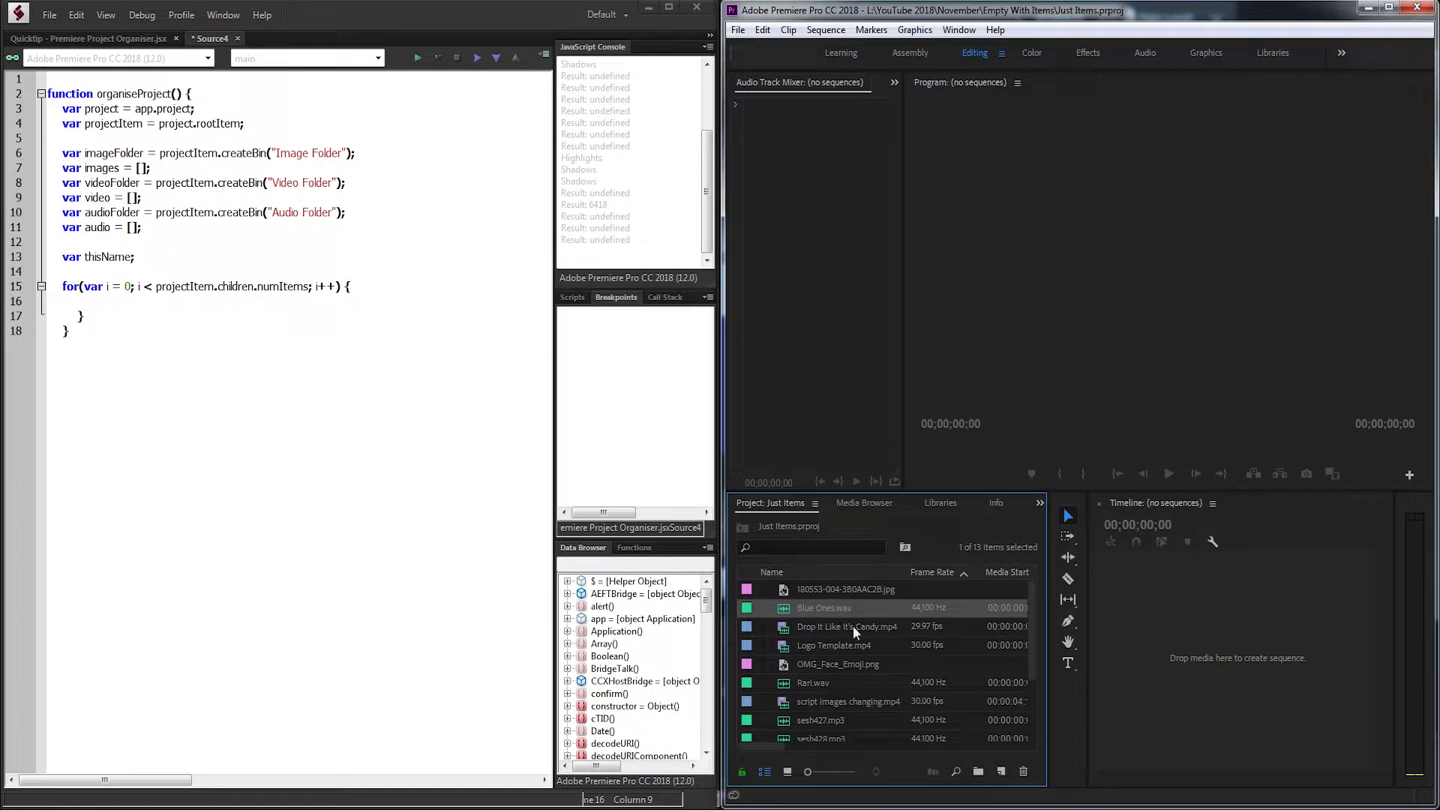
click(854, 628)
click(826, 645)
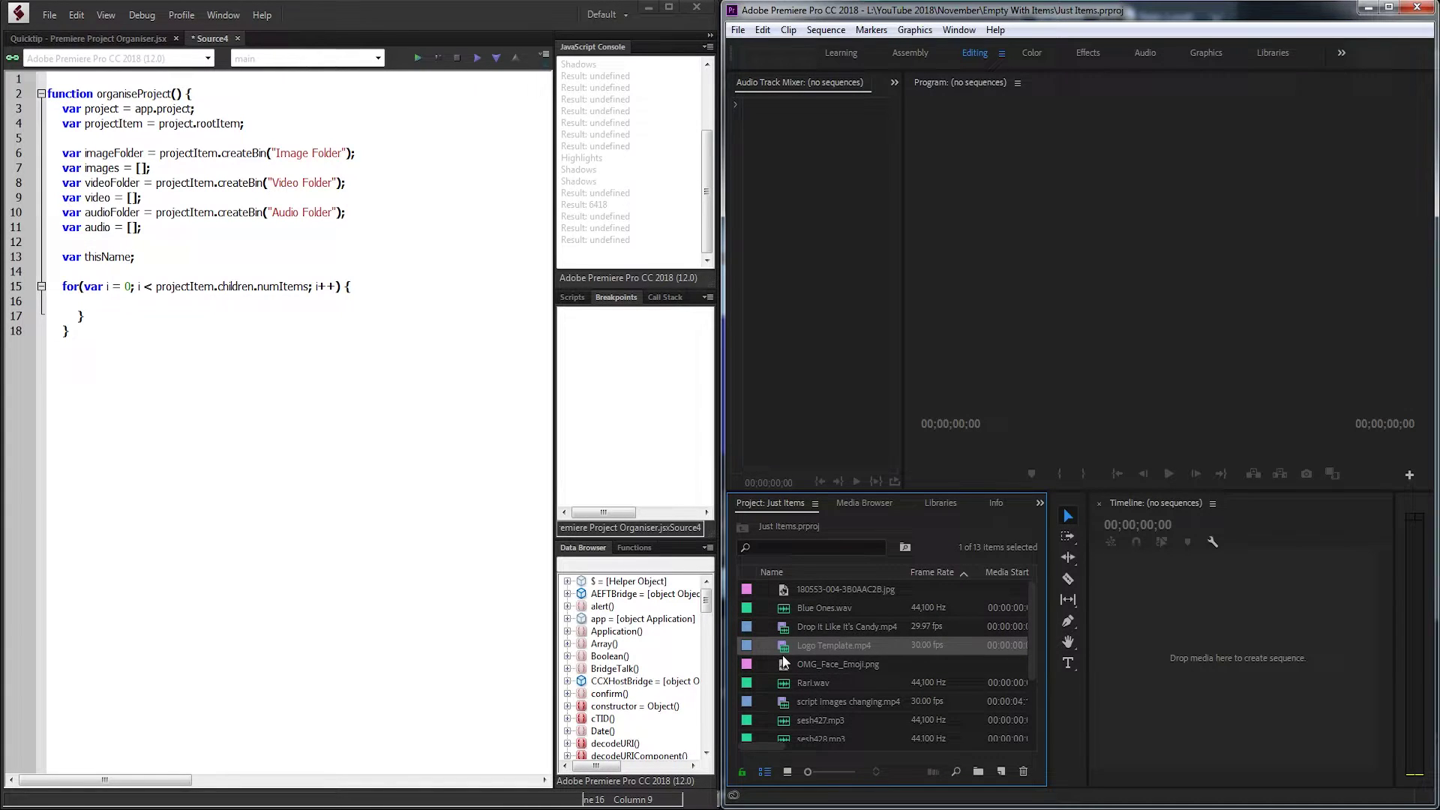
scroll(851, 652, down, 3)
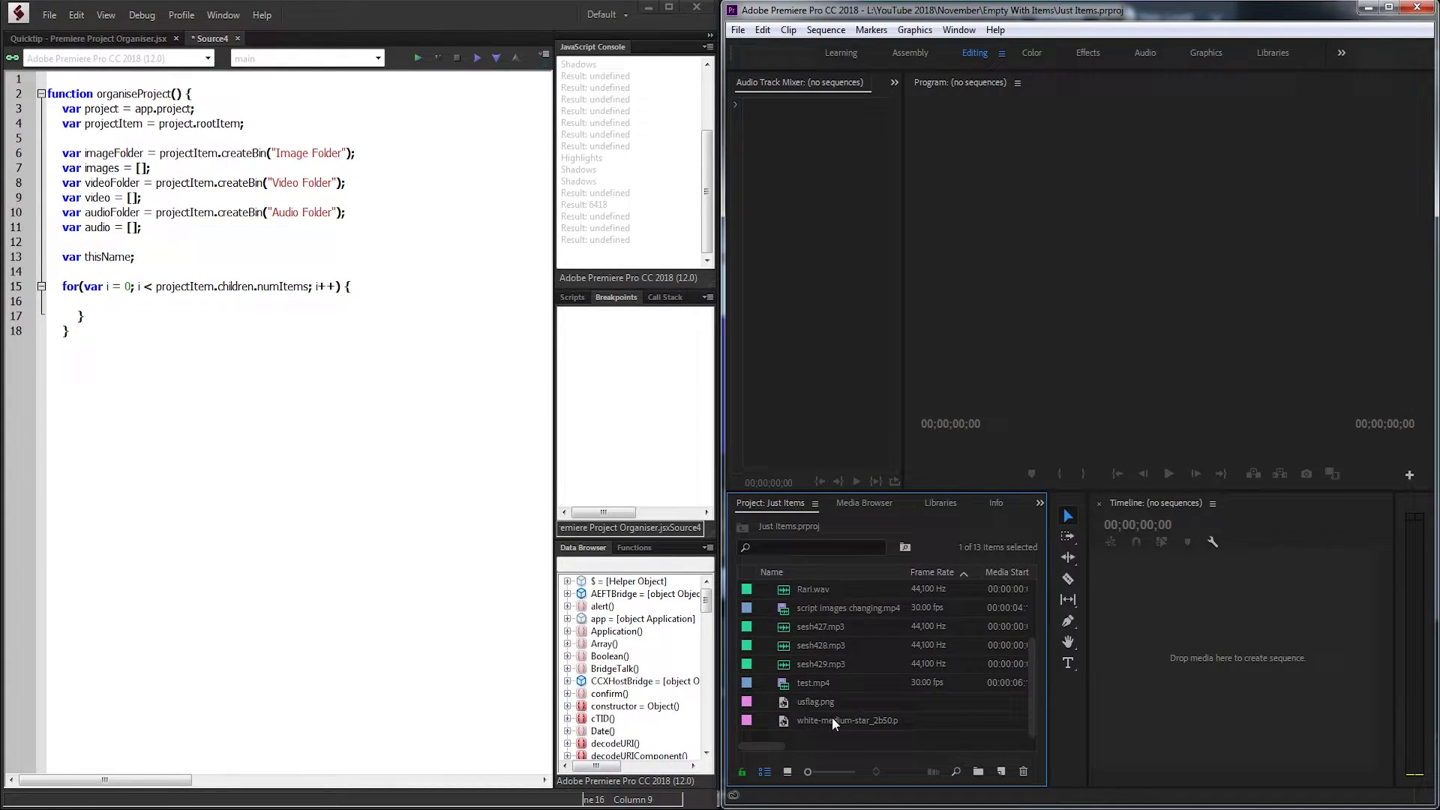
scroll(833, 675, up, 3)
Set thisName = projectItem.children[i]; inside the loop, fixing the capital N, and add blank lines.
click(170, 300)
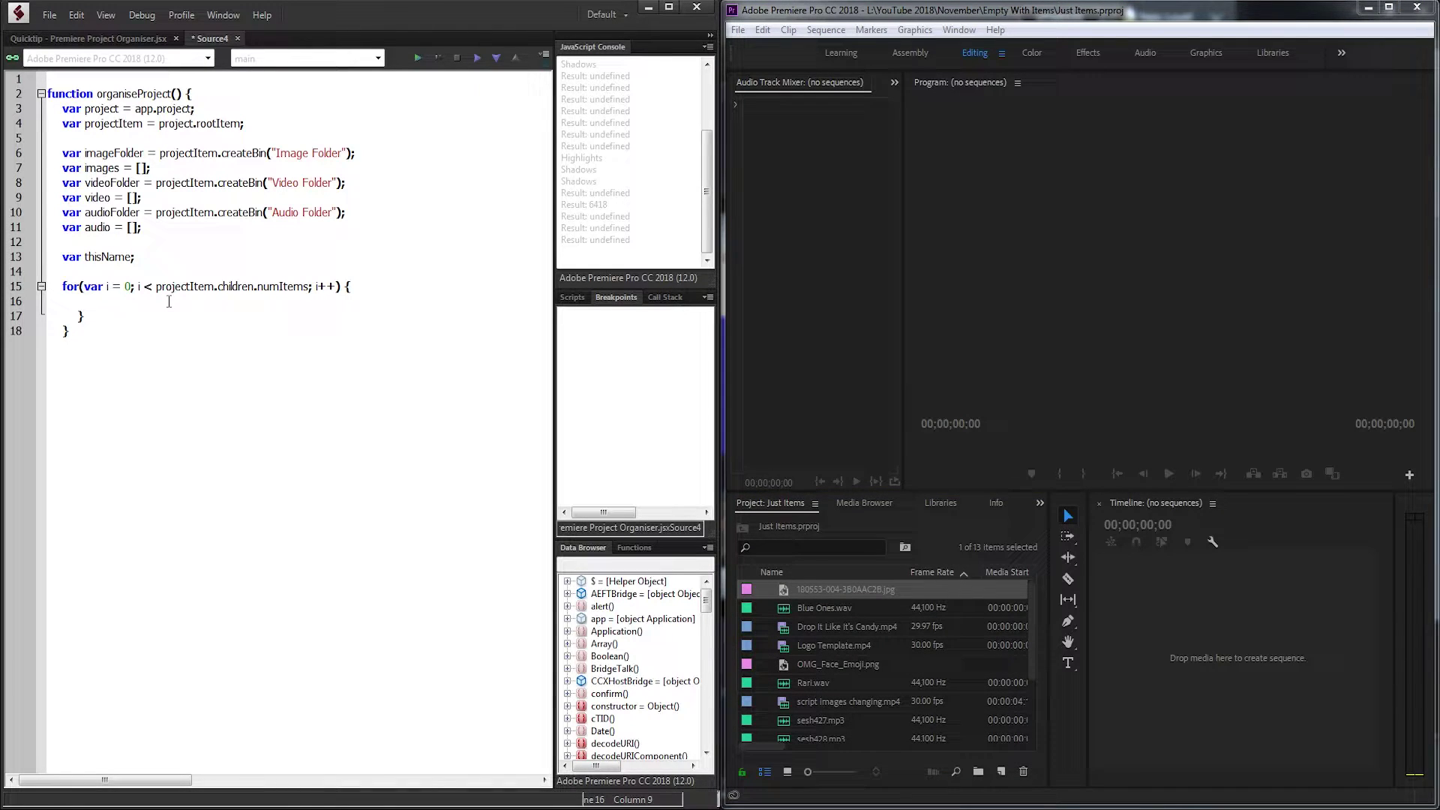
text(thisname = pro)
text(jectItem.)
click(830, 590)
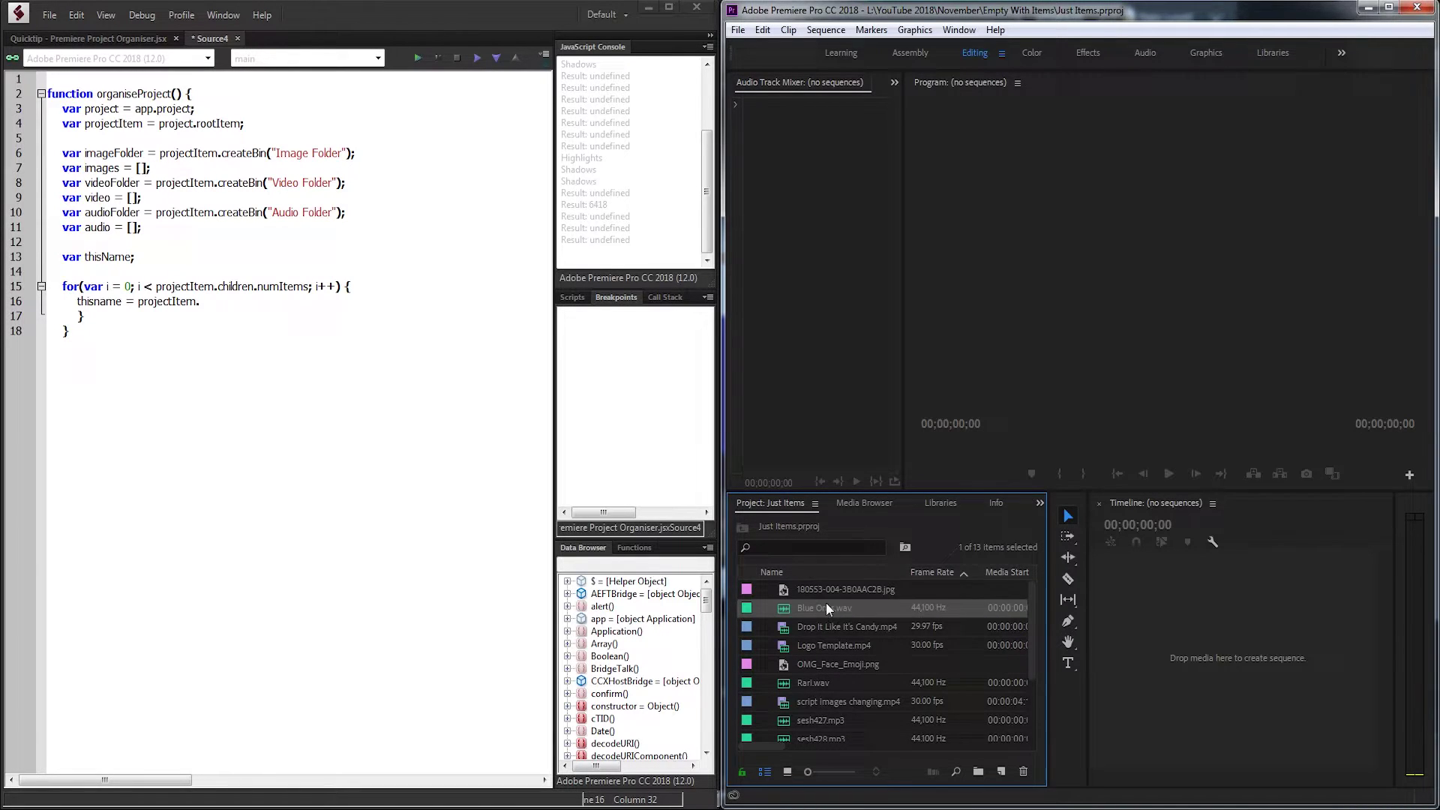
click(234, 300)
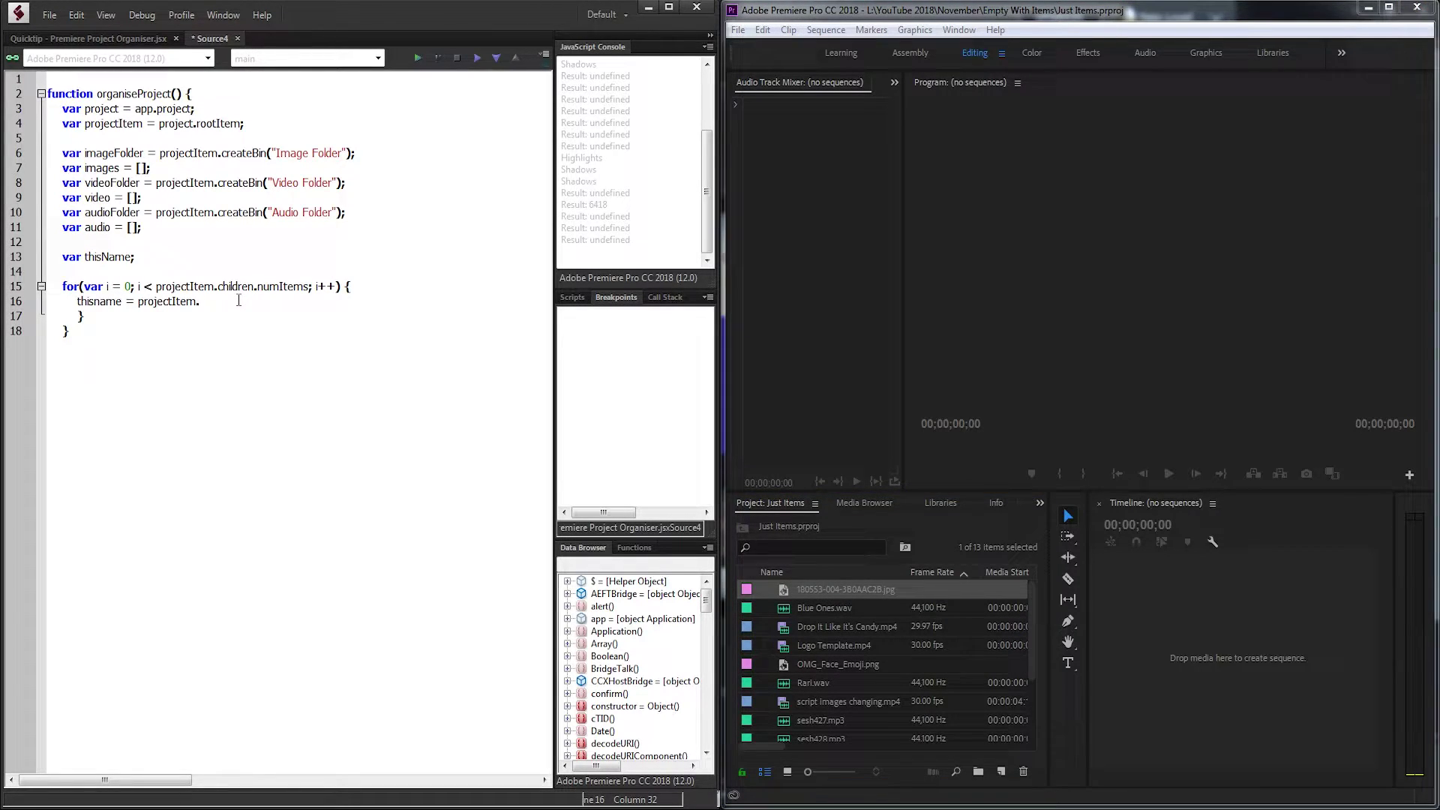
text(childr)
text(en[i];)
click(98, 302)
key(BackSpace)
text(N)
click(813, 607)
click(821, 627)
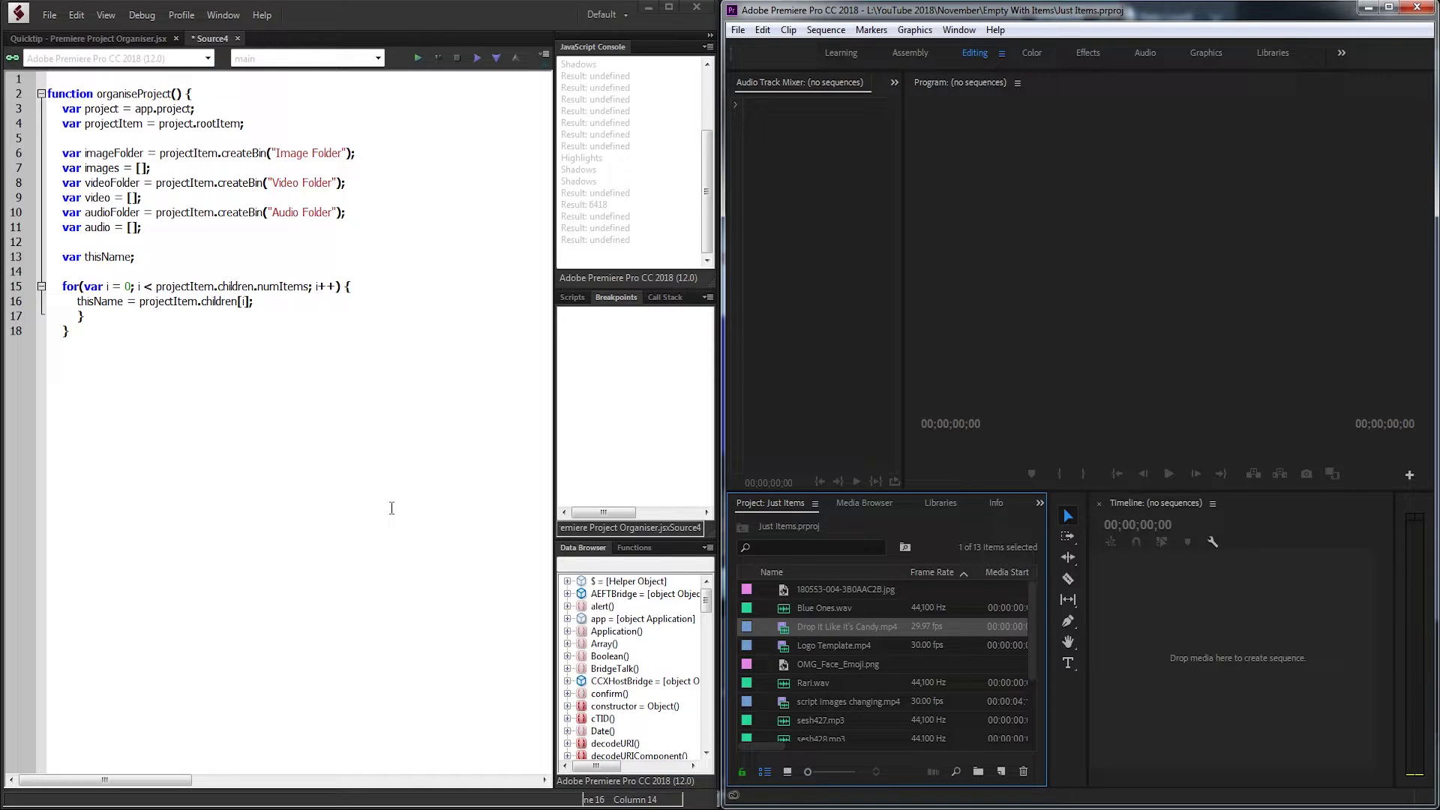
click(232, 319)
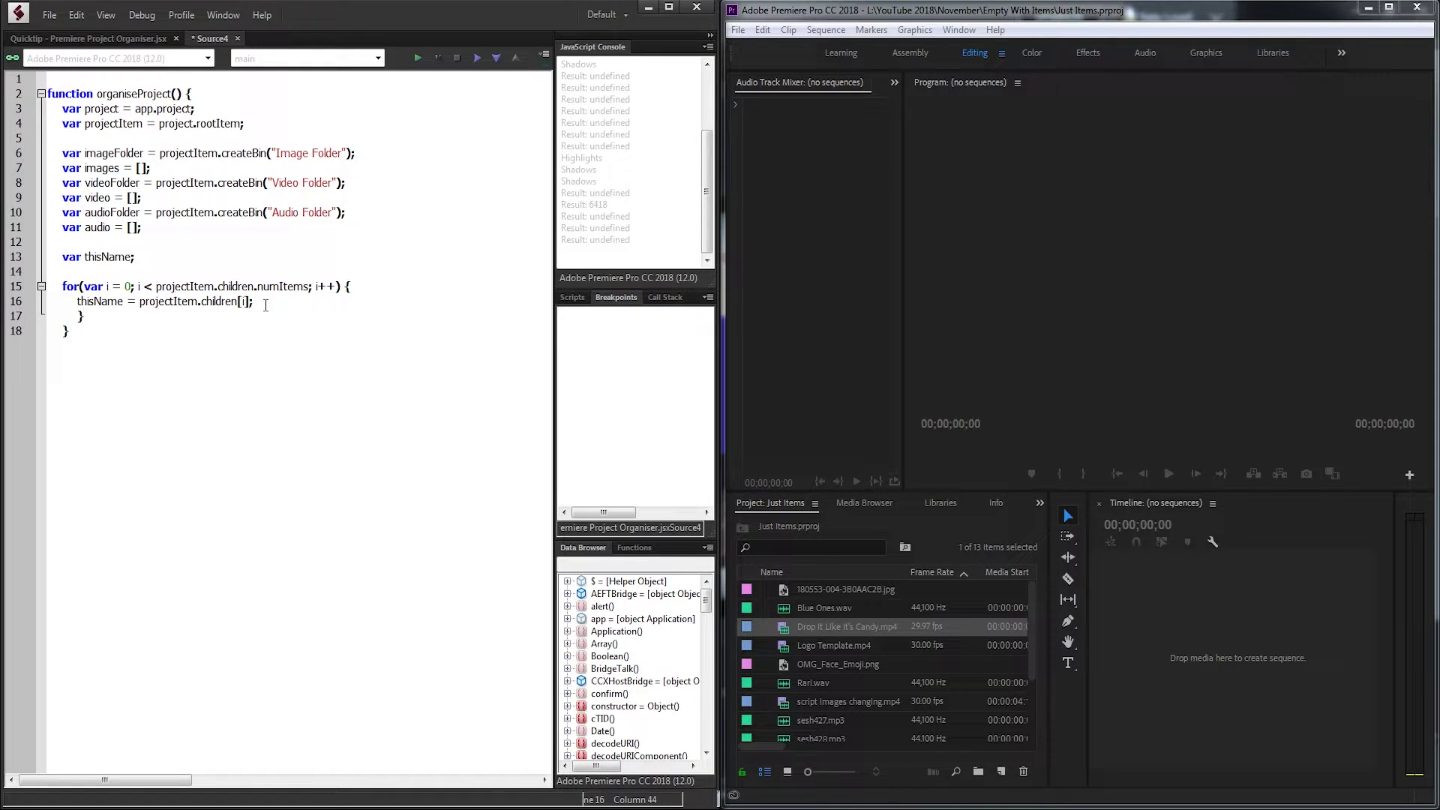
key(Return)
key(Return)
text(// )
text(images)
Add the // images comment and an if block containing images.push().
key(Return)
text(if() )
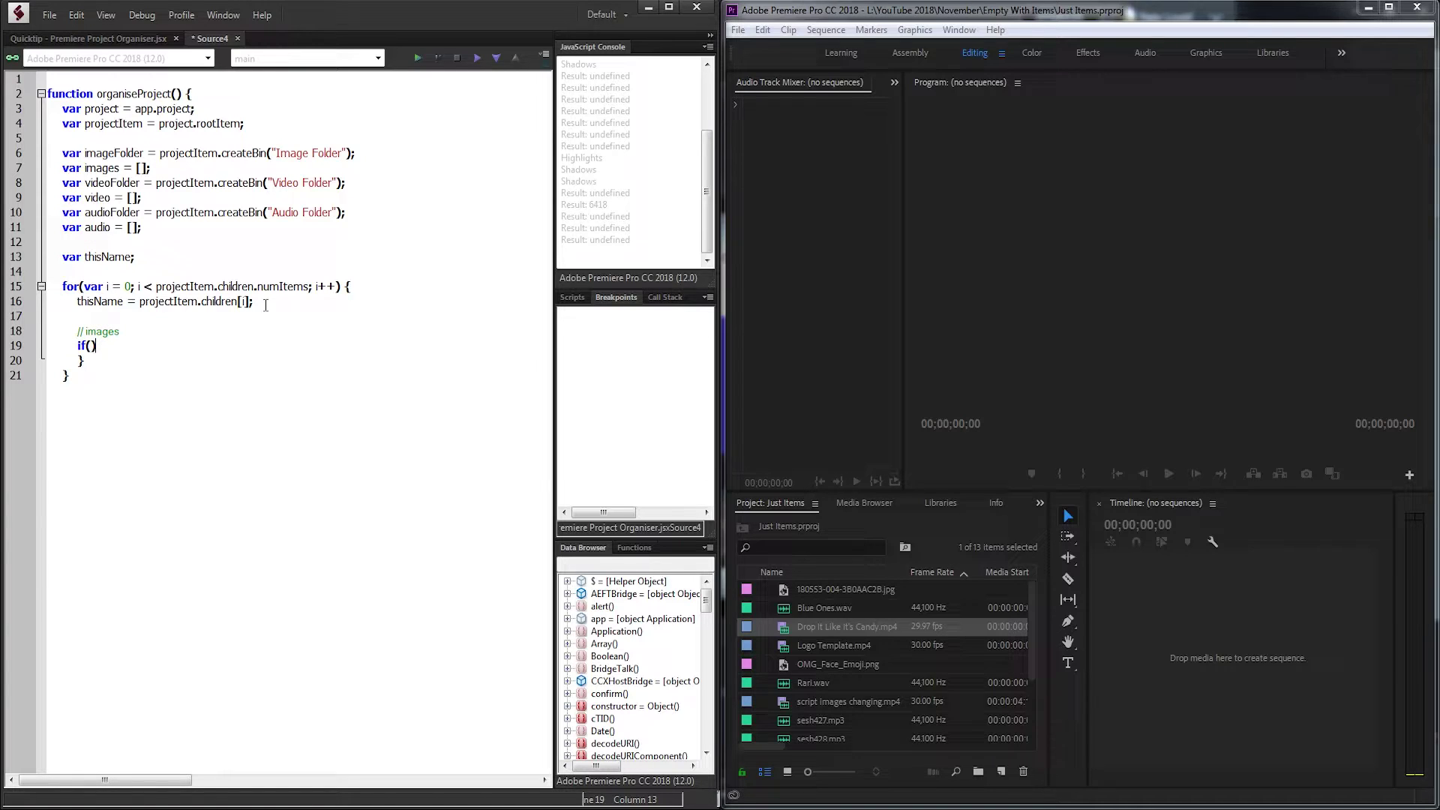
text({)
key(Return)
text(images)
text(.push)
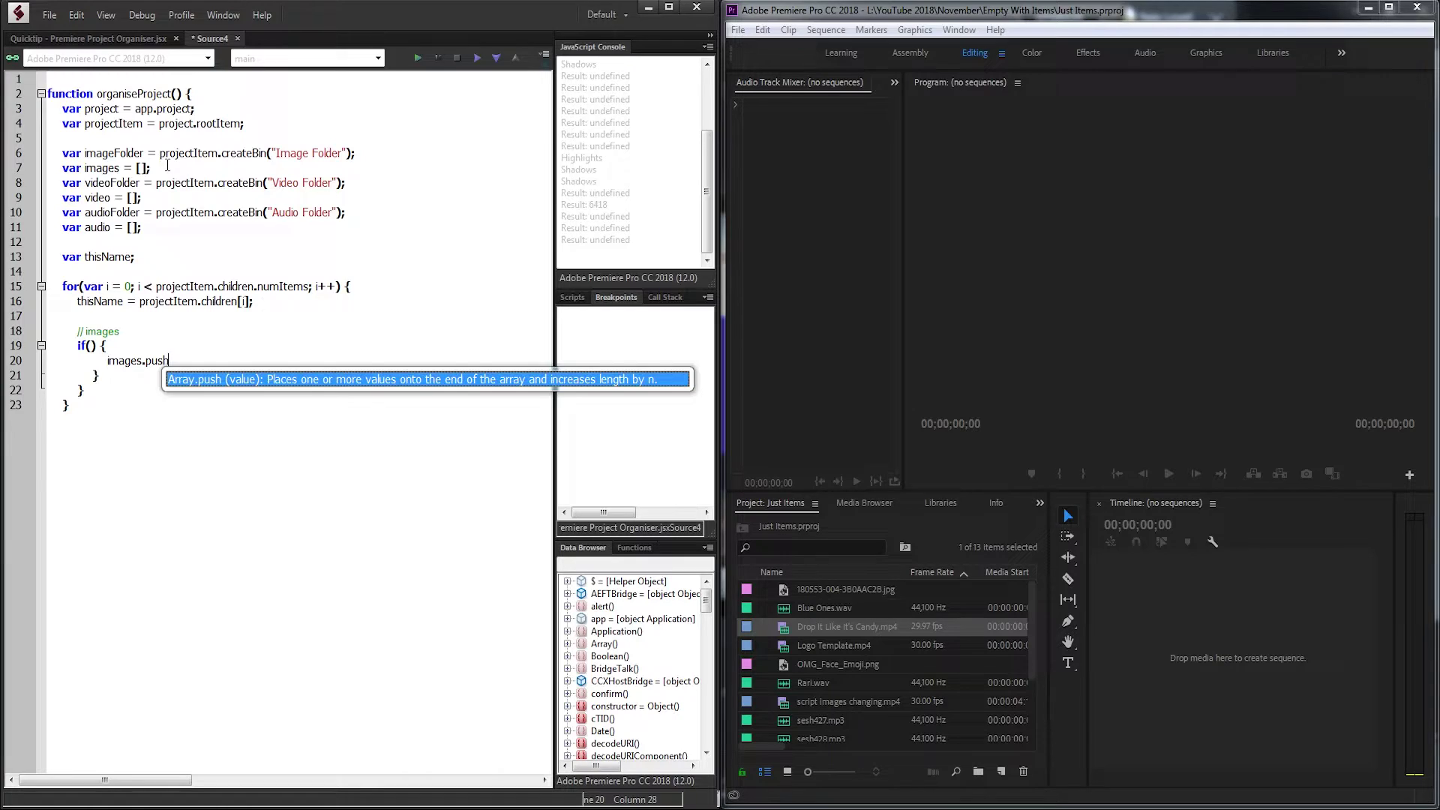
drag(151, 168, 79, 168)
click(201, 358)
text(())
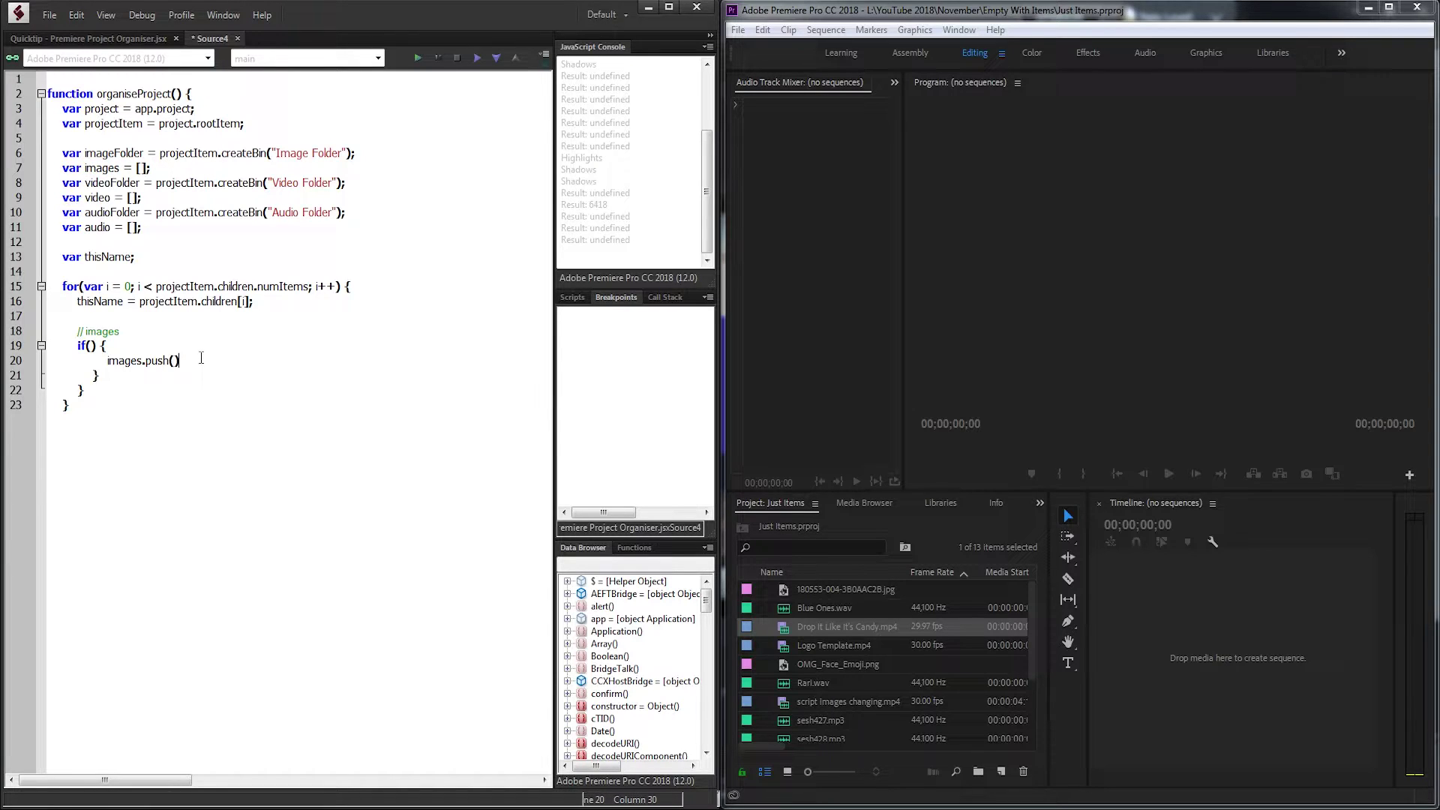
text(;)
key(Left)
key(Left)
Paste projectItem.children[i] from line 16 into images.push().
click(842, 595)
double_click(883, 592)
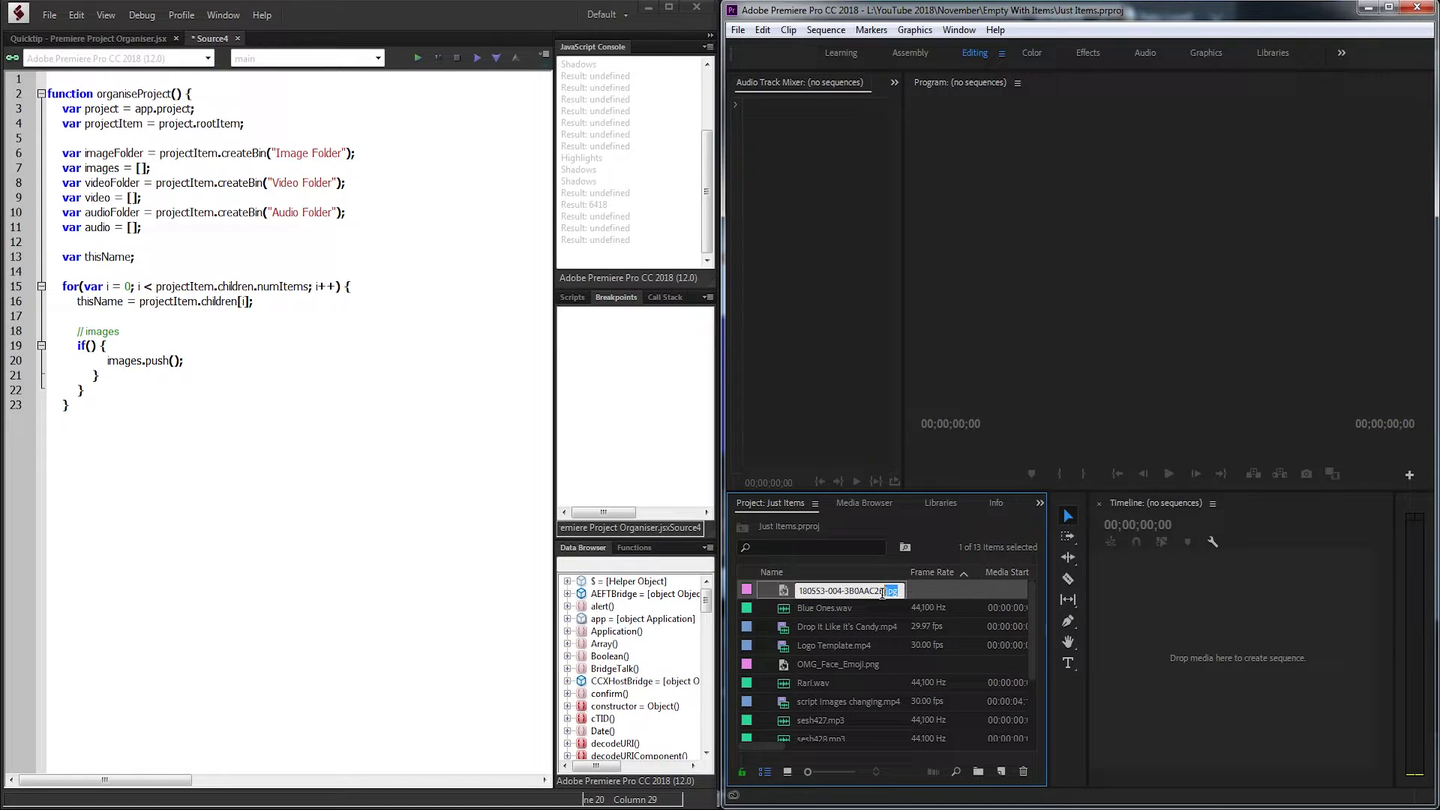
key(shift+Left)
key(shift+Left)
click(102, 169)
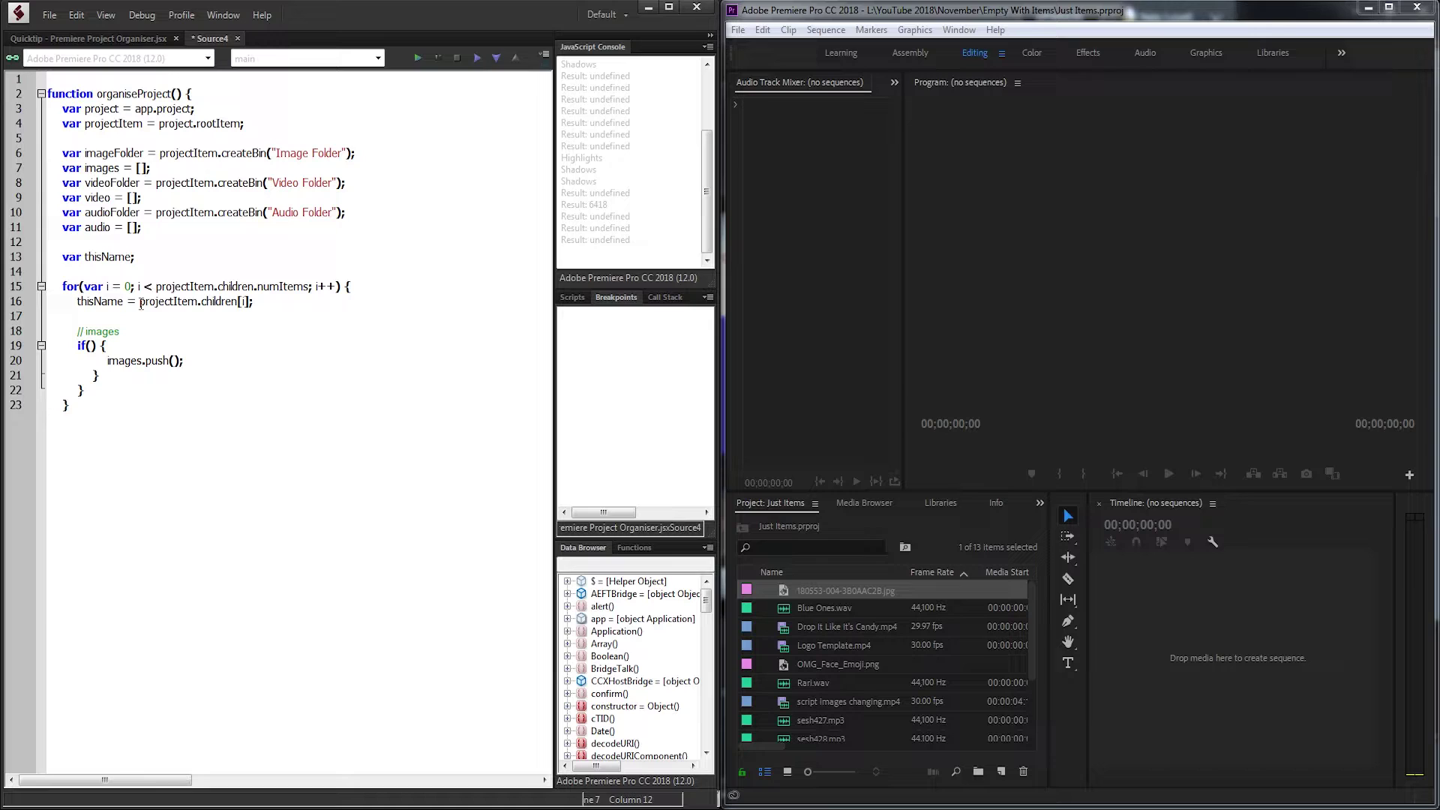
drag(140, 301, 250, 301)
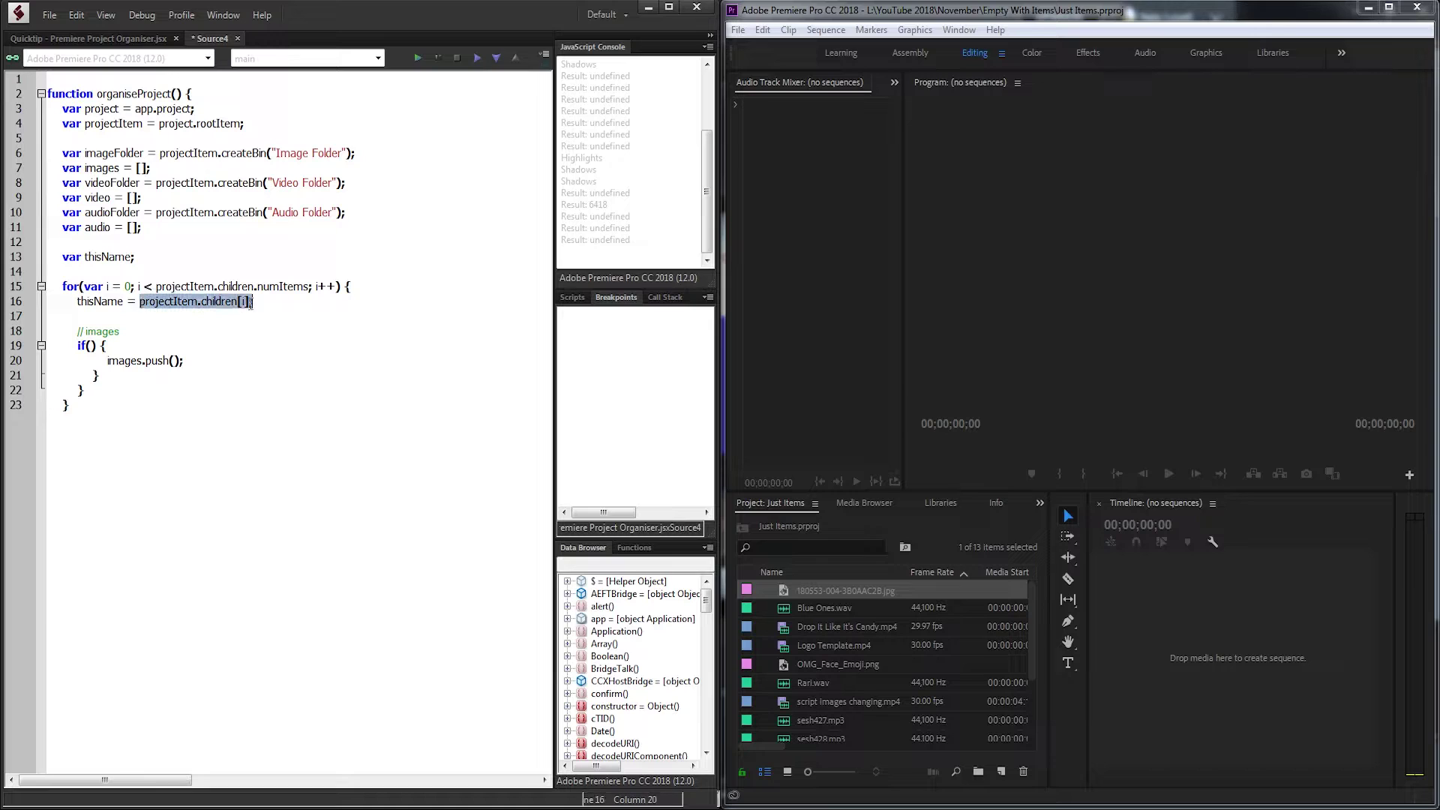
click(177, 360)
text(projectItem.children[i])
drag(108, 360, 292, 360)
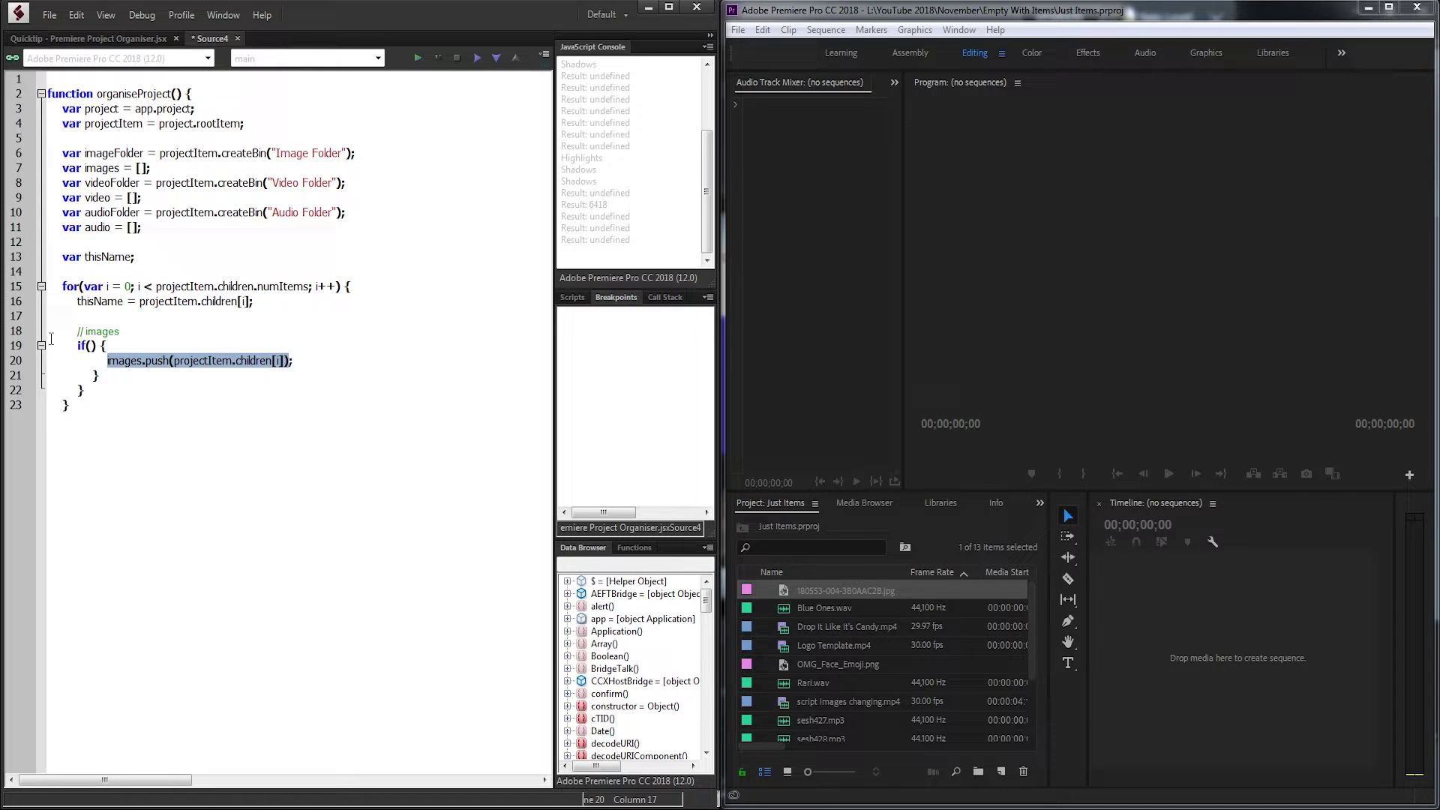
Write the if condition testing whether thisName's lowercased extension equals "jpg".
click(90, 338)
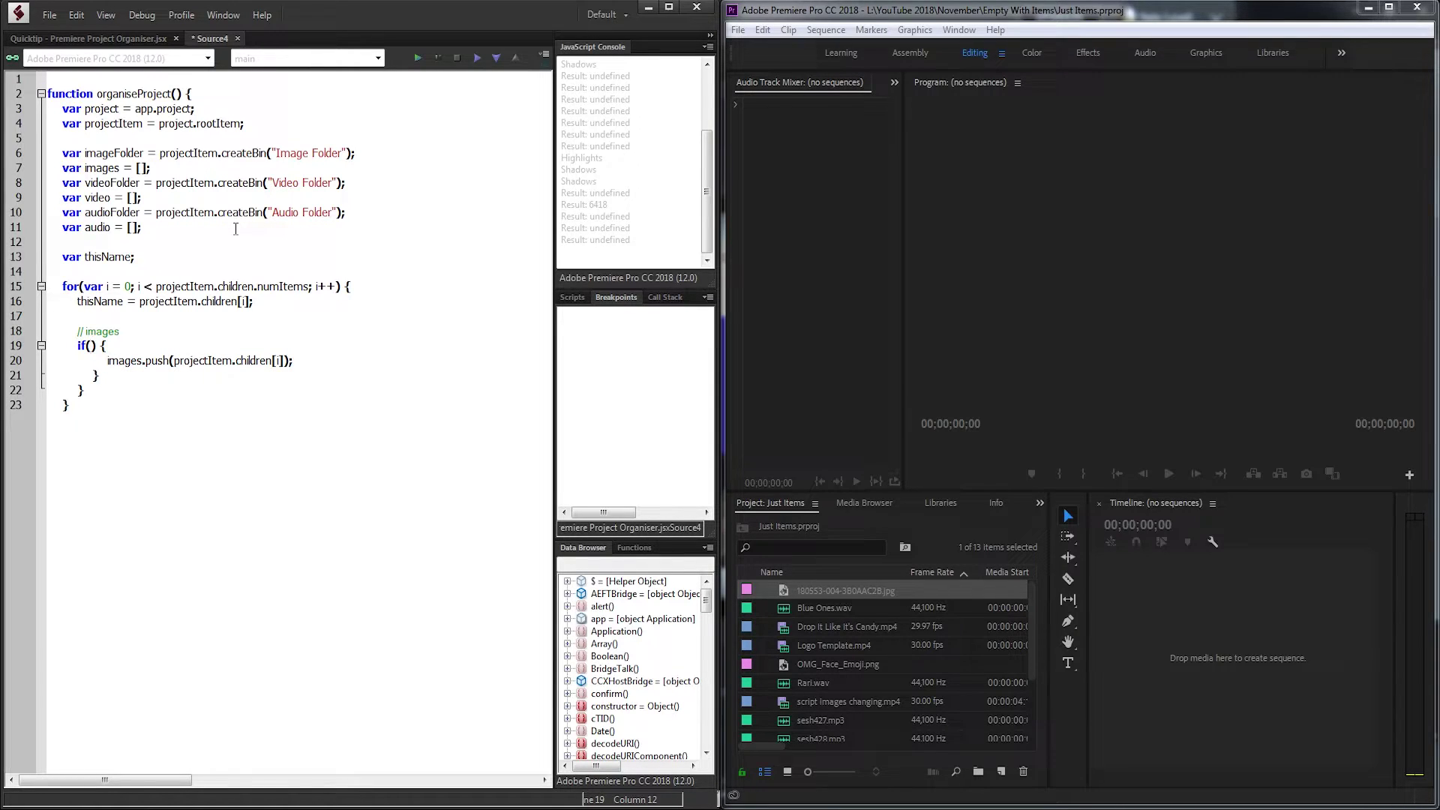
text(this)
text(Name.substri)
text(ng())
click(850, 608)
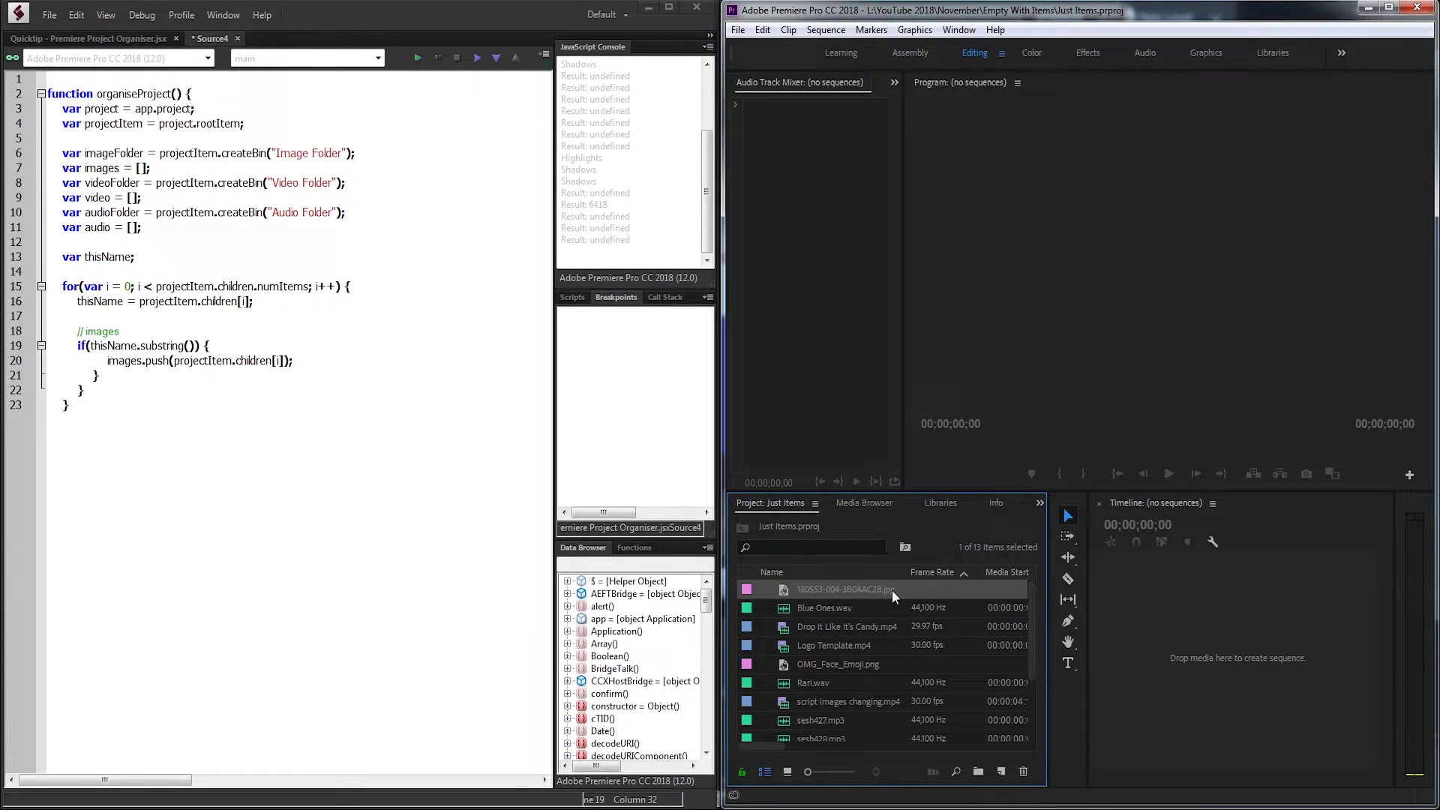
drag(857, 610, 840, 609)
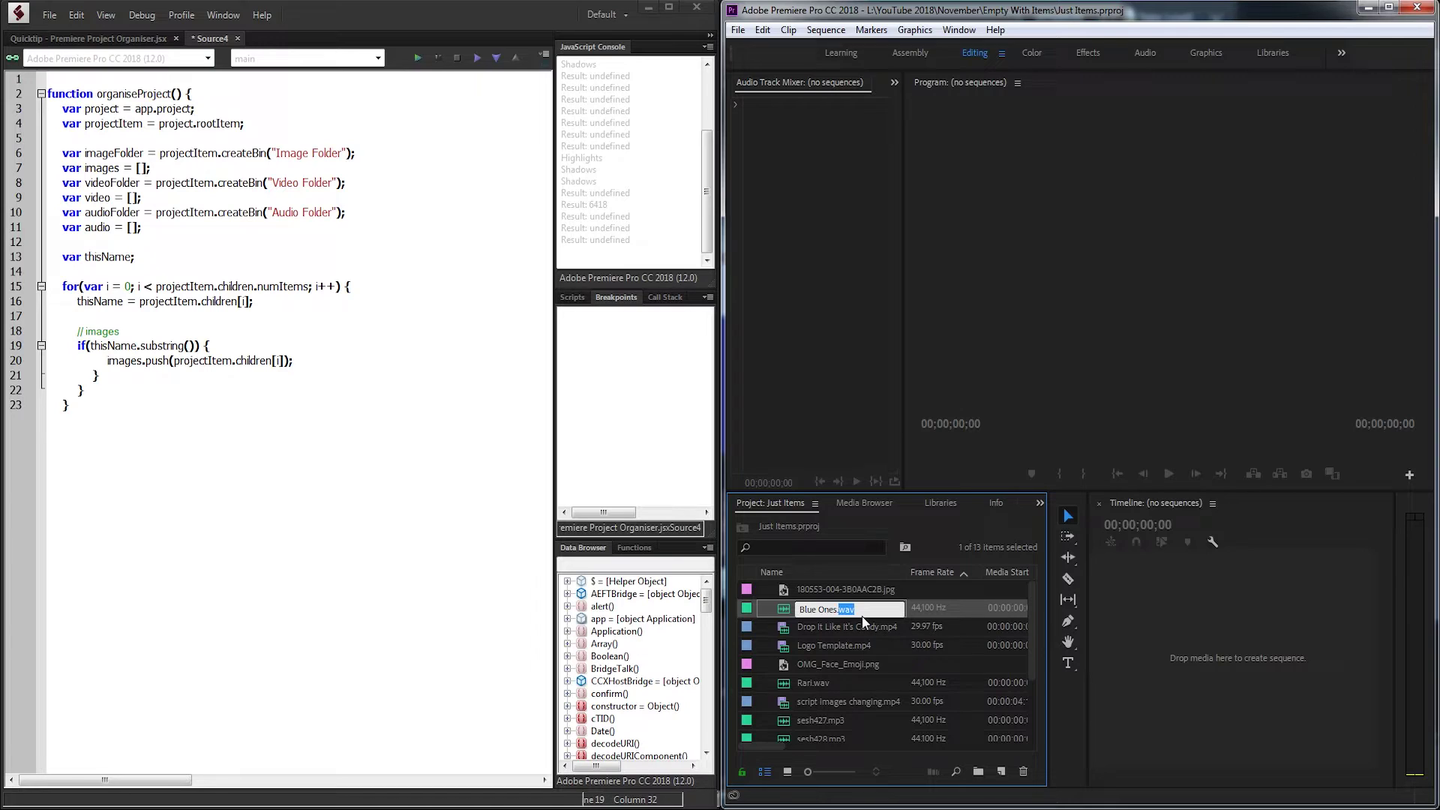
click(188, 345)
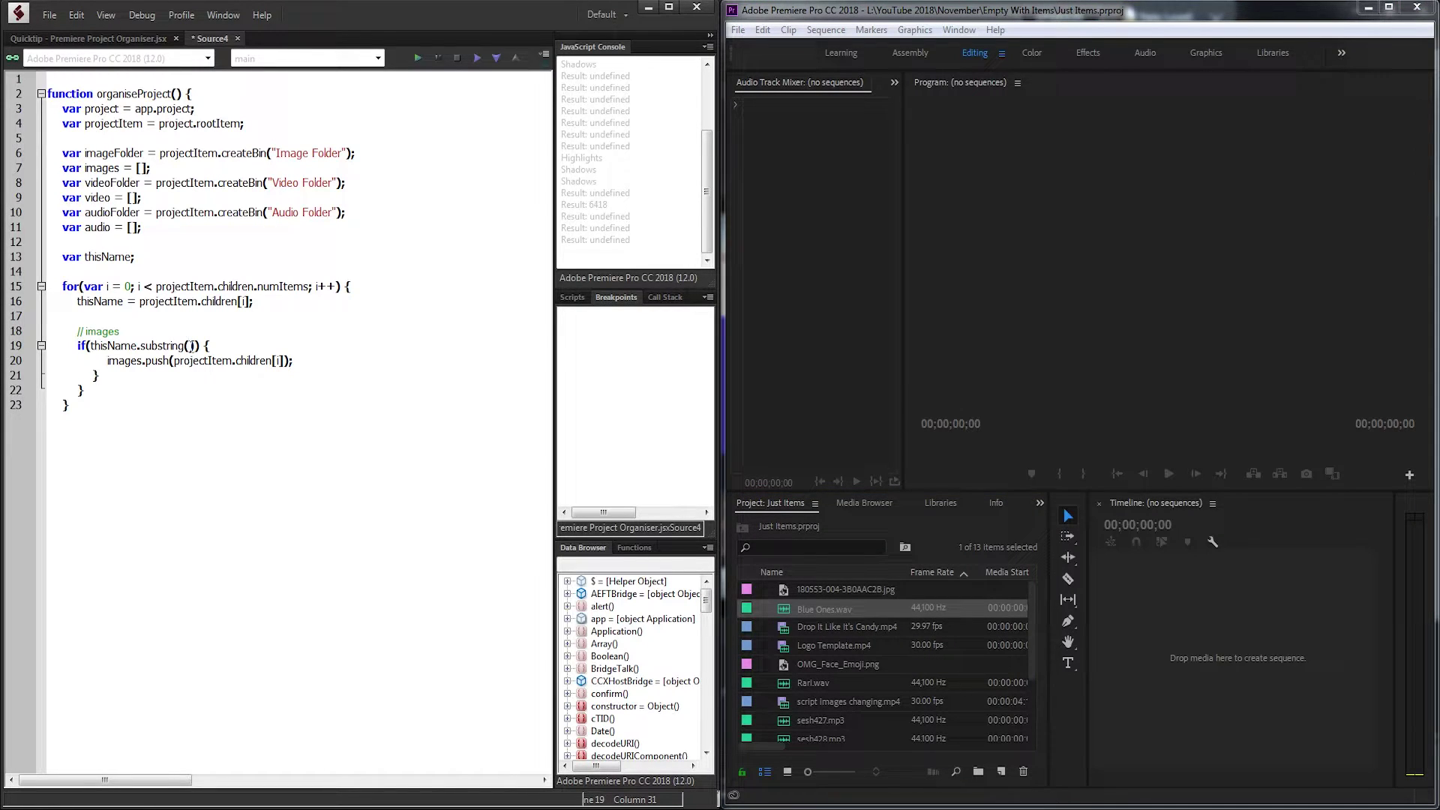
text(thisName.length)
text(-3, )
text(thisName.length)
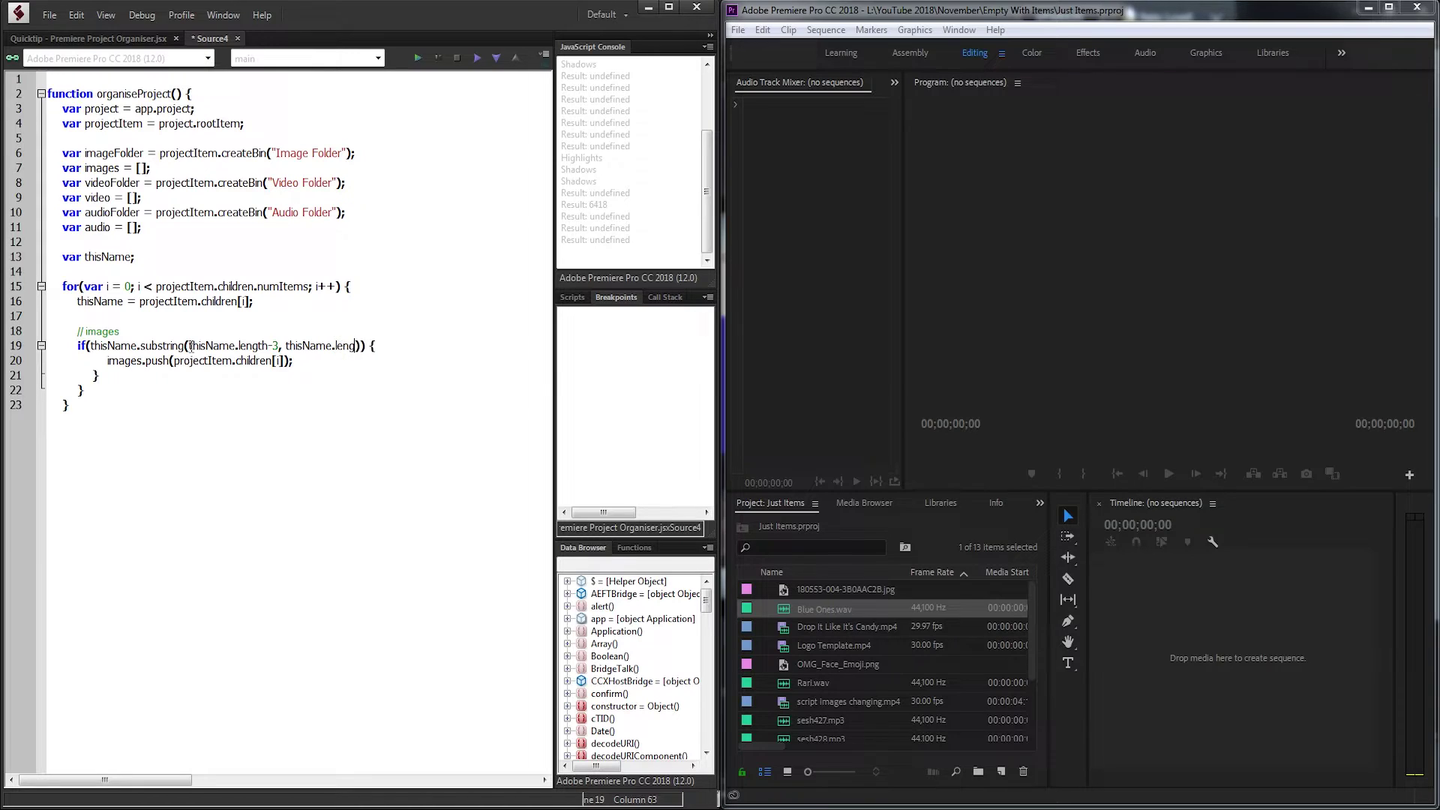
click(826, 598)
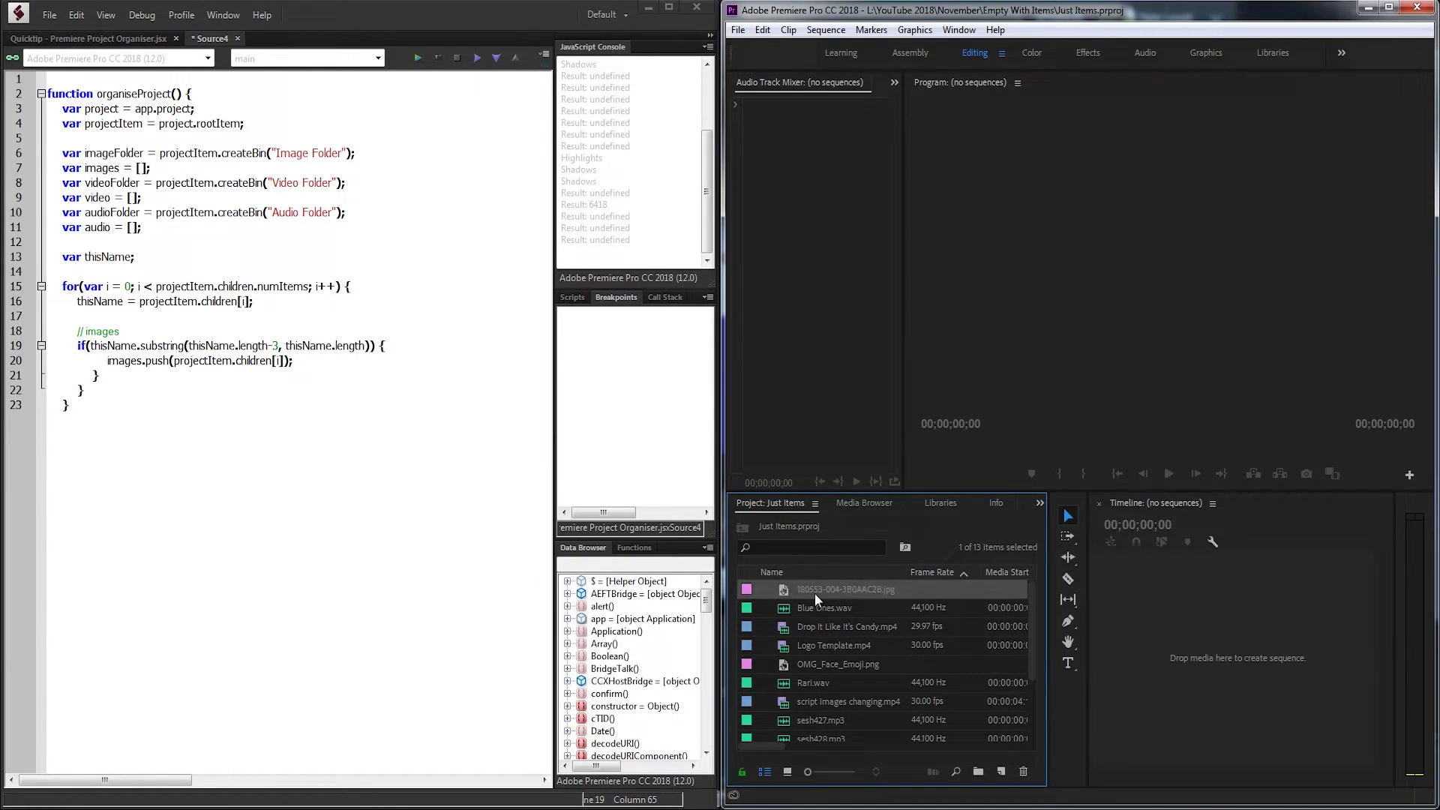
click(830, 589)
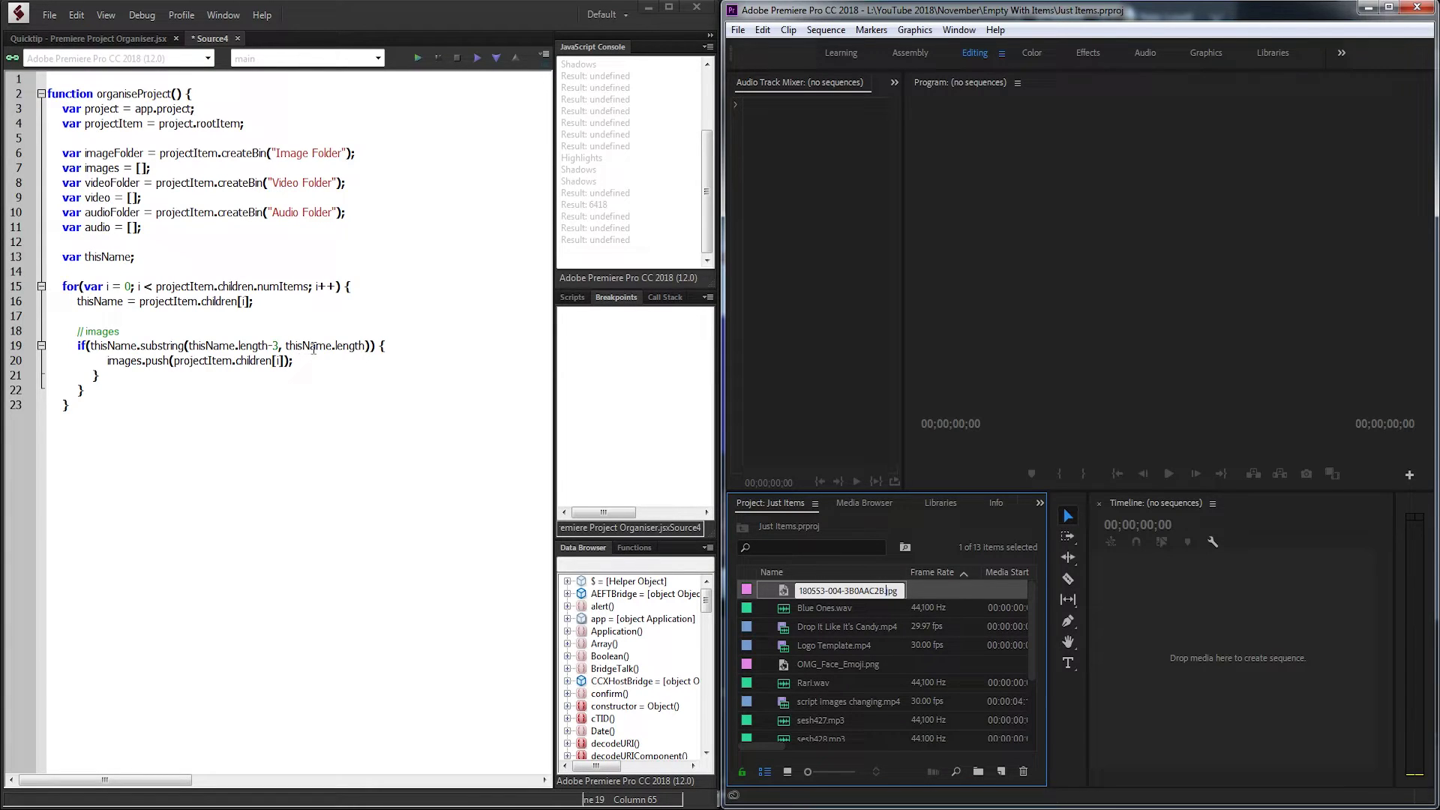
drag(886, 591, 901, 591)
click(371, 348)
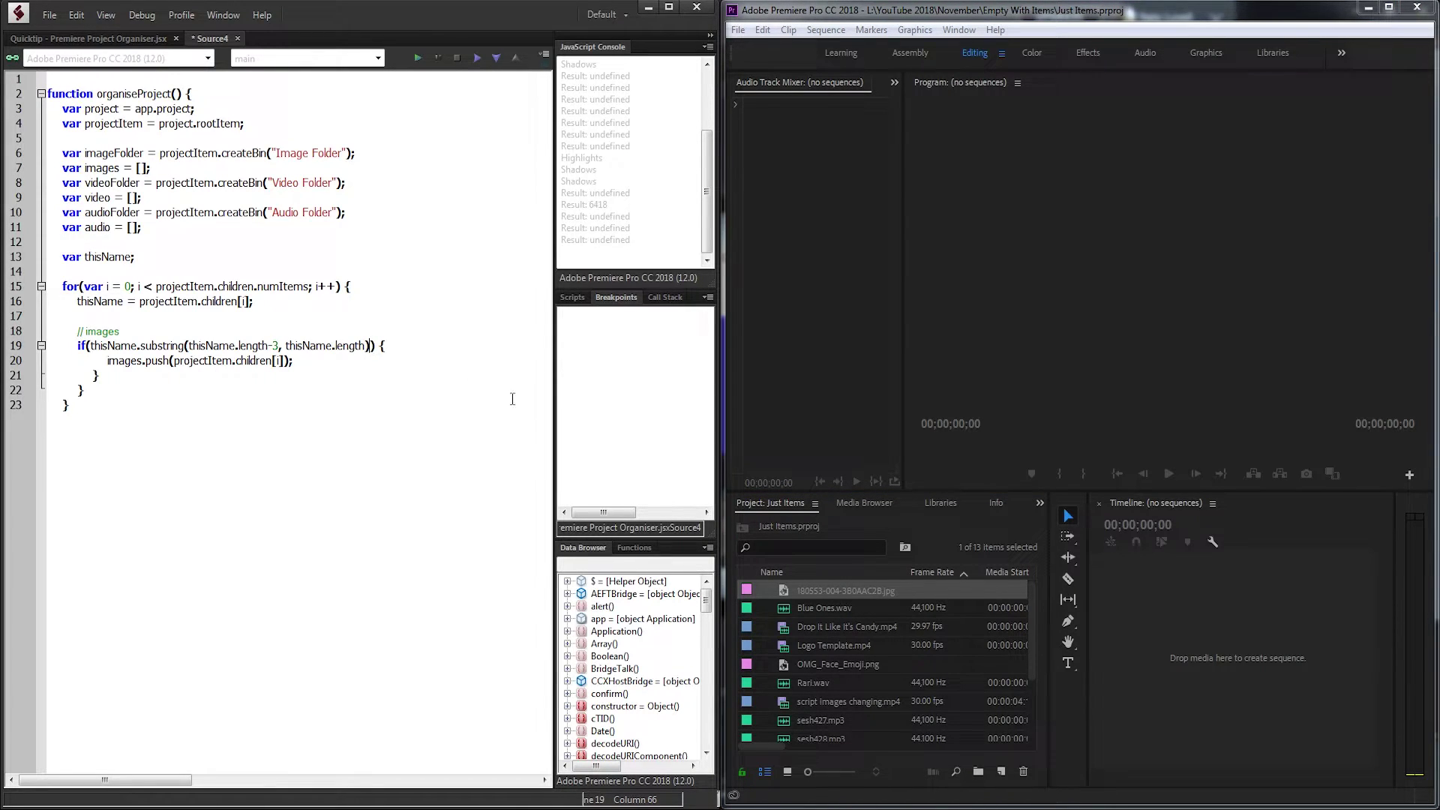
click(893, 587)
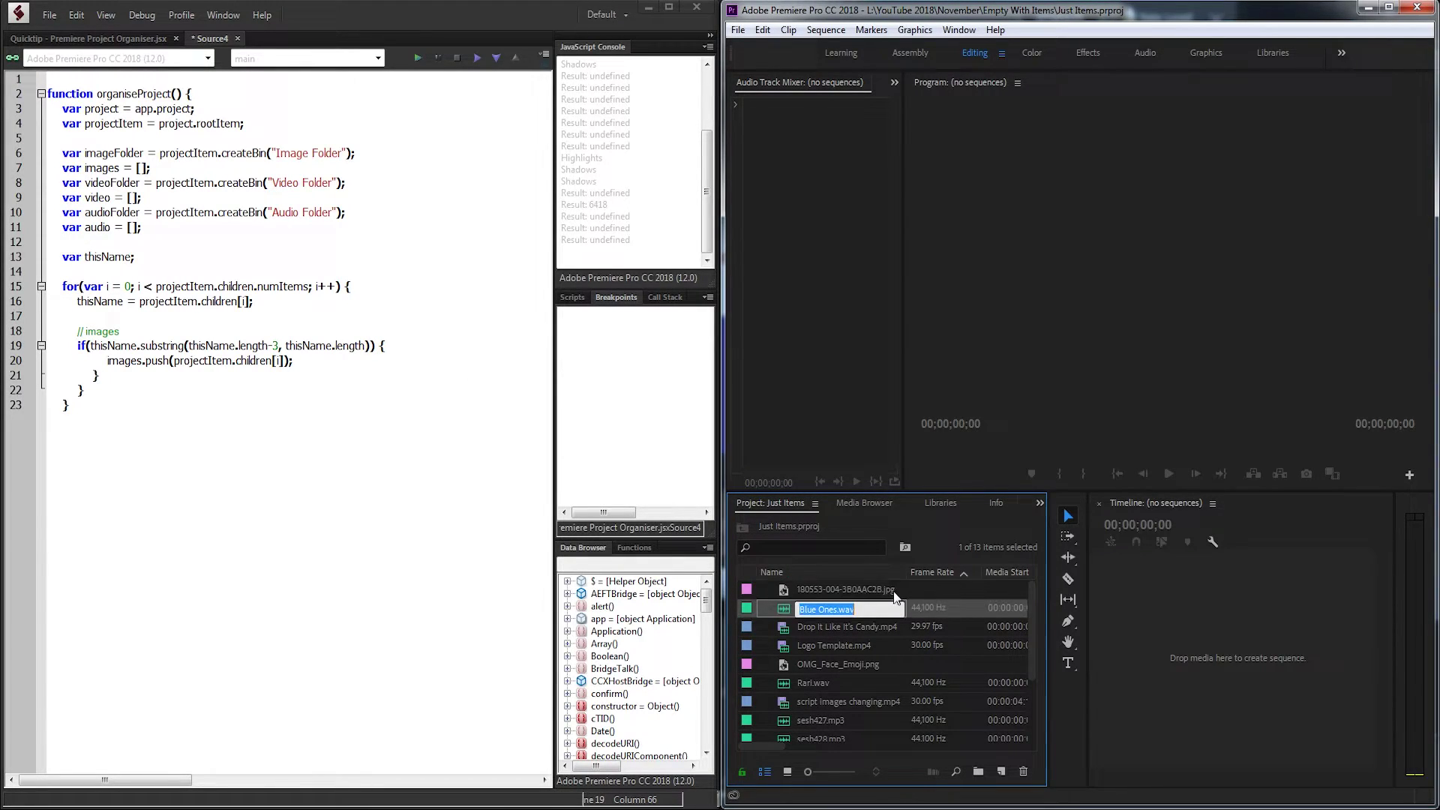
click(371, 348)
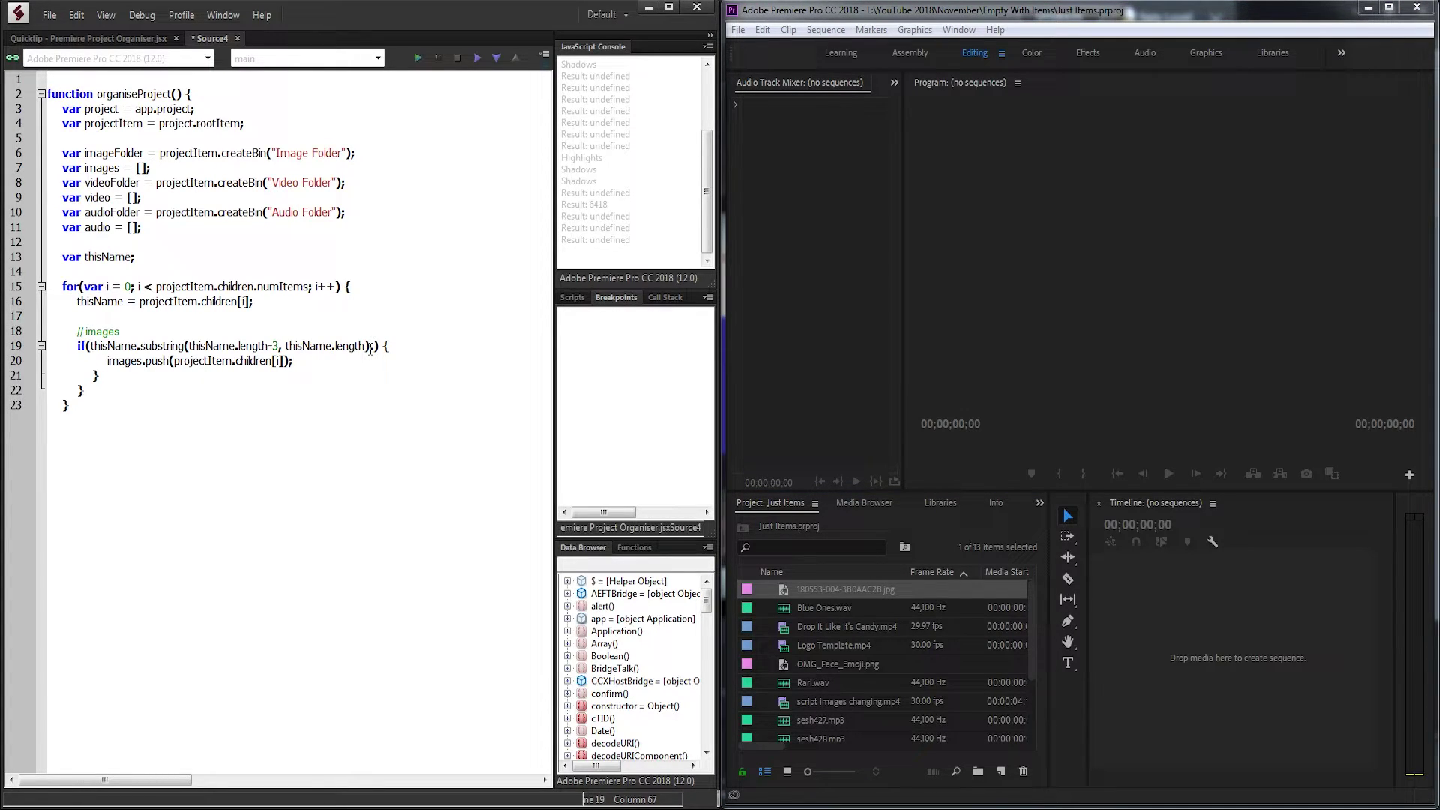
text(thisName.length).toLowerCase())
text( == ")
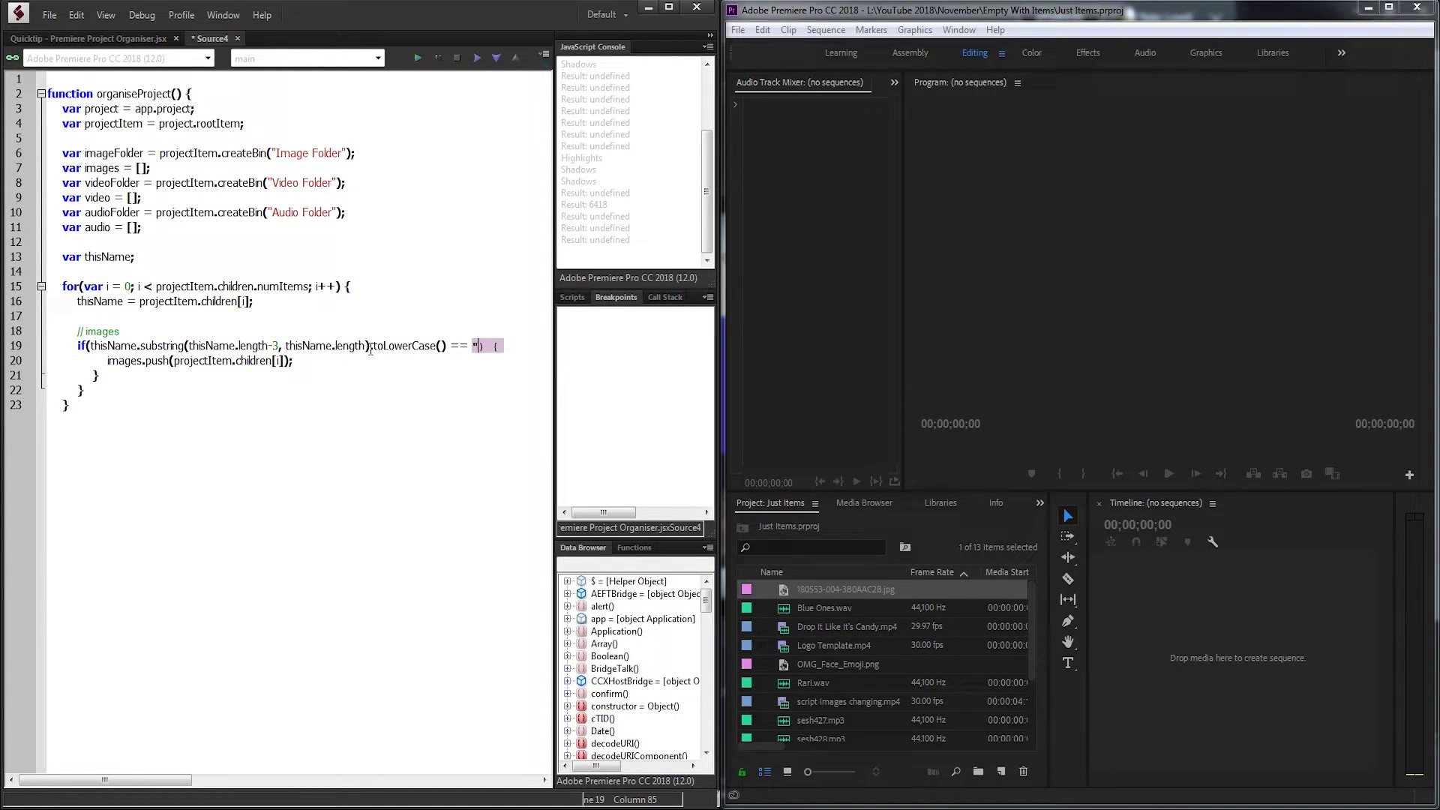
text(jpg")
Add an OR'd copy of the condition for "png" and turn on Word Wrap.
drag(90, 346, 498, 348)
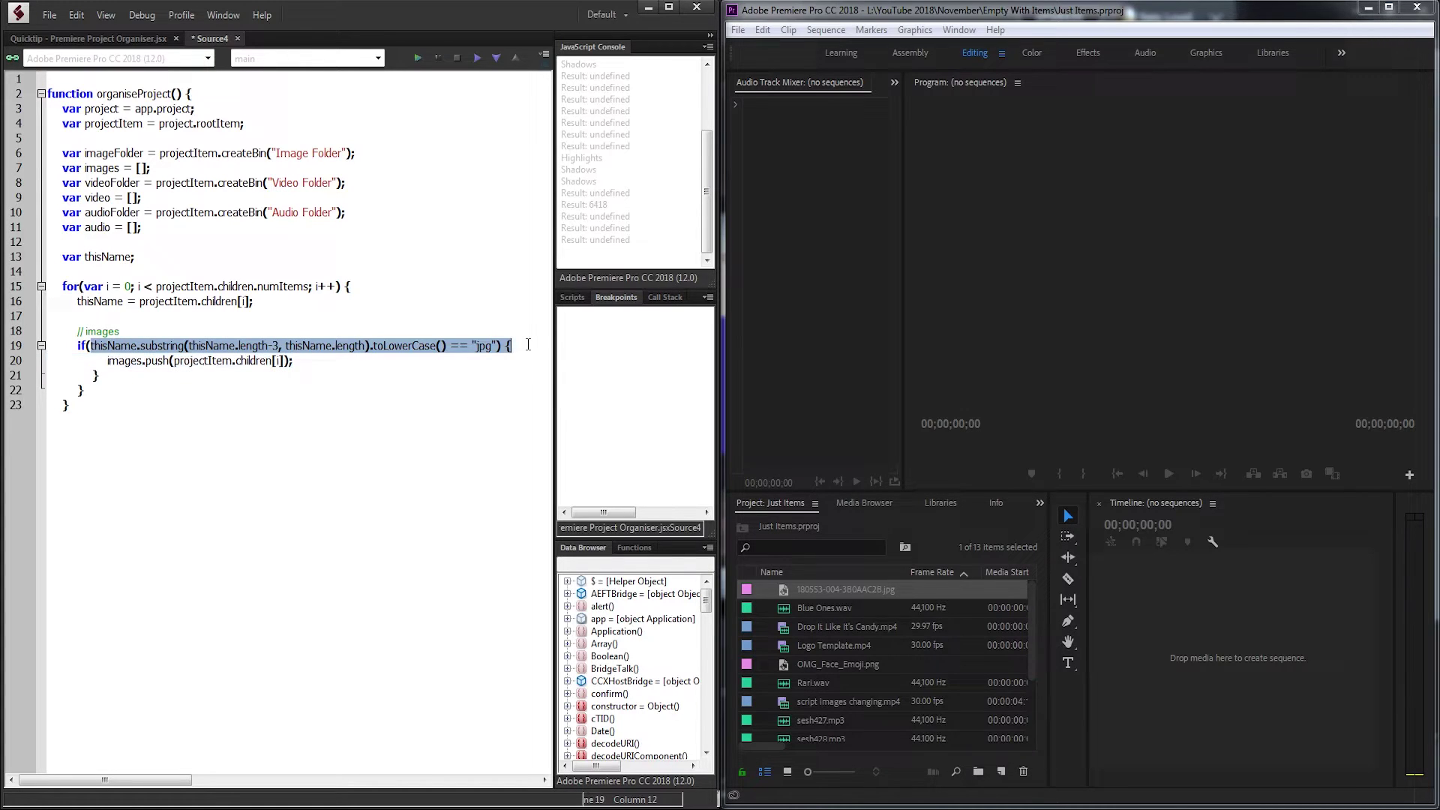
click(497, 346)
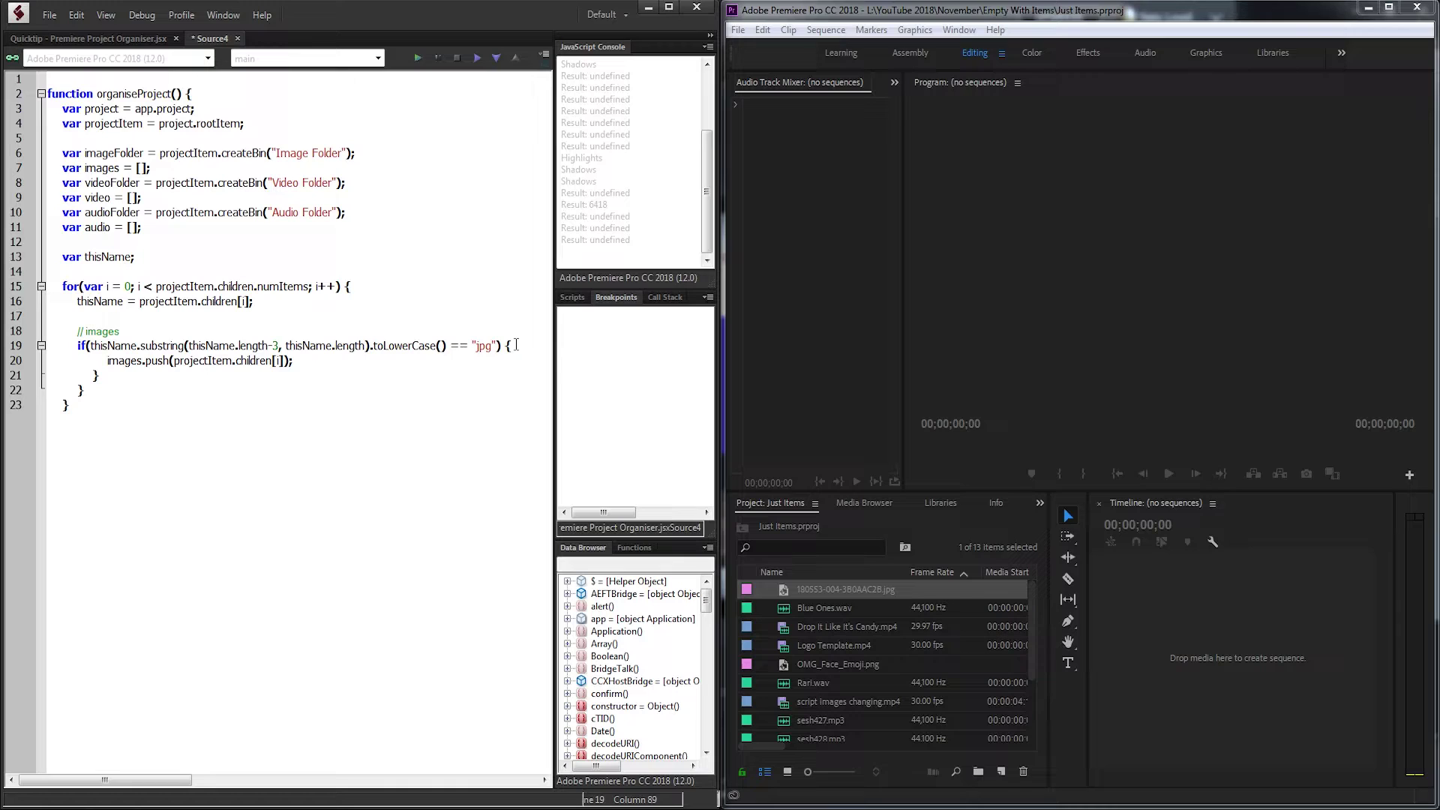
text(||)
key(ctrl+v)
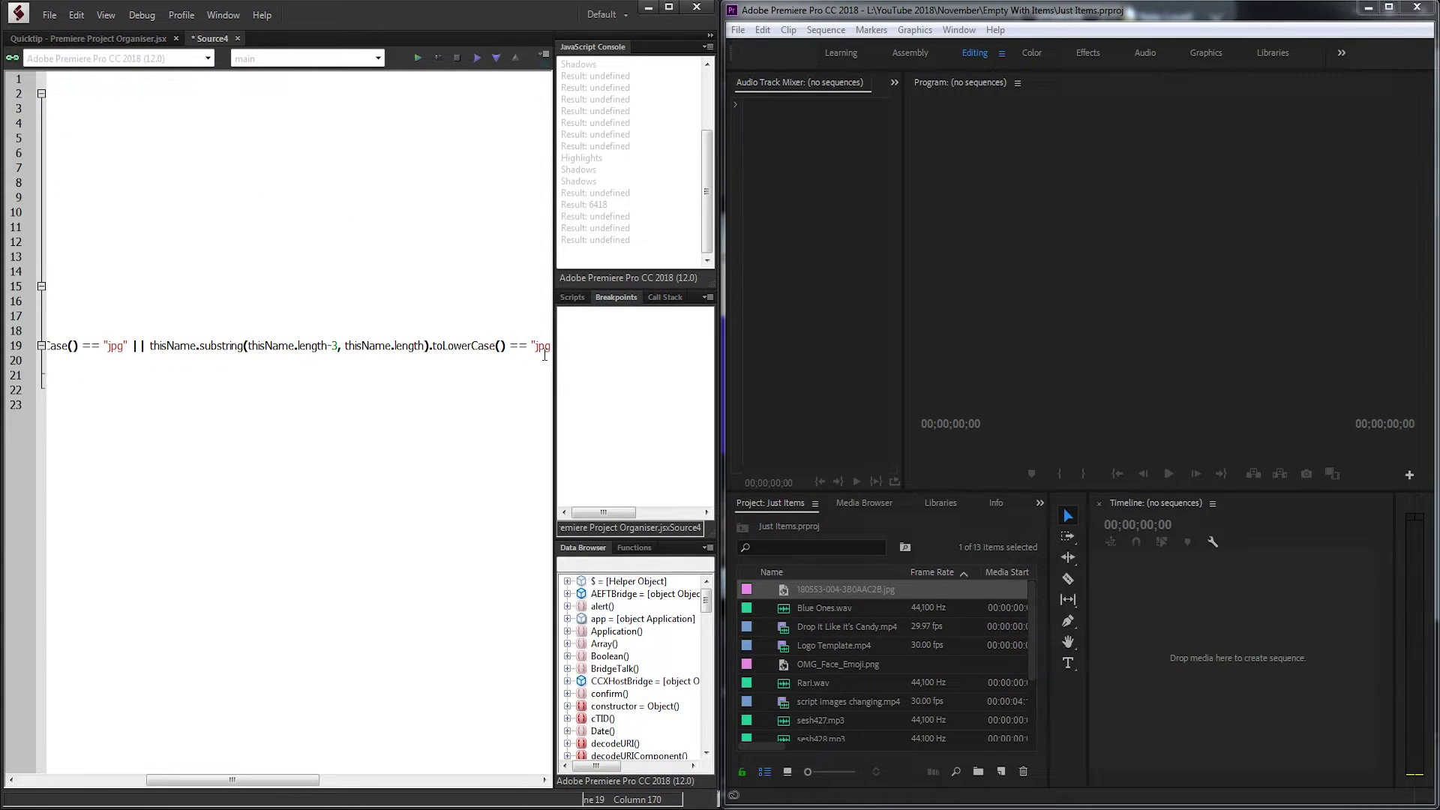
drag(545, 356, 533, 351)
text(png"))
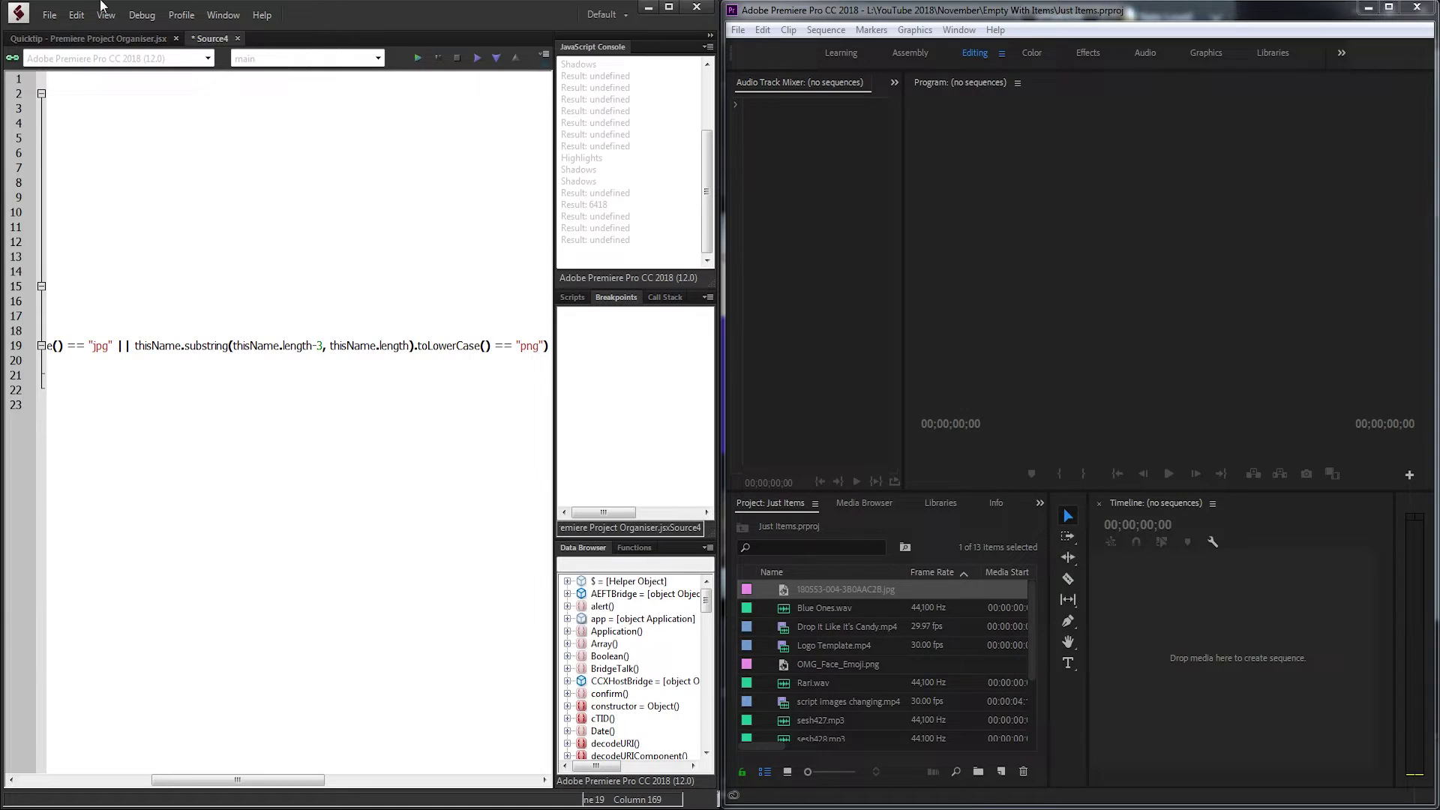
click(113, 14)
click(120, 34)
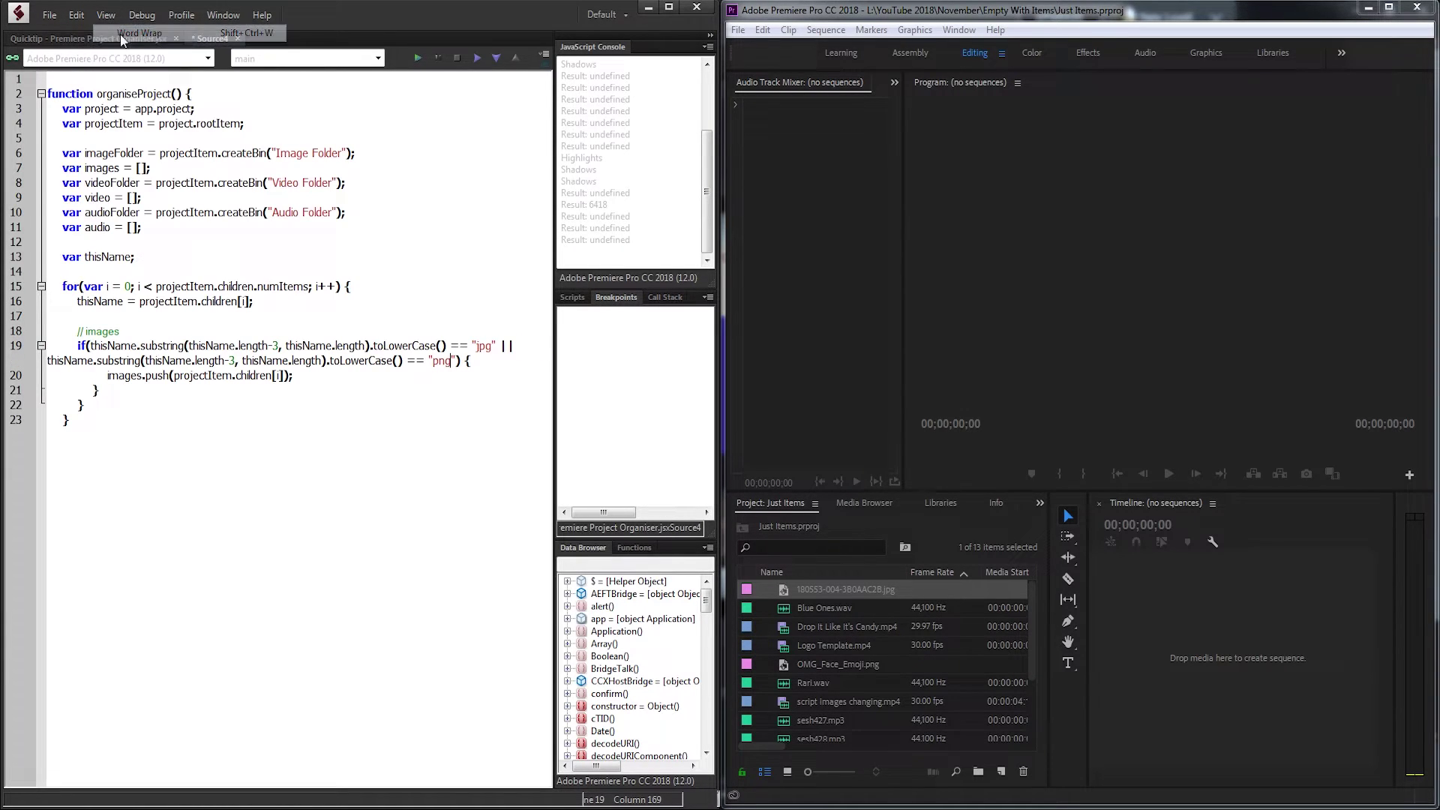
text(")
Add a third OR'd condition for "jpeg" using a length-4 offset.
click(475, 368)
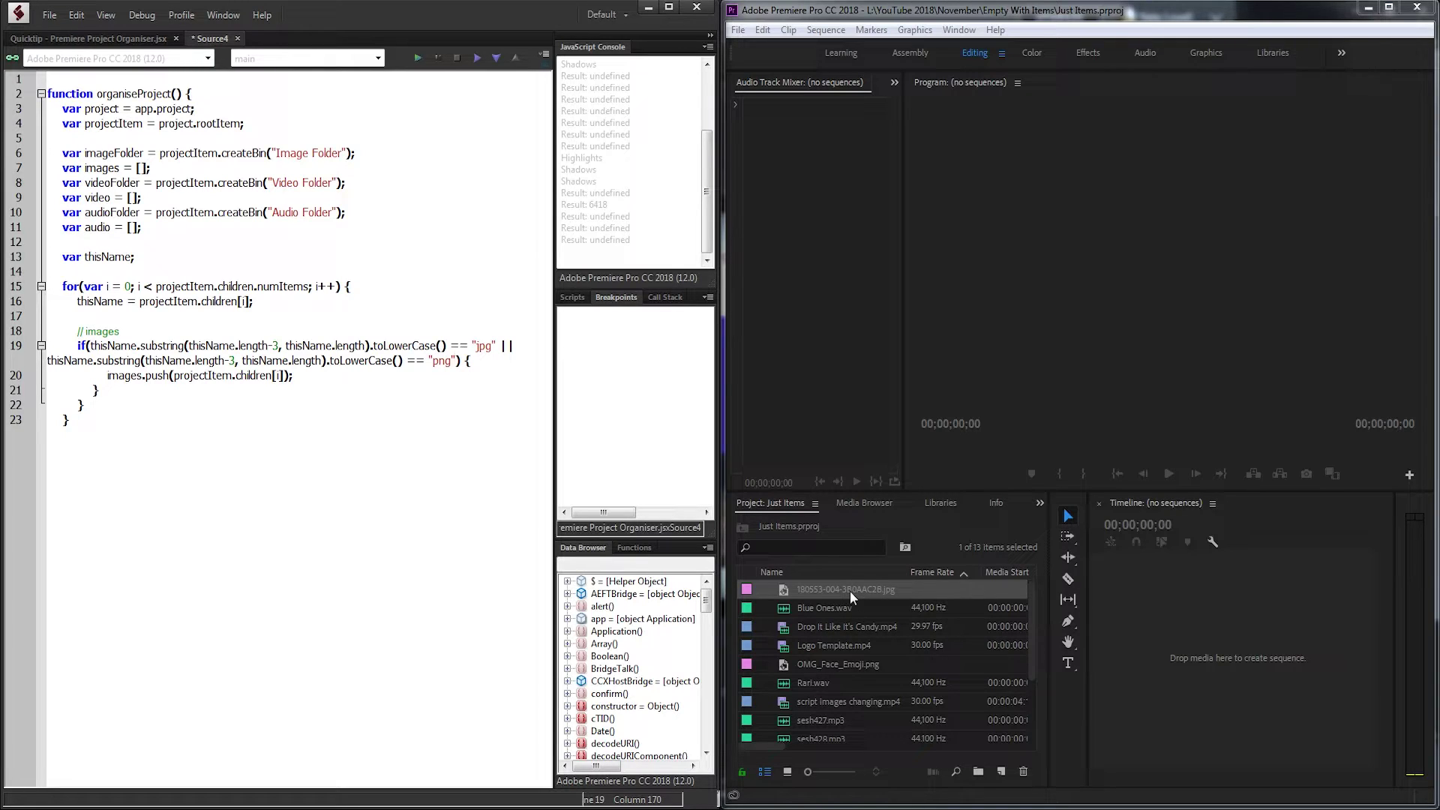
text(||)
text(thisName.substring(thisName.length-3, thisName.length).toLowerCase() == "jpg")
double_click(180, 377)
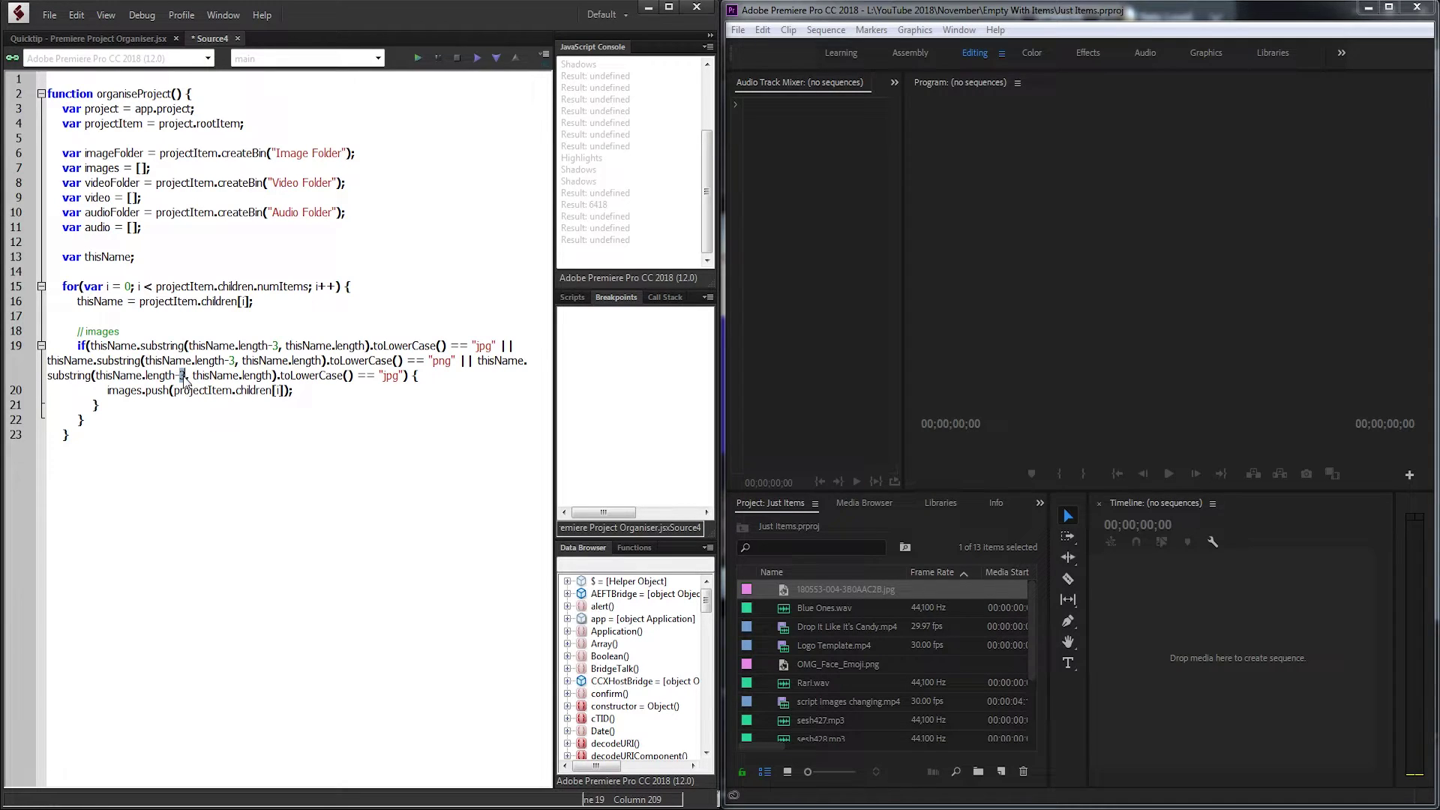
text(4)
click(396, 377)
text(e)
double_click(394, 377)
Duplicate the images if-block into three copies separated by blank lines.
drag(135, 410, 79, 356)
key(ctrl+c)
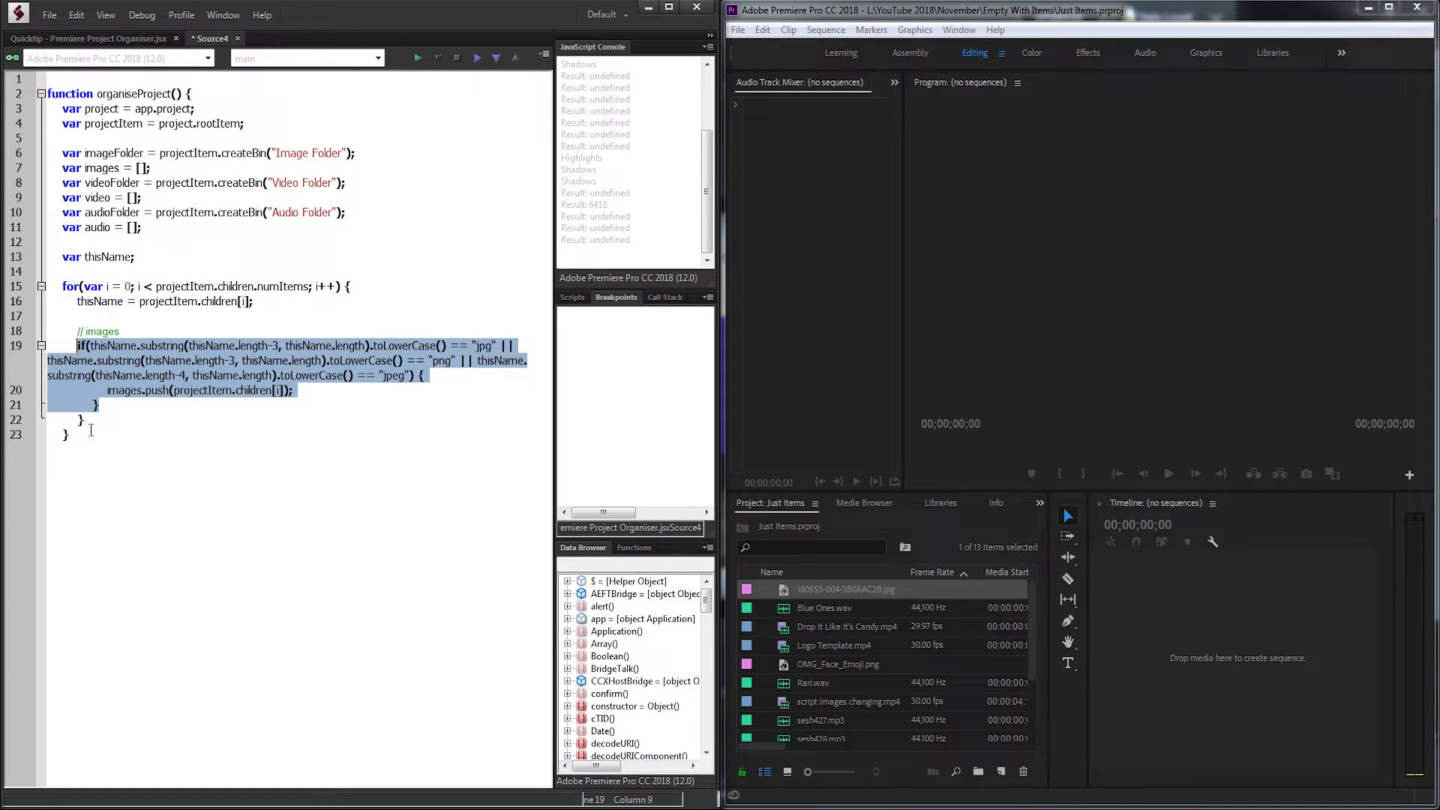
click(109, 405)
key(Return)
key(Return)
key(ctrl+v)
key(Return)
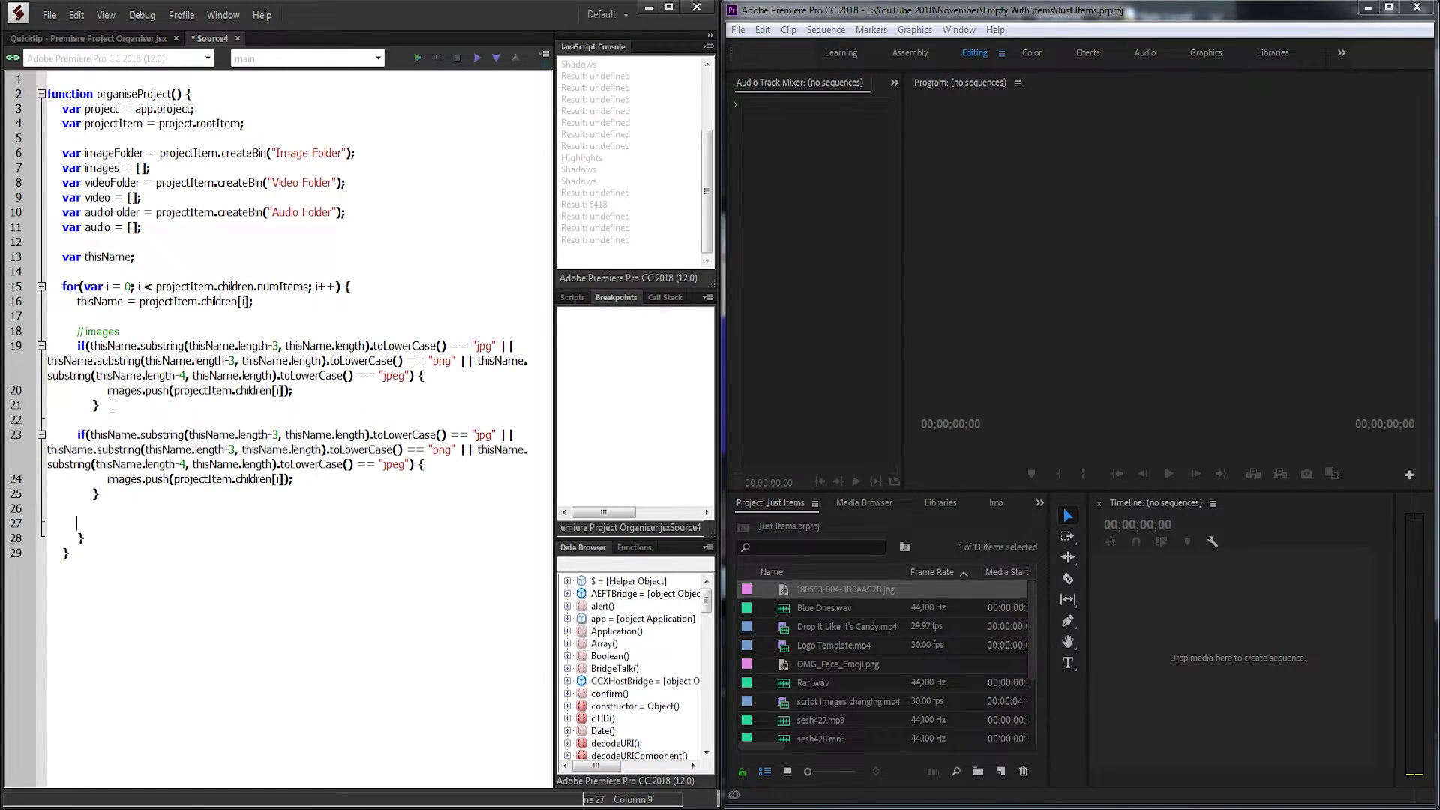
key(ctrl+v)
key(Return)
key(Return)
click(114, 424)
key(Return)
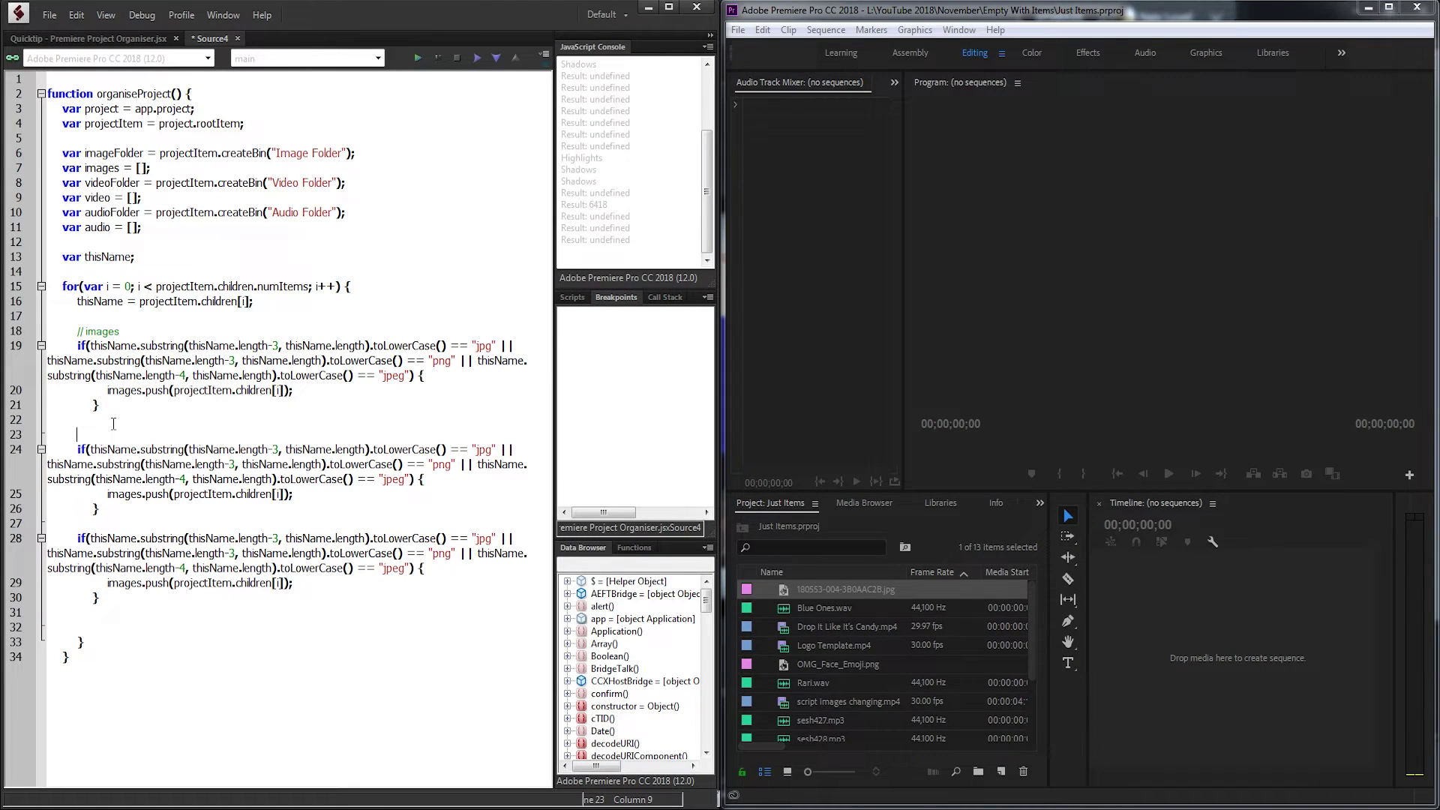
text(// video)
click(121, 525)
key(Return)
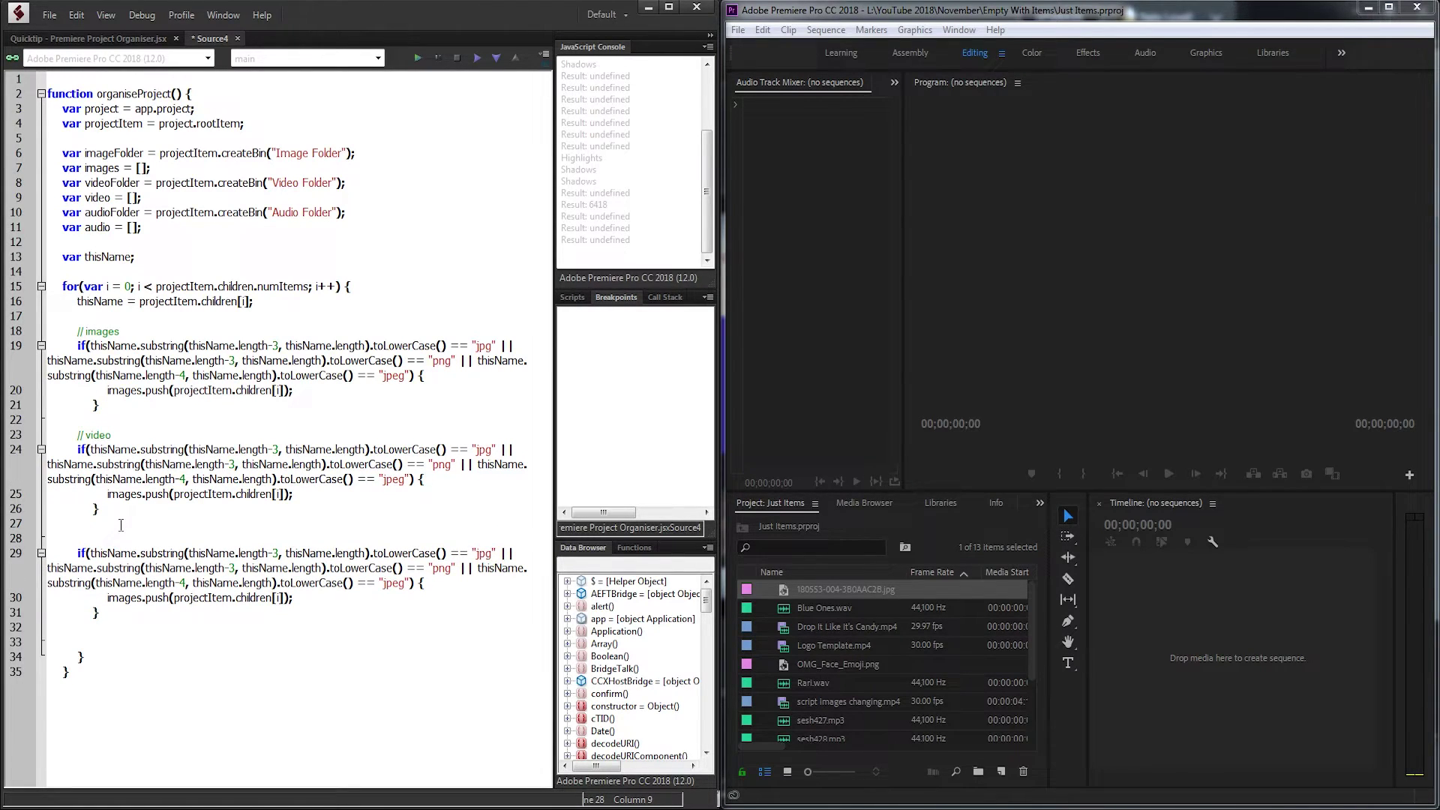
key(BackSpace)
text(// )
text(audio)
Change the copies' extensions to mp4, mov, avi for video and mp3, wav for audio.
drag(475, 449, 496, 449)
text(mp4)
drag(433, 463, 451, 463)
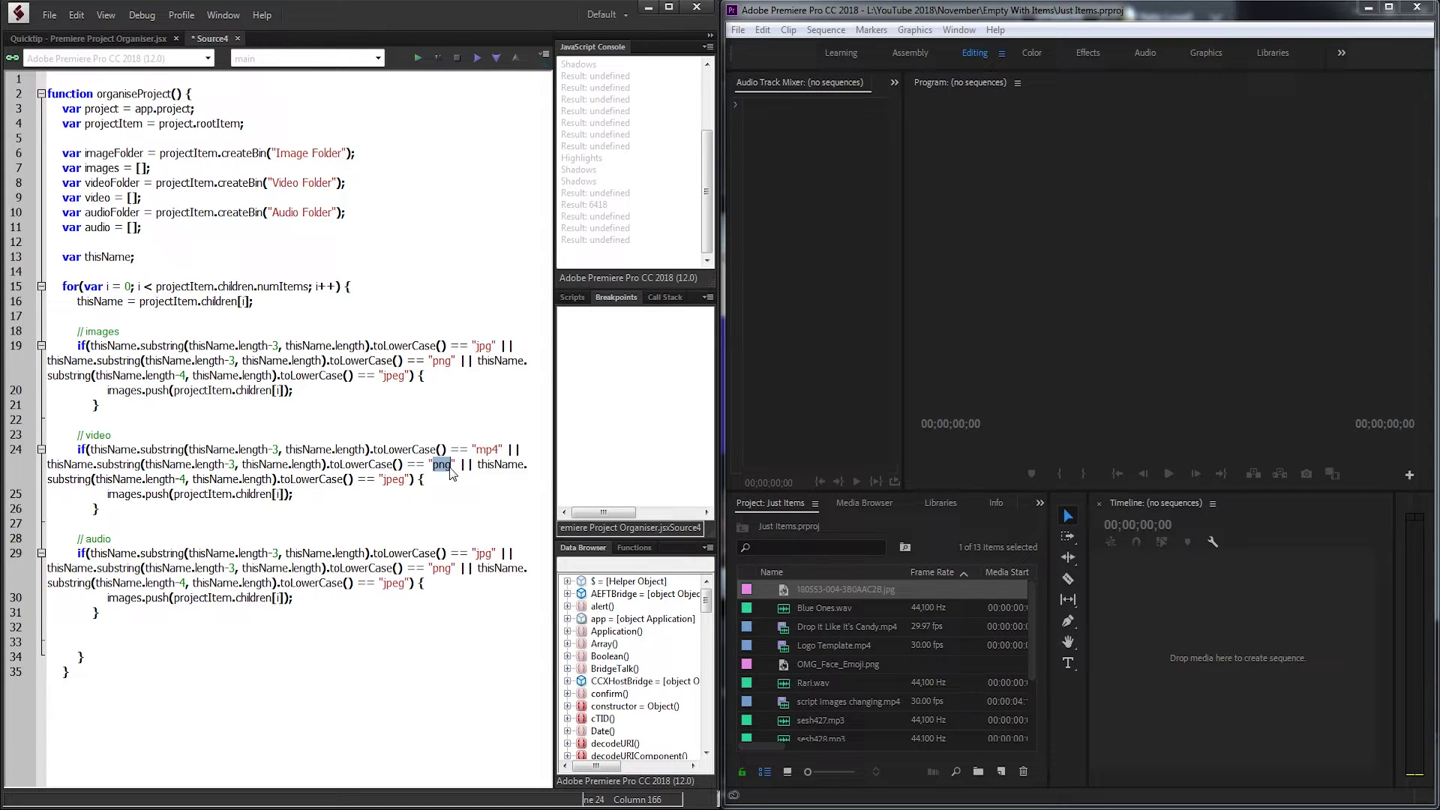
text(mov)
double_click(387, 480)
text(av)
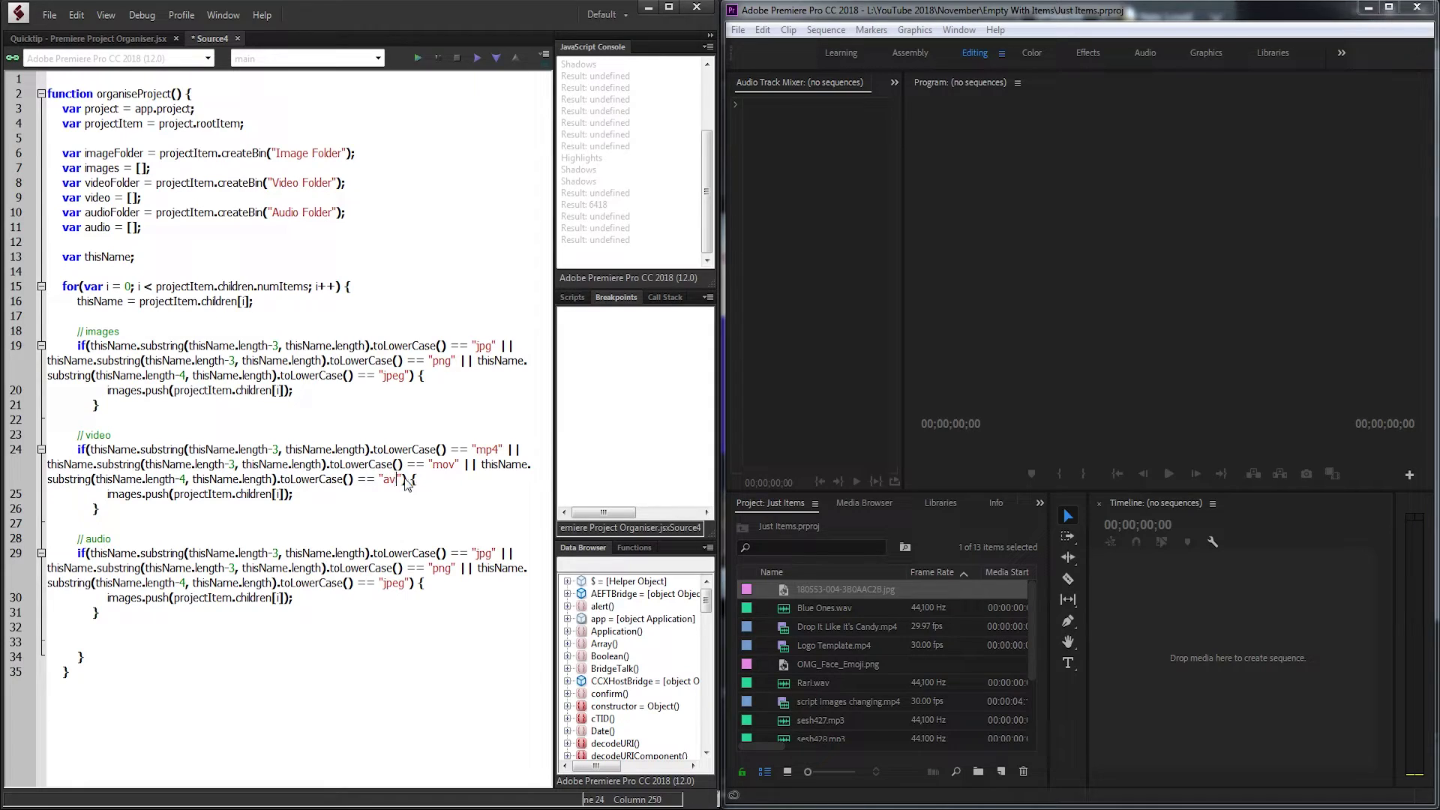
text(i)
key(Down)
key(Down)
key(Down)
drag(416, 584, 455, 568)
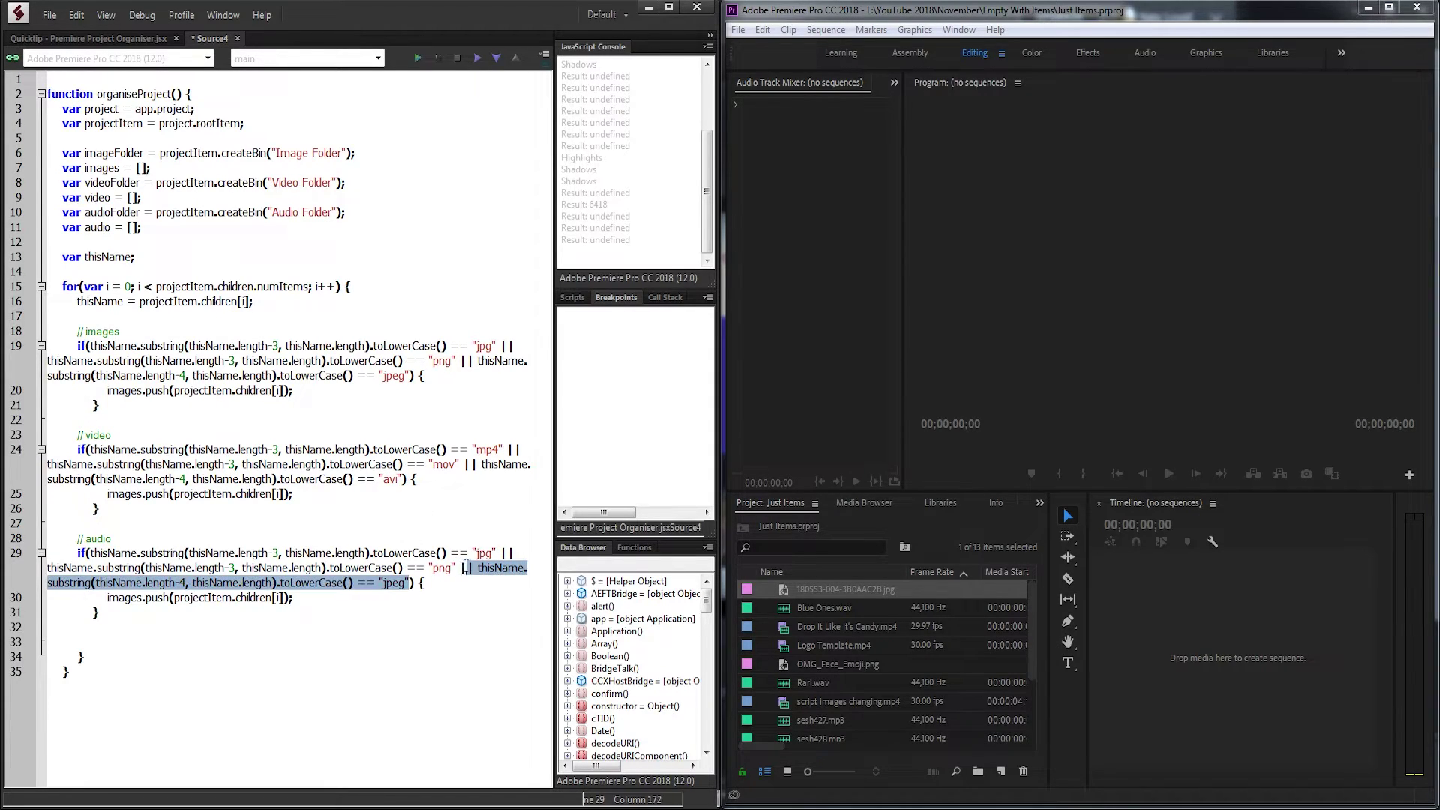
key(BackSpace)
double_click(486, 553)
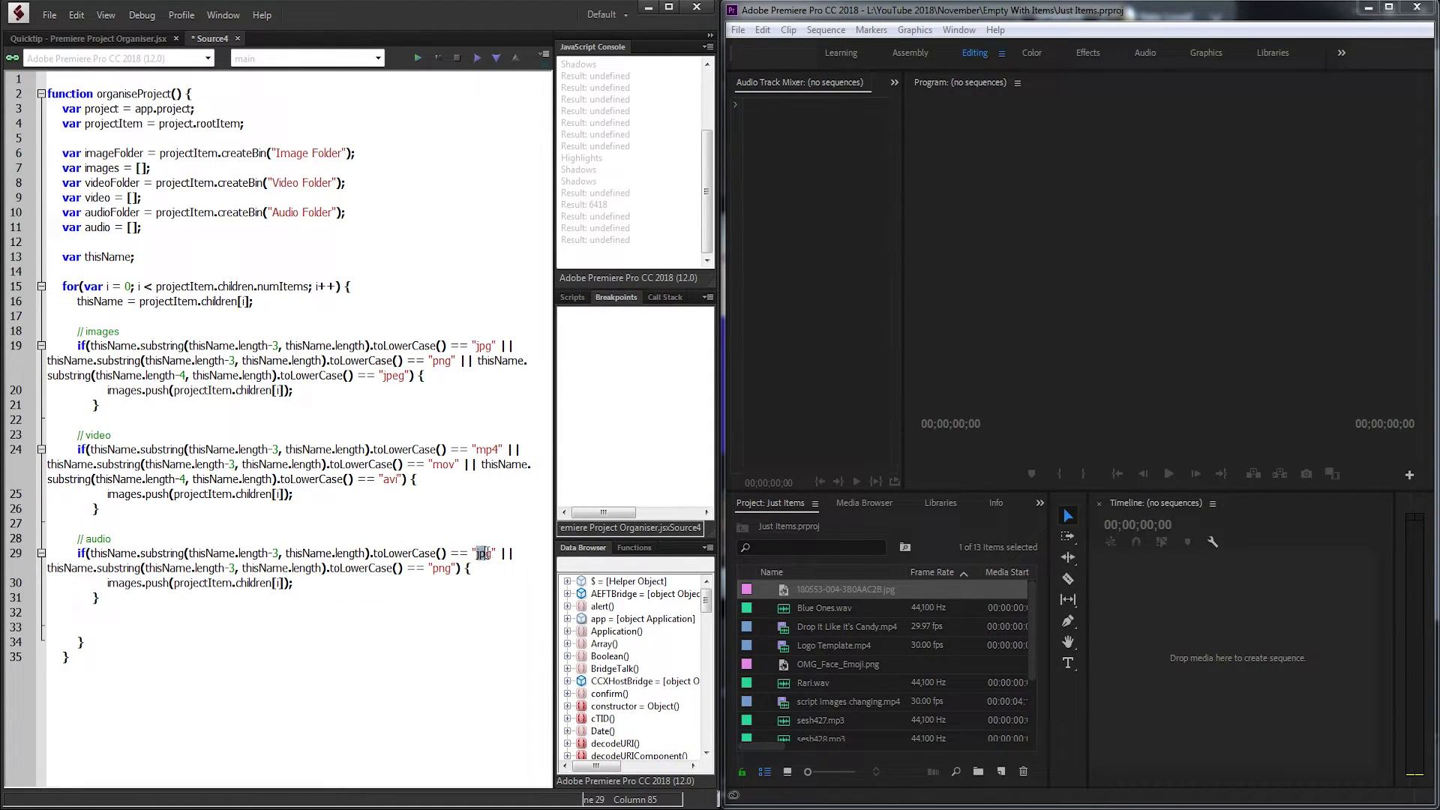
text(mp3)
double_click(441, 569)
text(wav)
Add $.writeln(images); after the loop and retarget the copied pushes to video and audio.
click(158, 629)
key(Return)
key(Return)
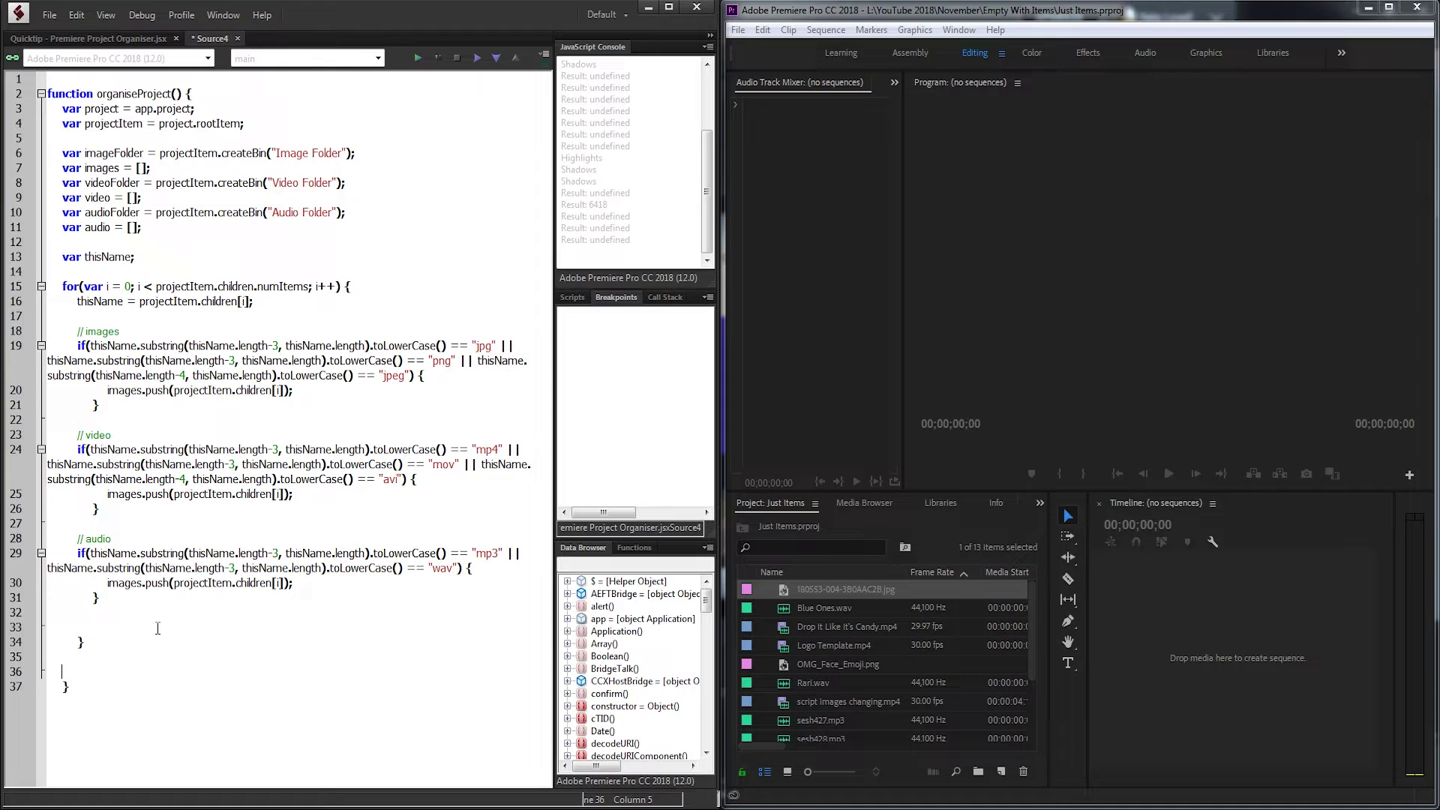
drag(141, 625, 40, 612)
key(BackSpace)
click(83, 644)
text($.writeln())
text(;)
double_click(138, 391)
key(ctrl+c)
click(105, 642)
key(ctrl+v)
double_click(125, 495)
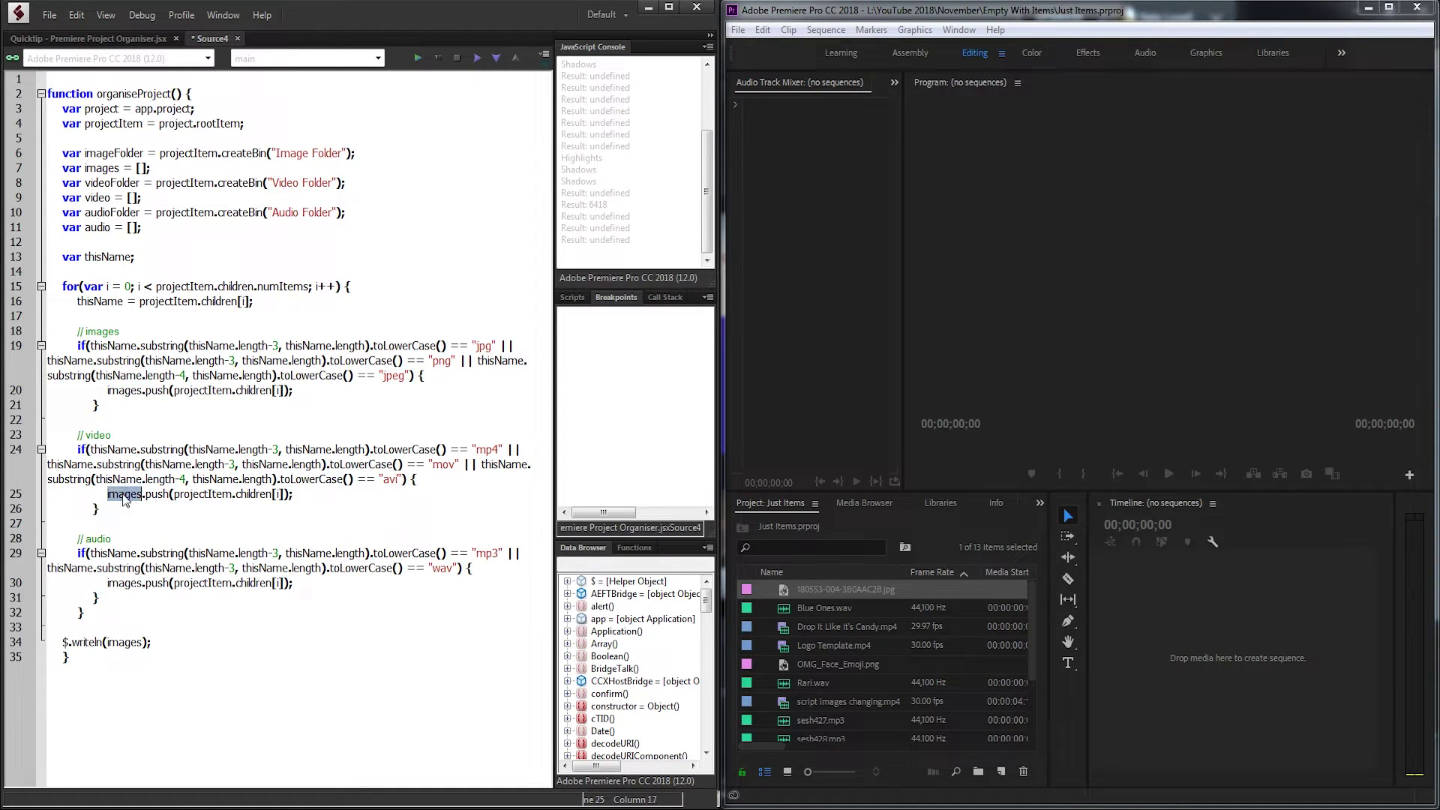
text(video)
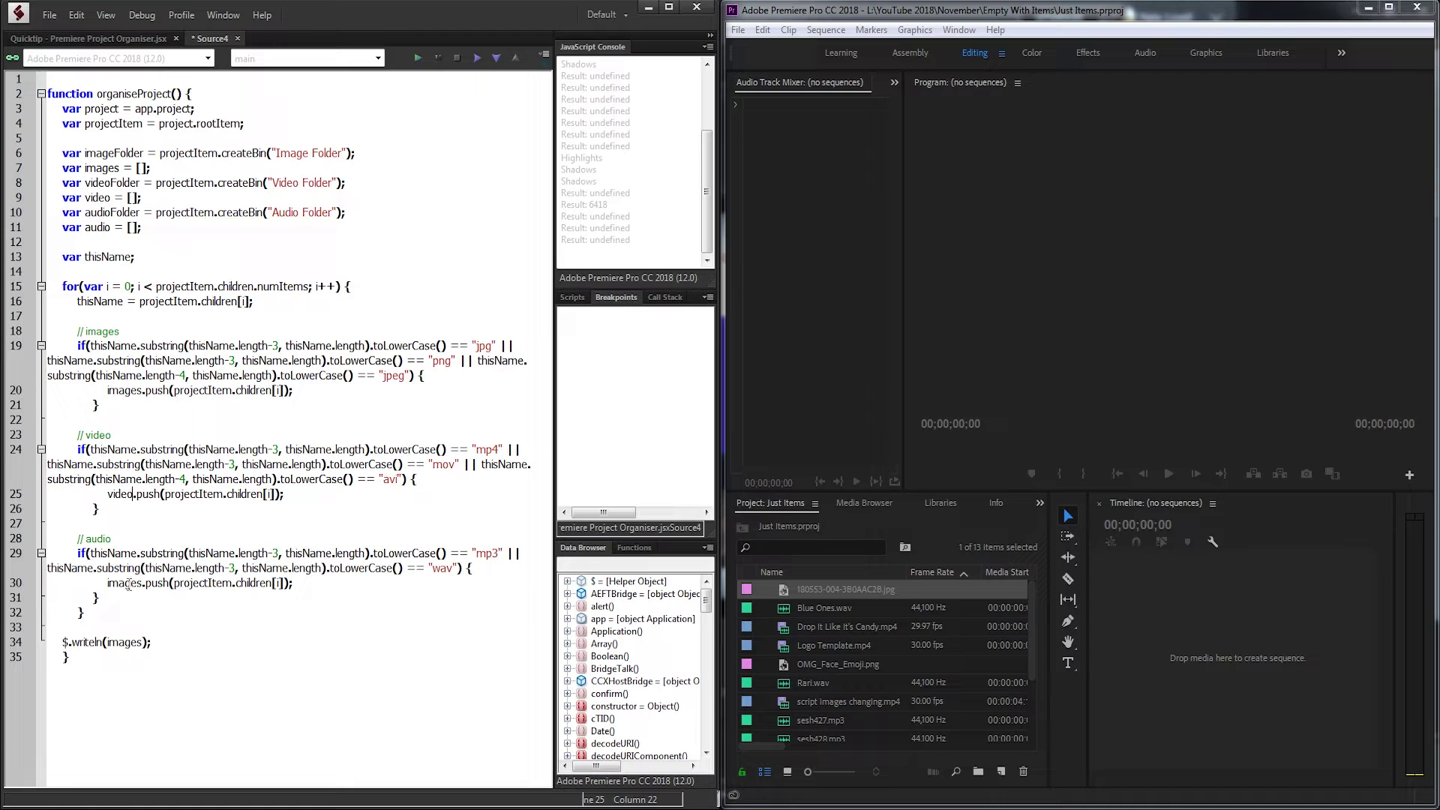
double_click(126, 584)
text(audio)
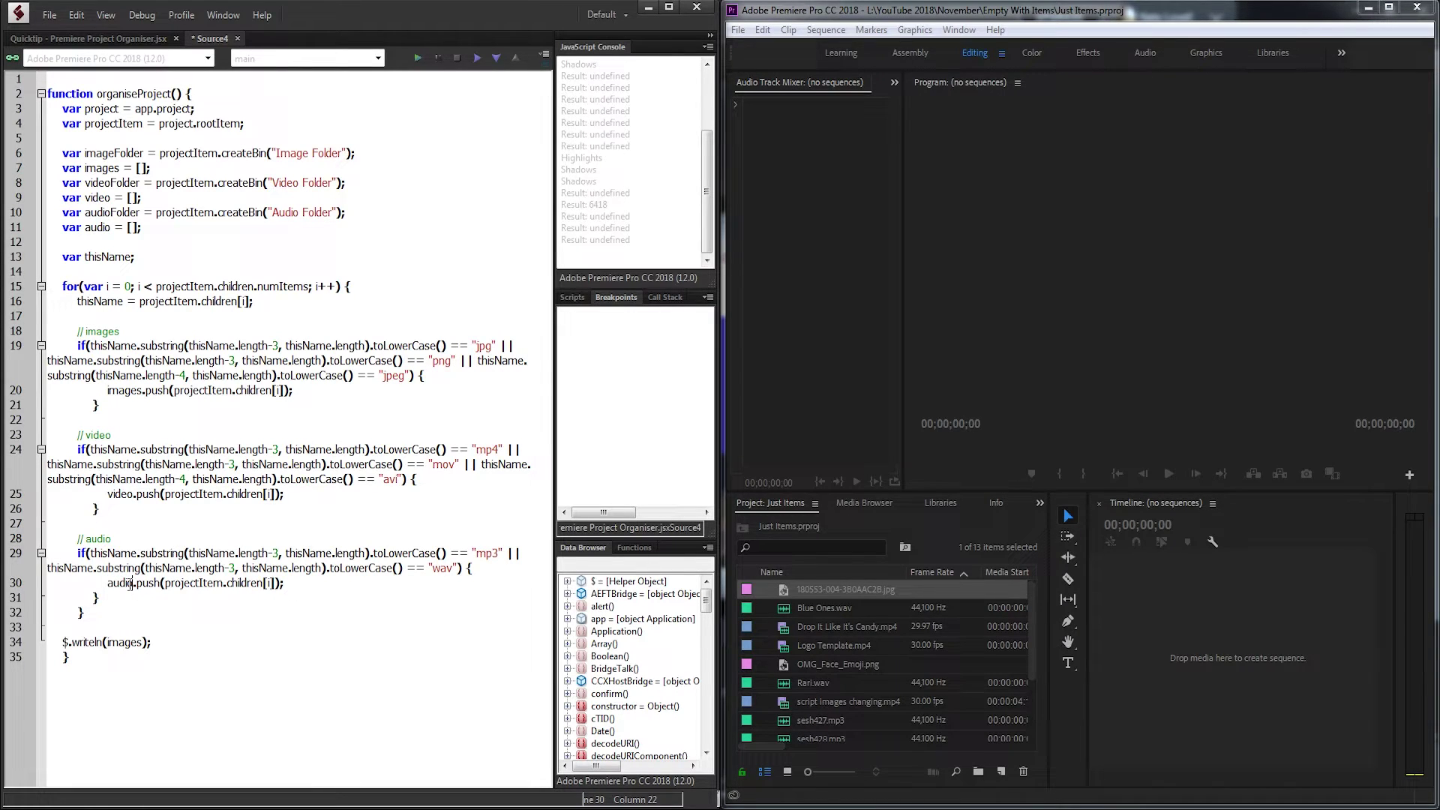
Add an organiseProject(); call below the function and run the script to create bins.
click(40, 346)
key(F5)
click(95, 616)
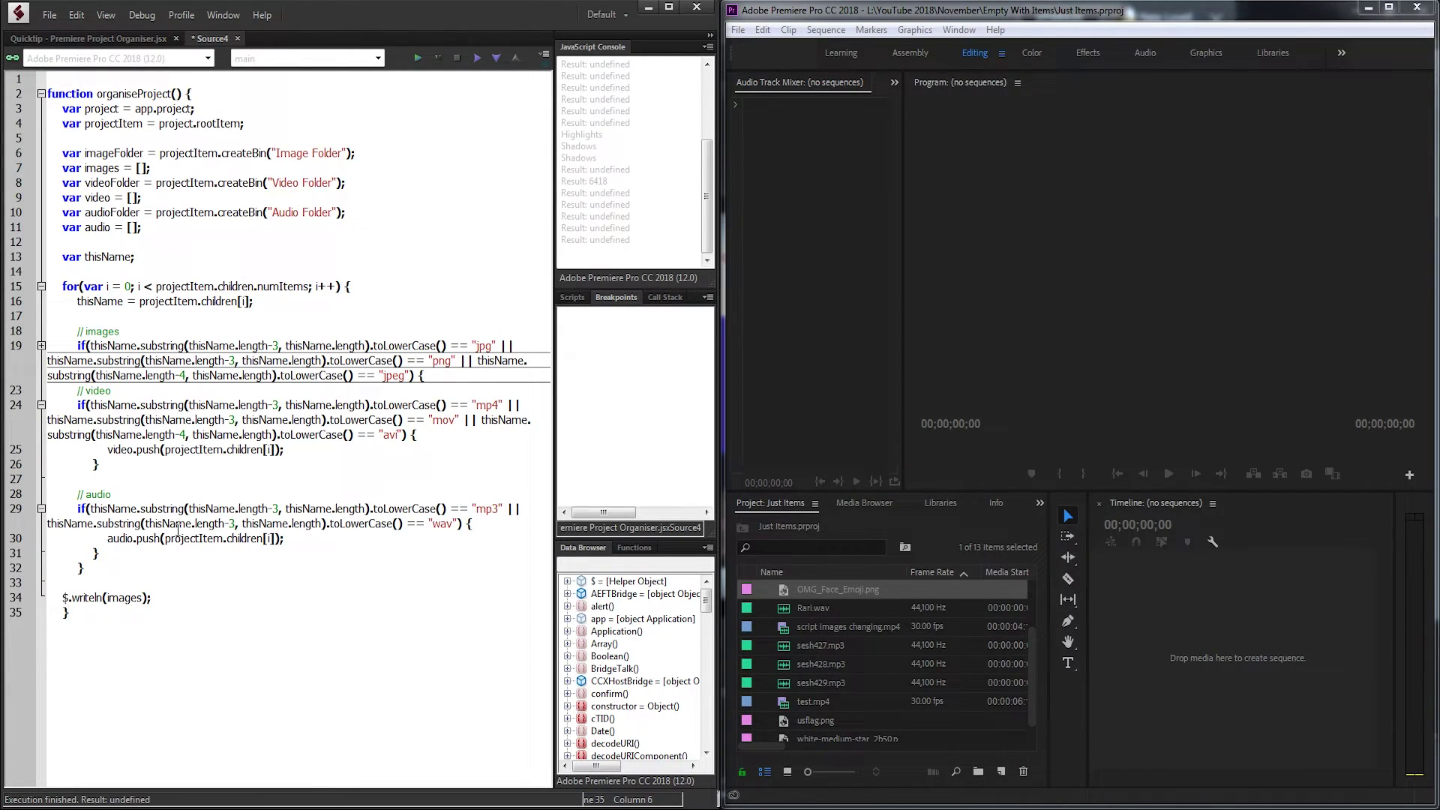
key(Return)
key(Return)
text(organiseB)
key(BackSpace)
text(Project();)
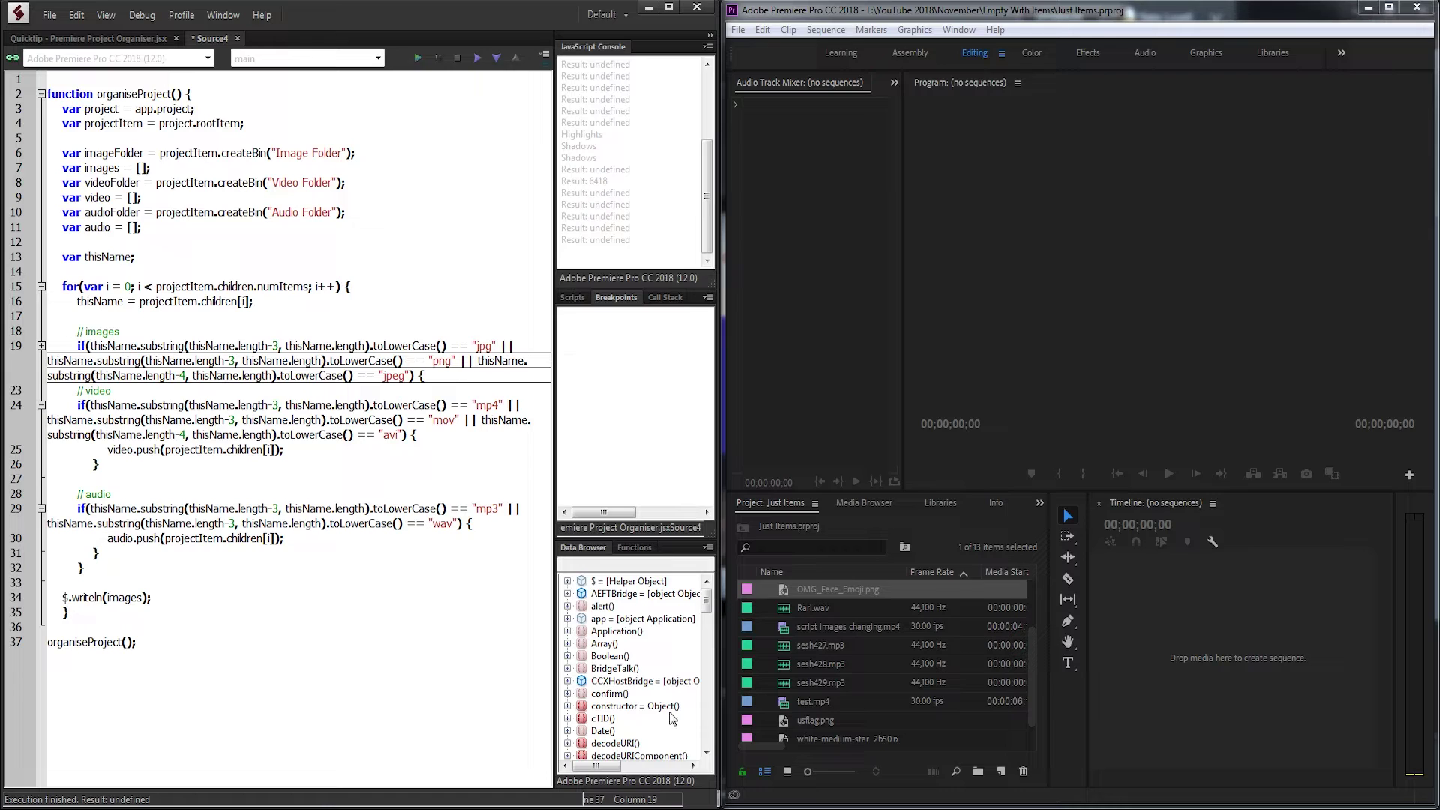
click(762, 510)
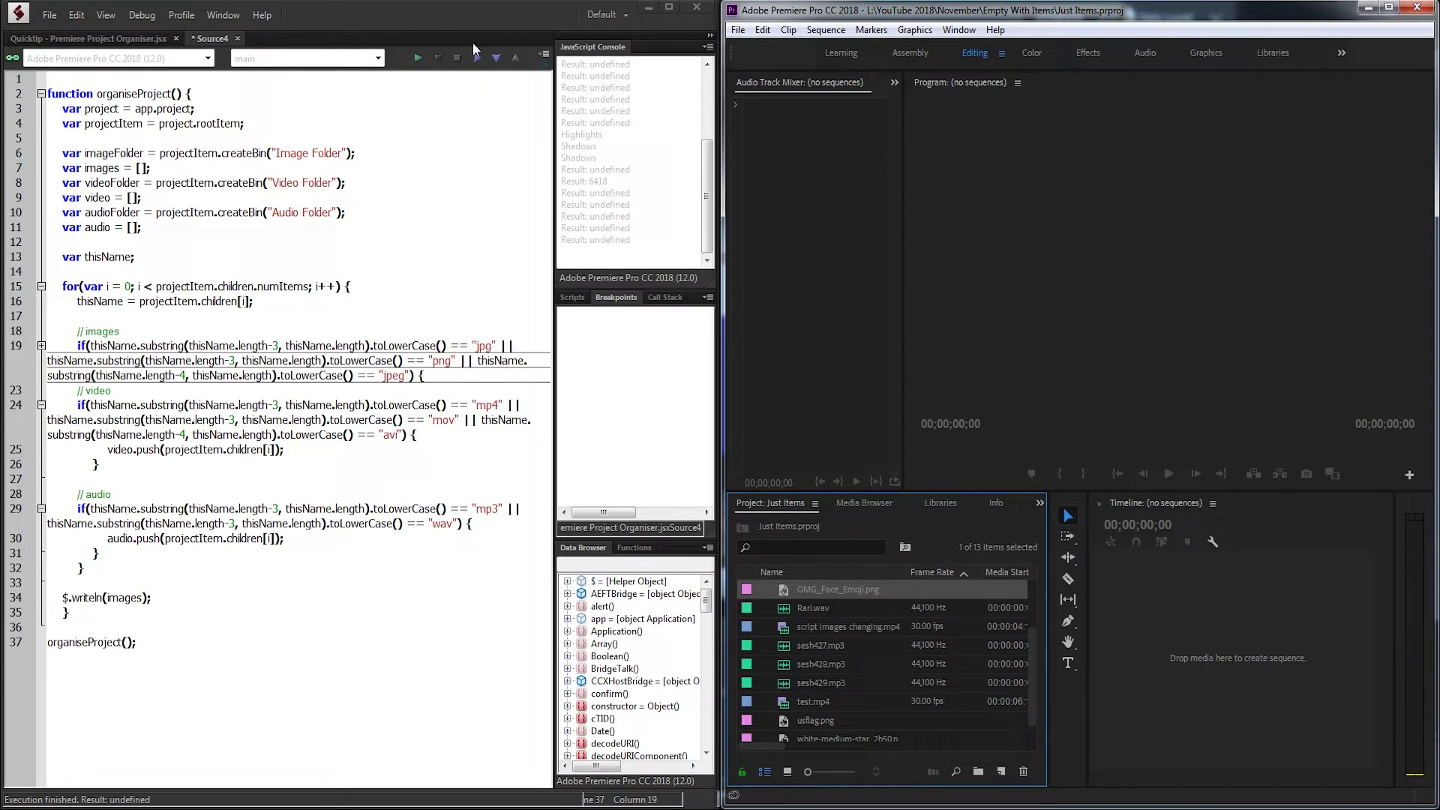
click(417, 56)
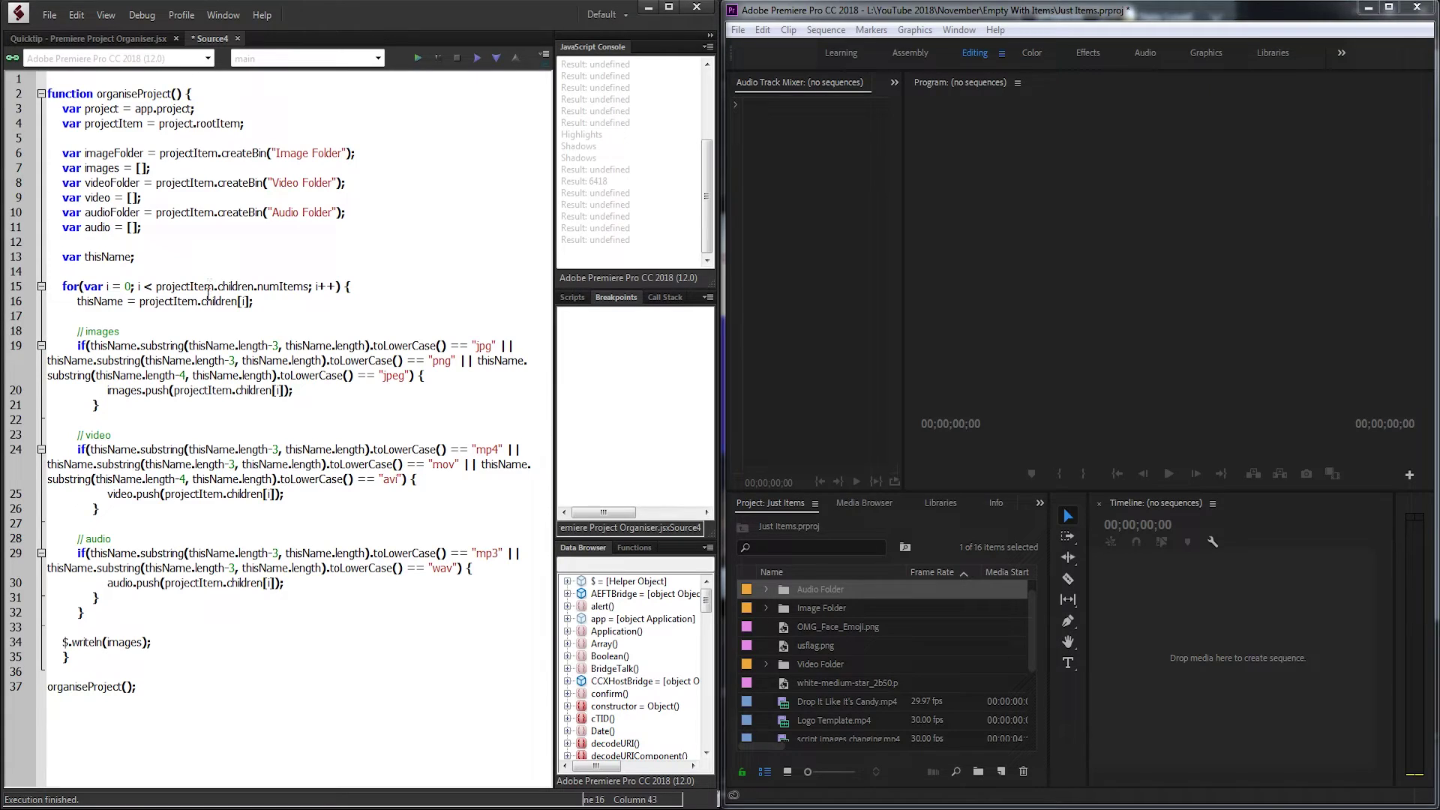
Append .name to children[i] on line 16 and rerun the script.
drag(201, 300, 254, 301)
click(249, 300)
text(.name)
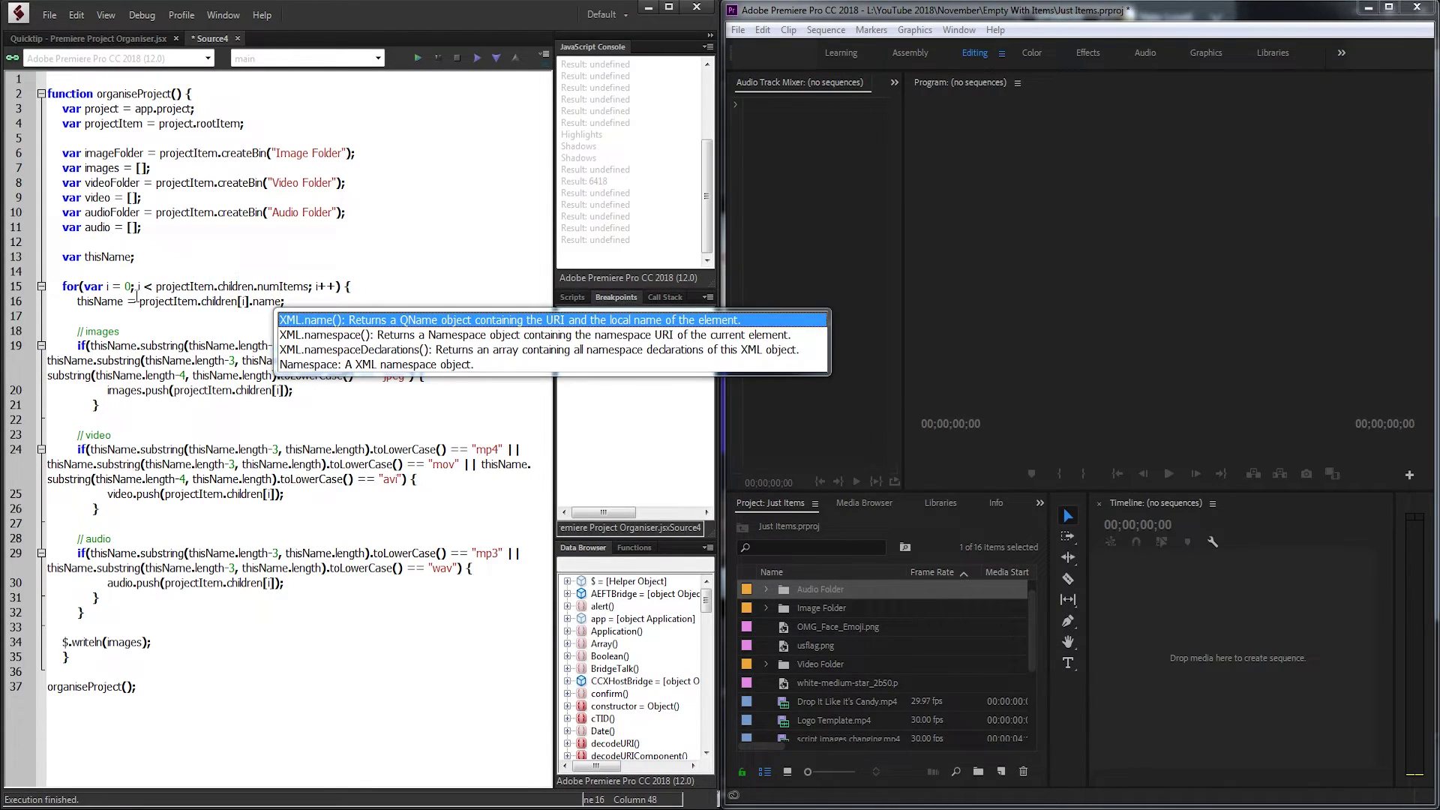
key(Escape)
key(F5)
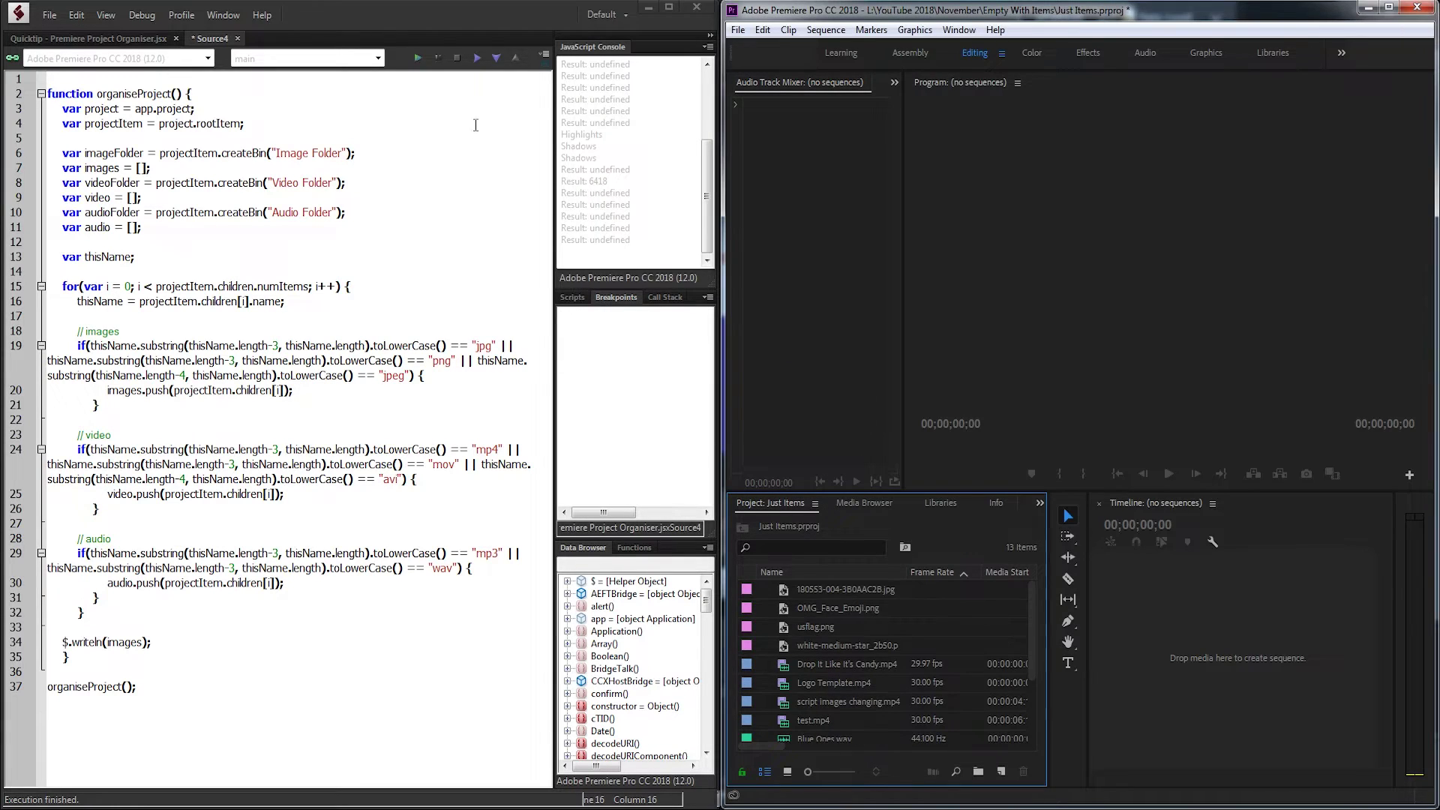
Inspect the new bins and the console's list of four ProjectItem objects.
click(418, 58)
click(813, 612)
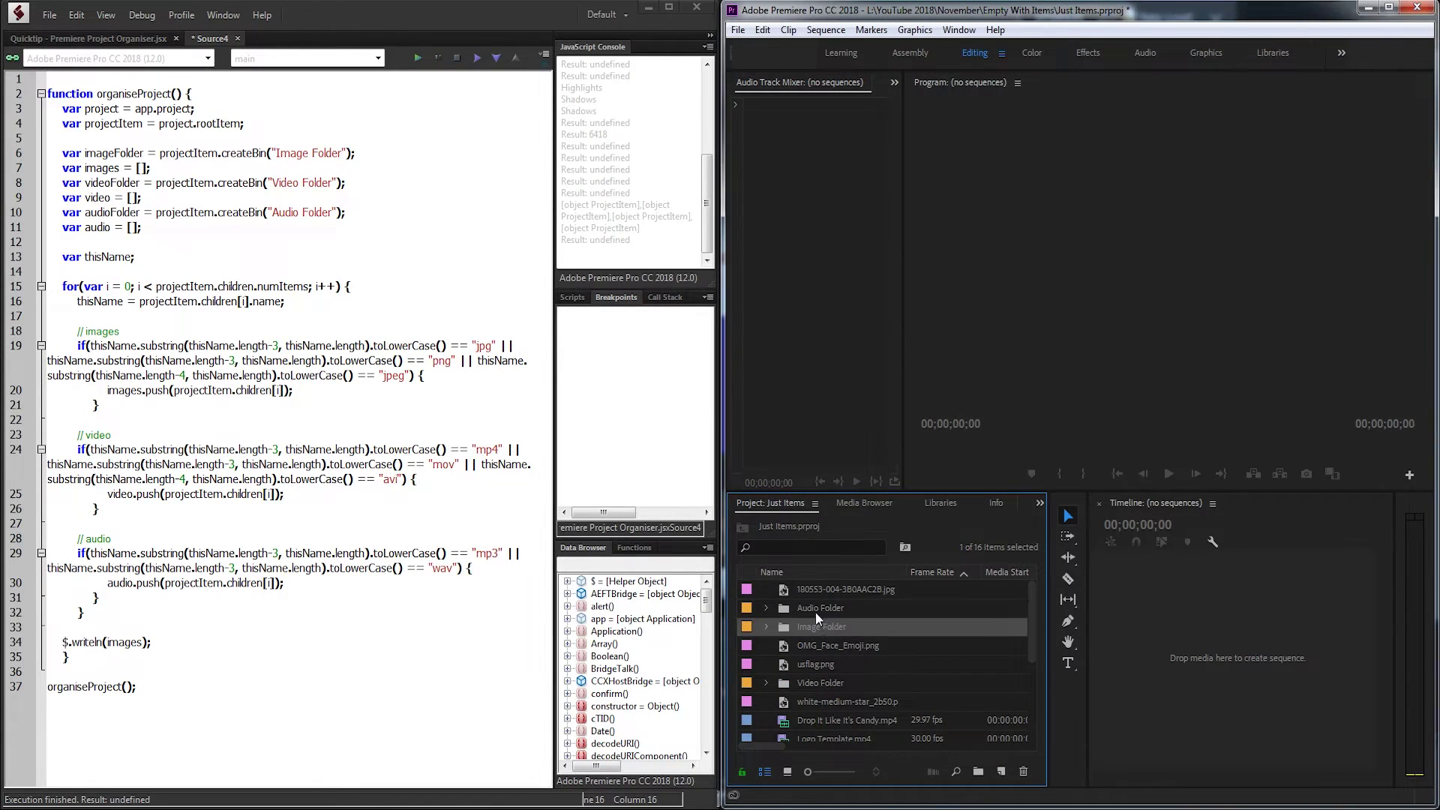
click(831, 686)
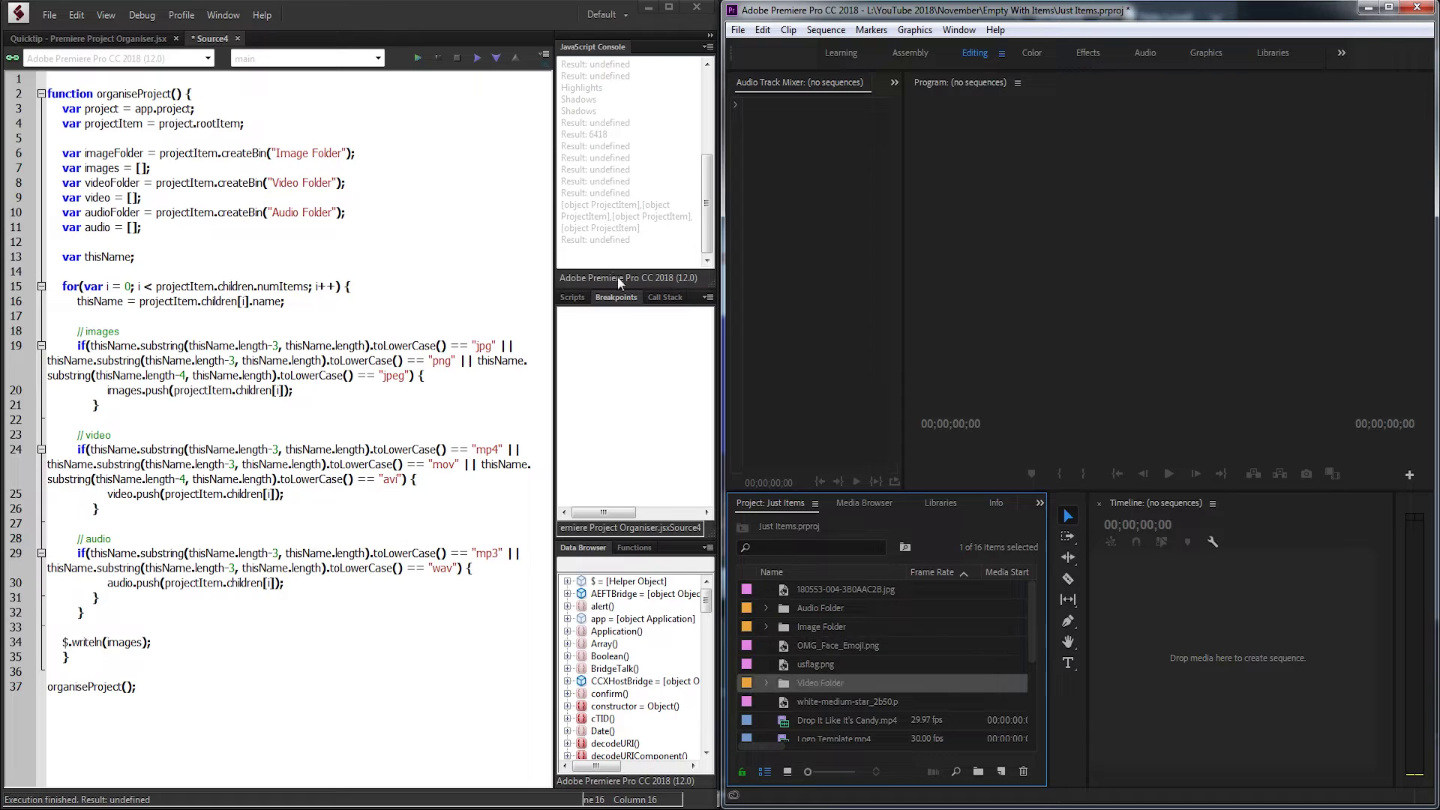
double_click(597, 206)
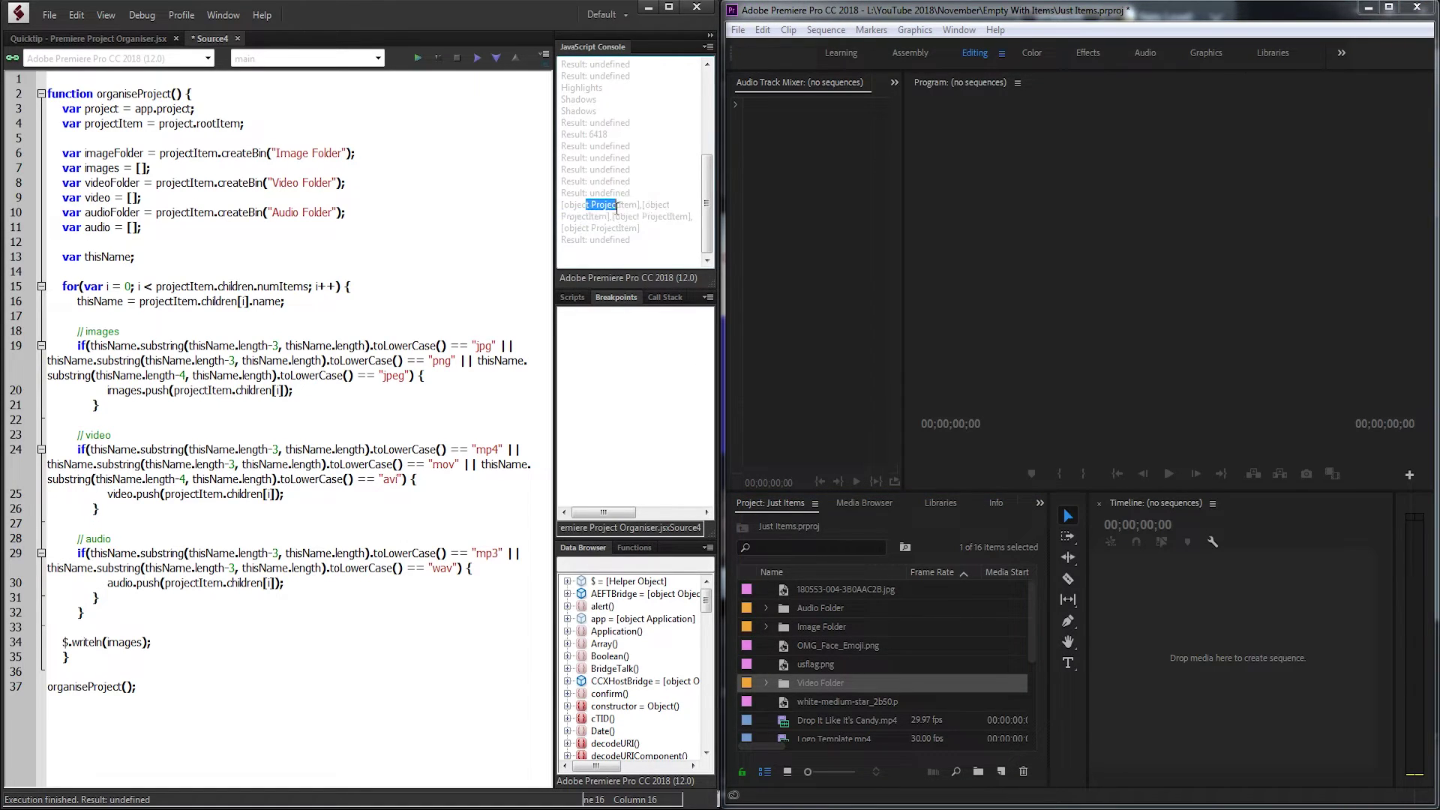
drag(617, 207, 638, 229)
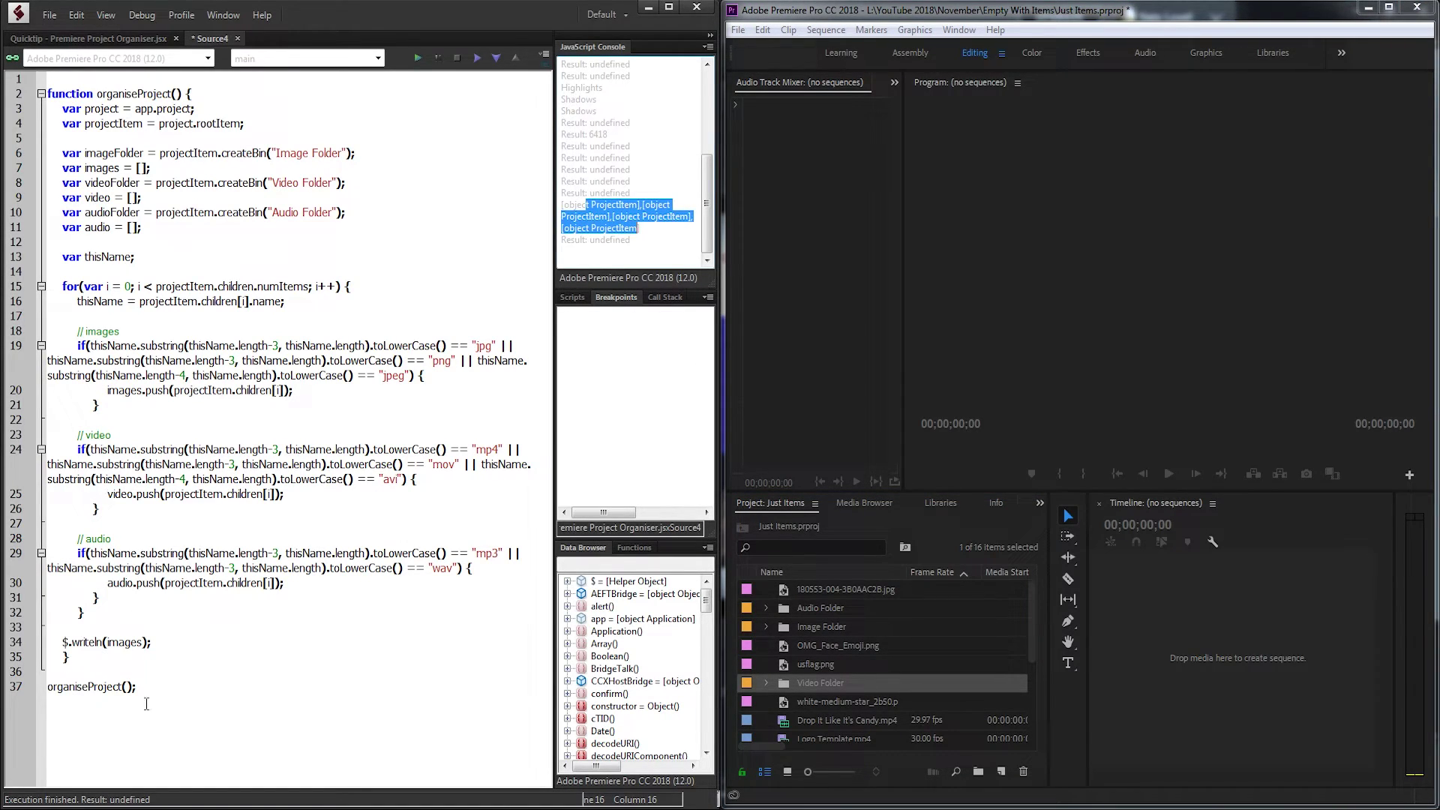
click(159, 647)
Delete the Audio, Image and Video Folder test bins and review the images push line.
click(816, 701)
scroll(820, 678, down, 2)
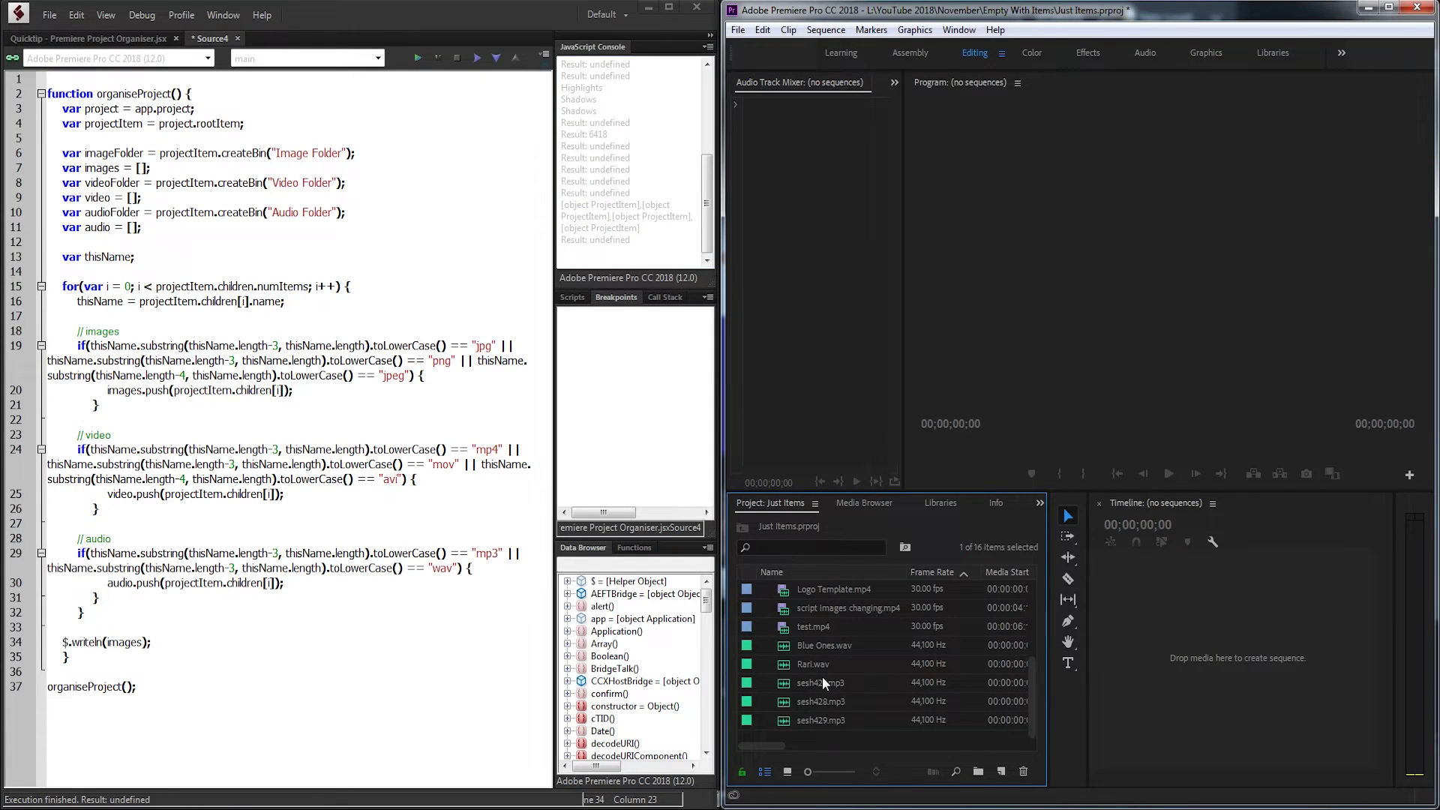
scroll(824, 667, up, 2)
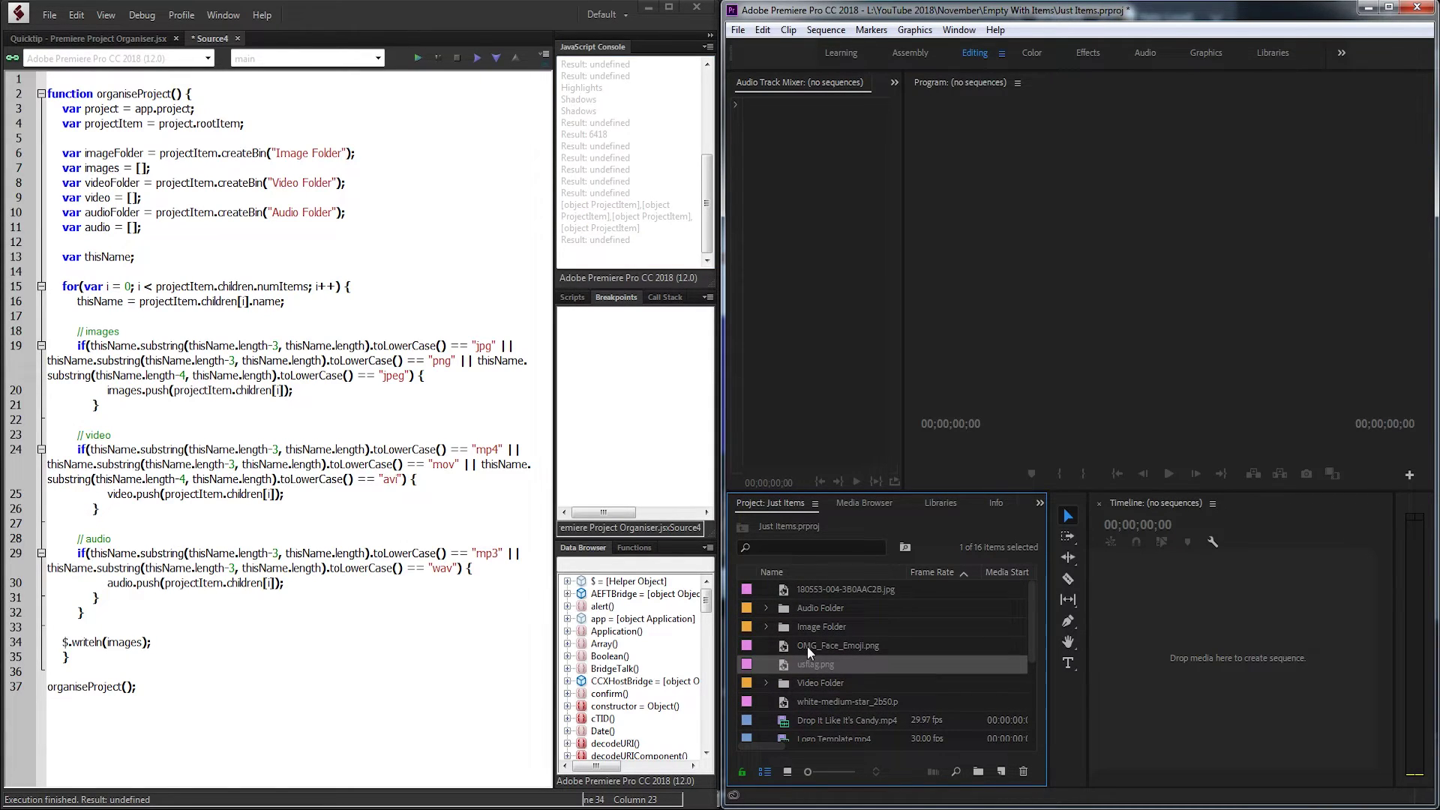
click(804, 609)
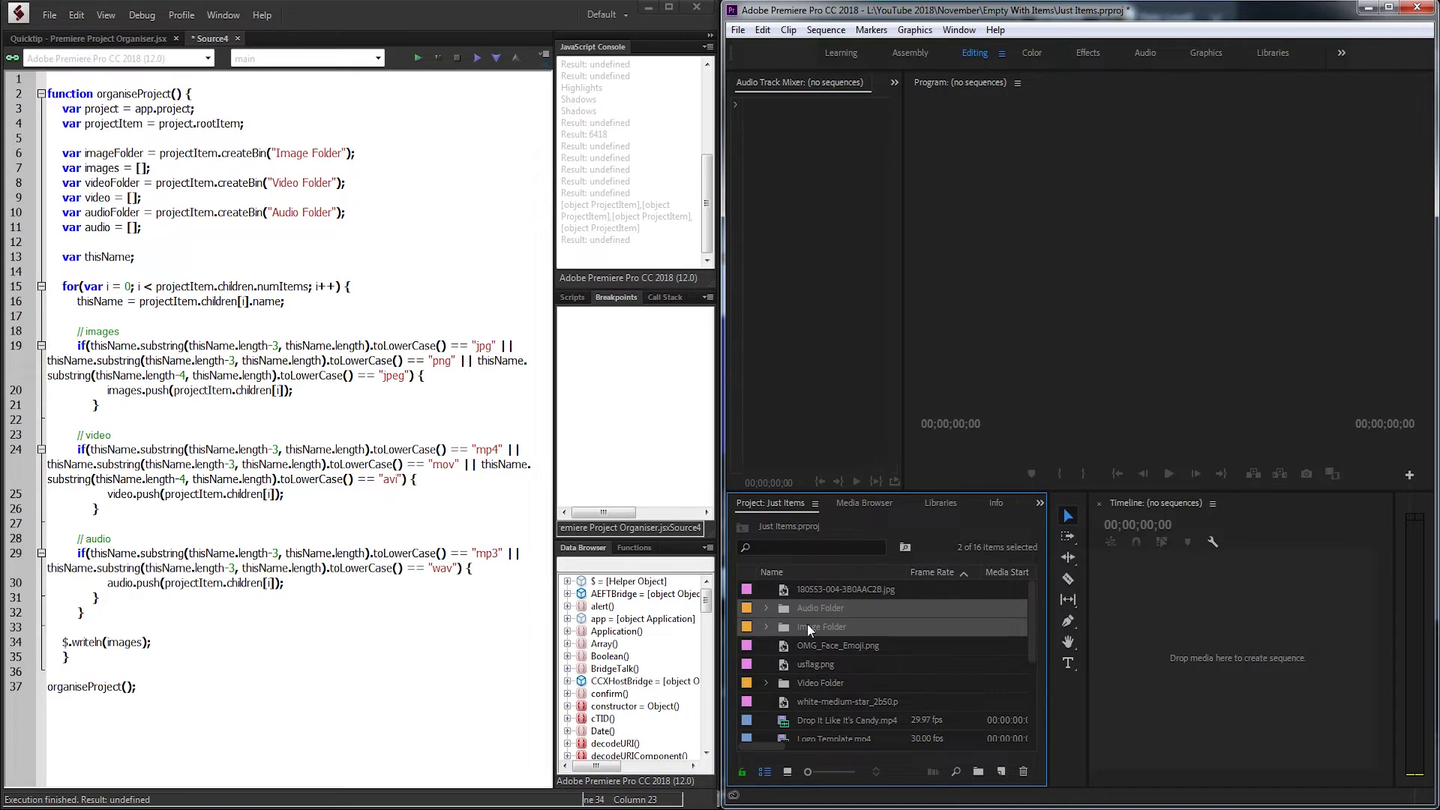
ctrl+click(799, 690)
key(Delete)
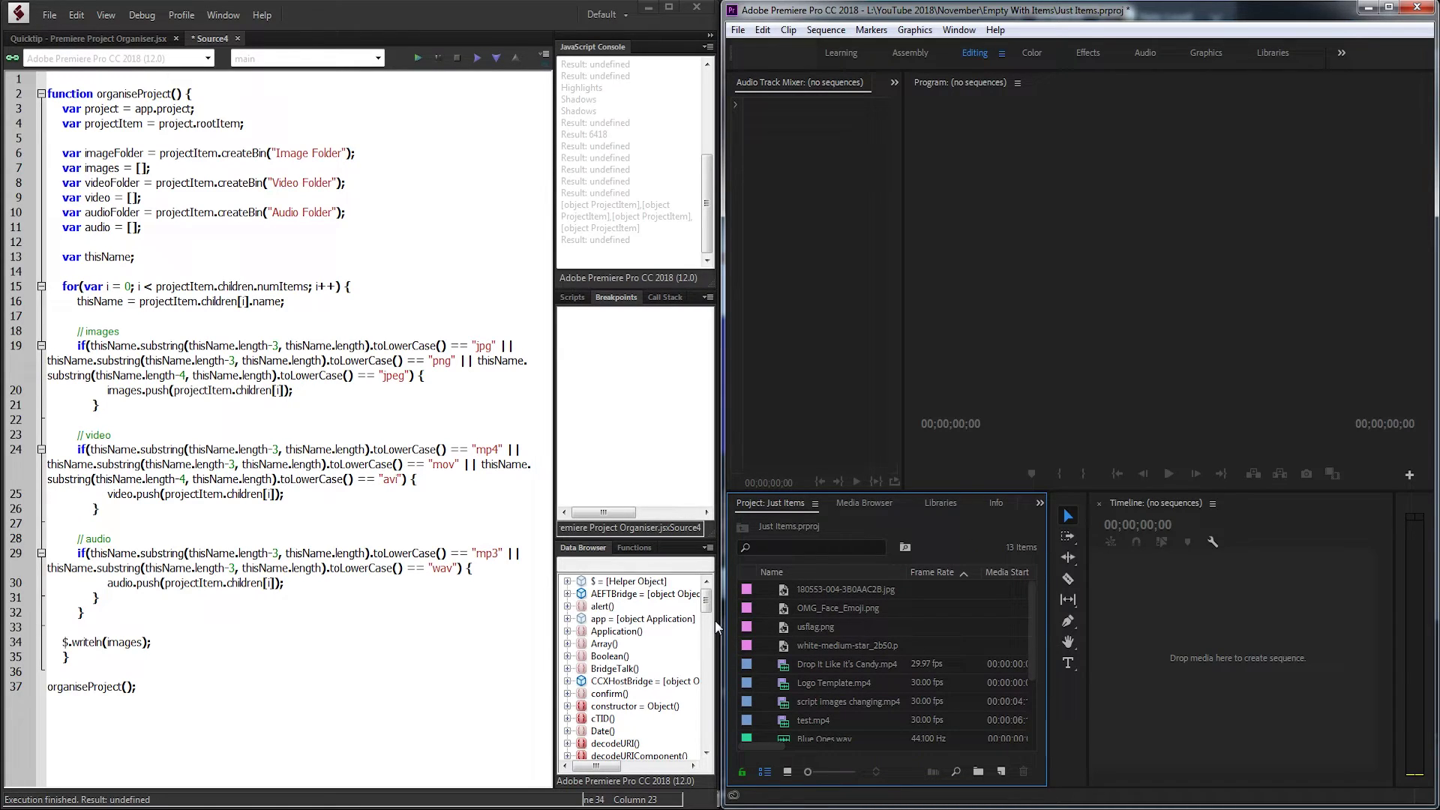
click(825, 649)
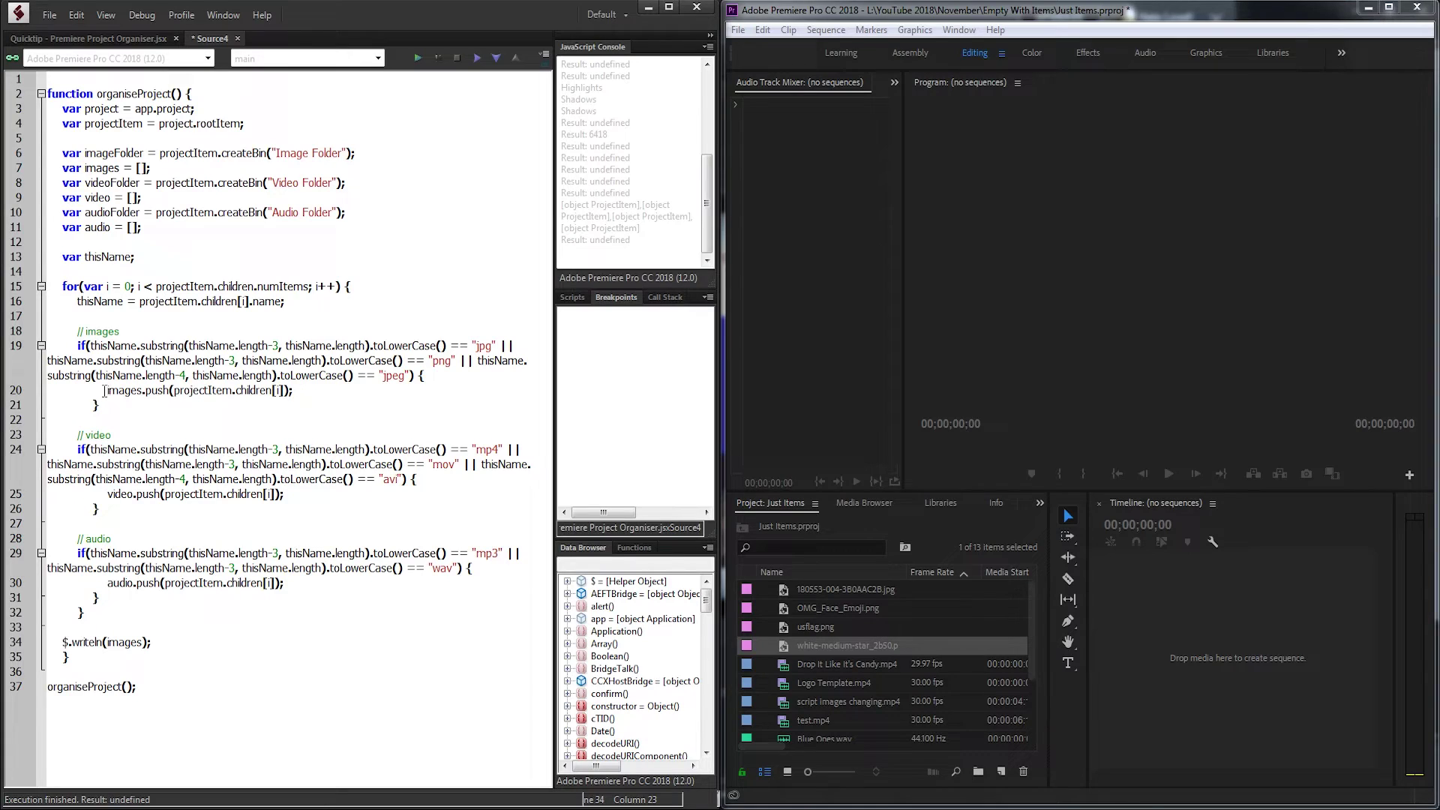
mouse_move(277, 390)
mouse_down()
mouse_move(166, 406)
mouse_move(108, 391)
mouse_move(295, 391)
mouse_move(131, 410)
mouse_move(108, 391)
mouse_up()
click(150, 381)
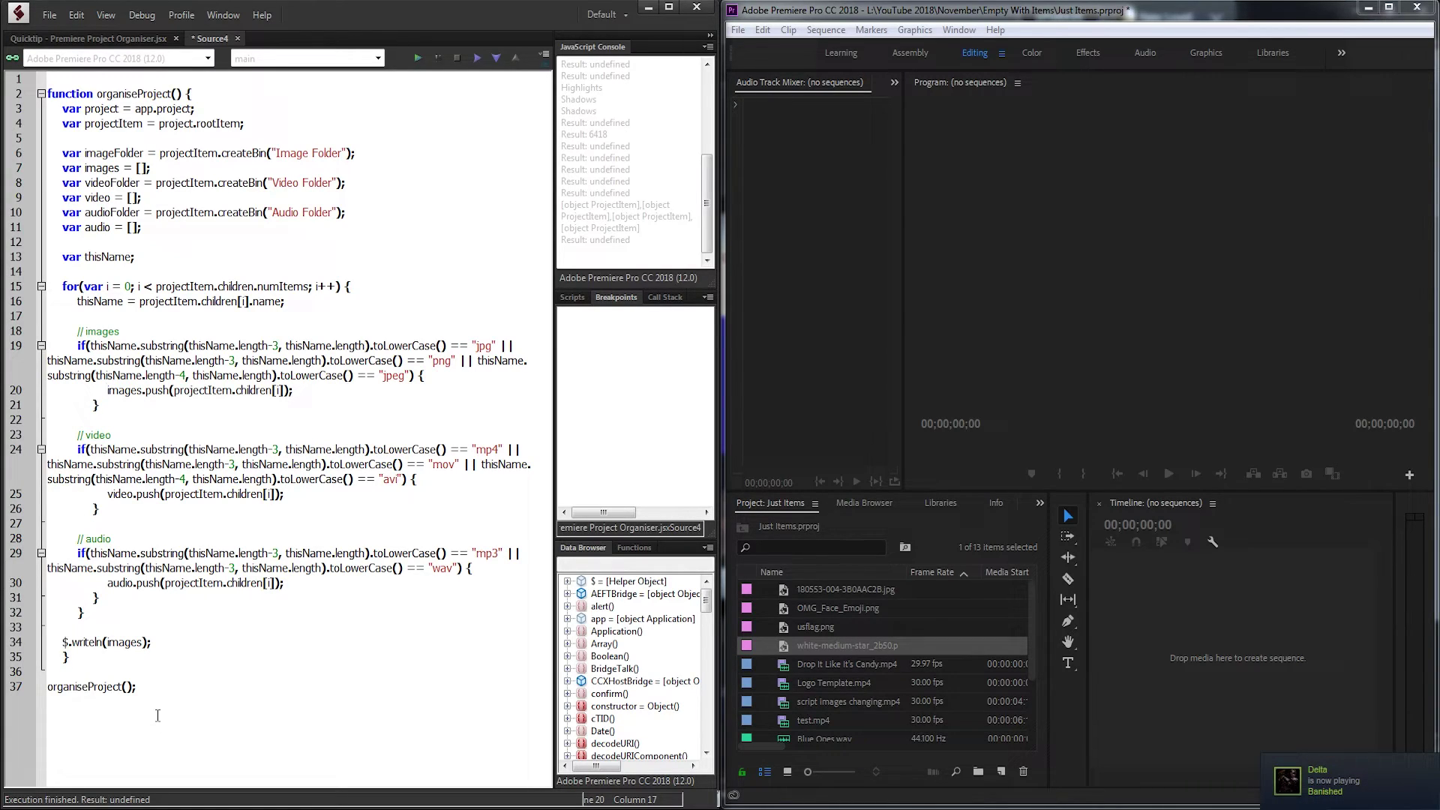
Write a moveToFolder(items, folder) function containing a for loop over items.length.
click(181, 683)
key(Return)
key(Return)
text(function moveToFo)
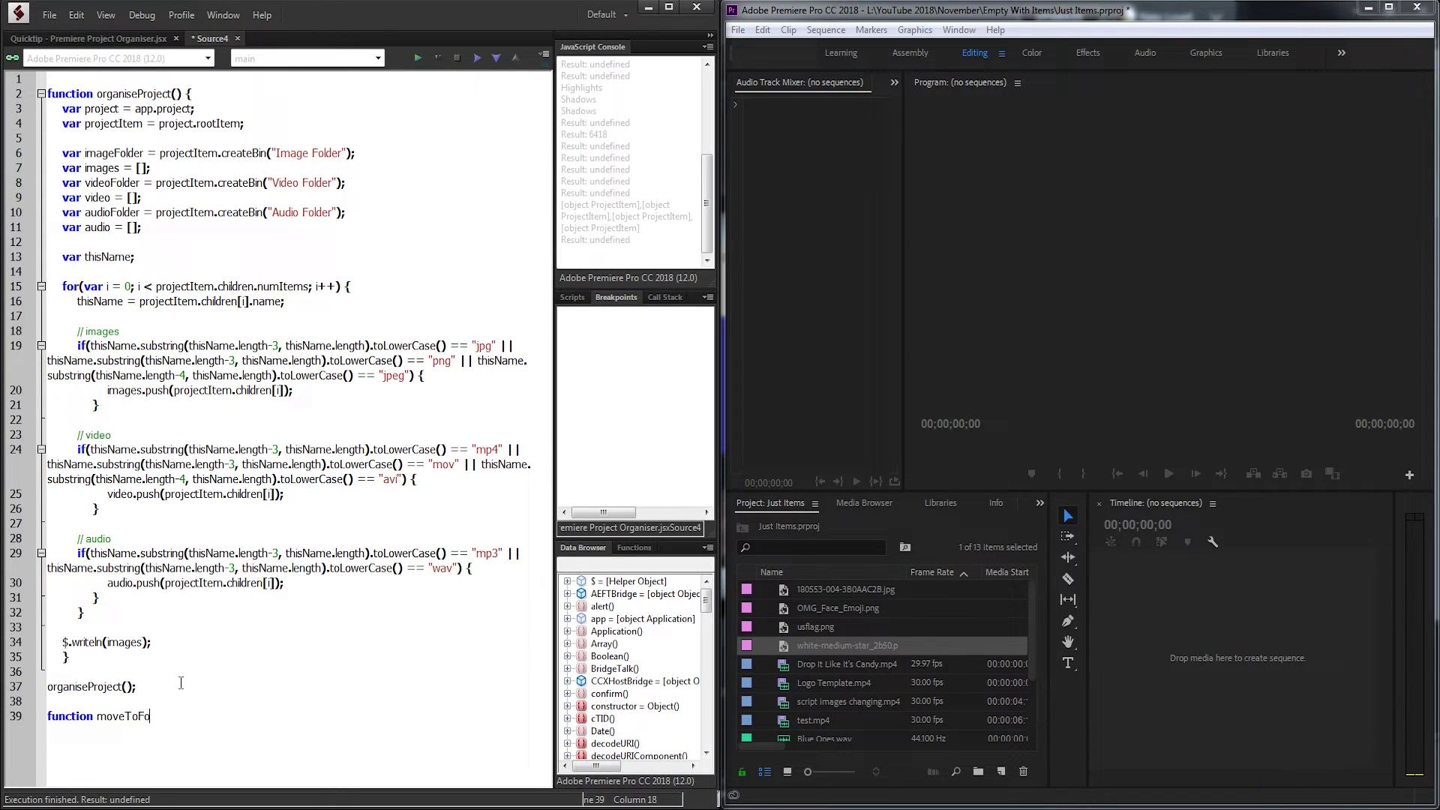
text(lder() {)
key(Return)
text(ite)
text(m, folder)
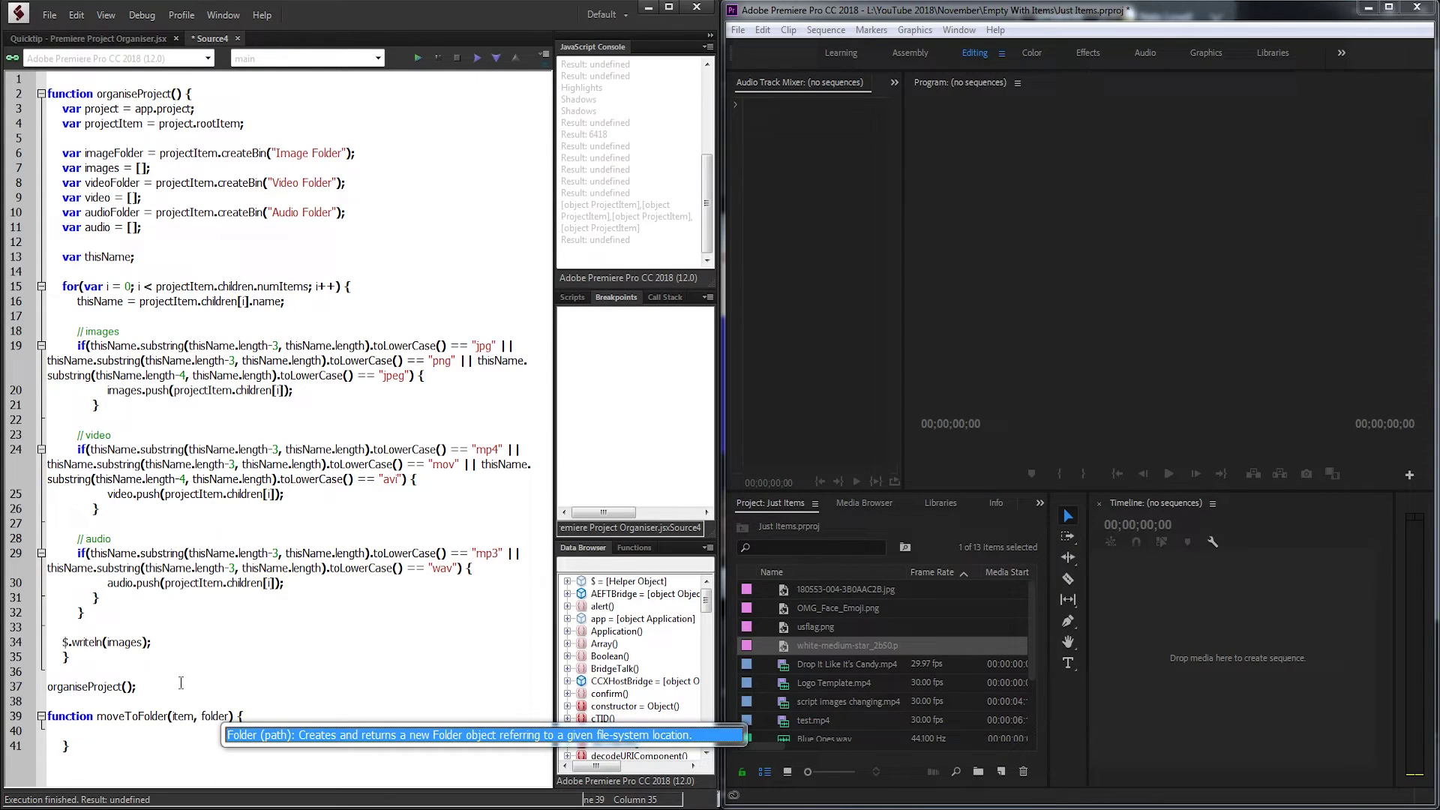
key(Left)
key(Left)
key(Left)
text(s)
key(Down)
text(for() {})
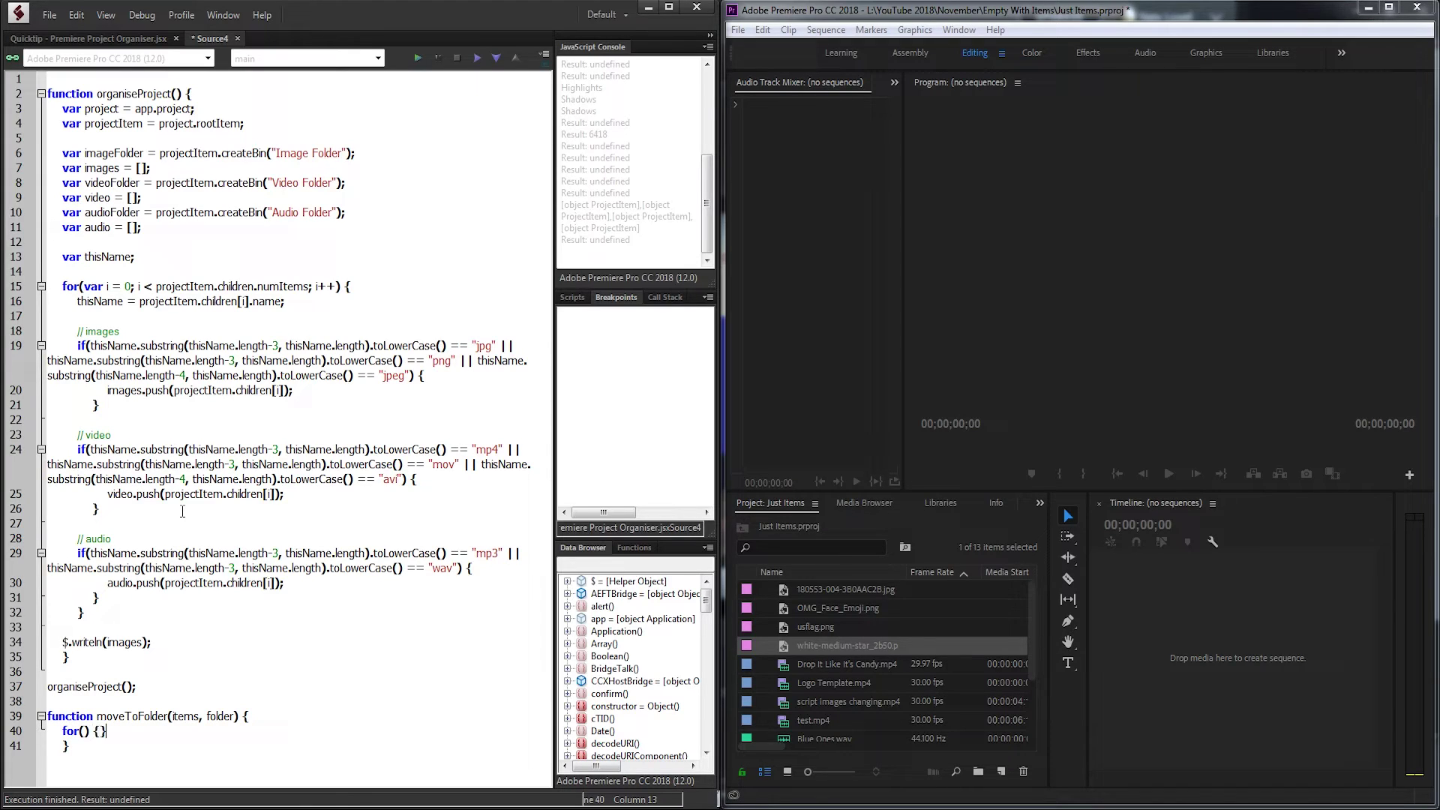
key(Left)
key(Return)
key(Up)
text(var )
text(i = 0; i )
text(< items)
text(.length; i++)
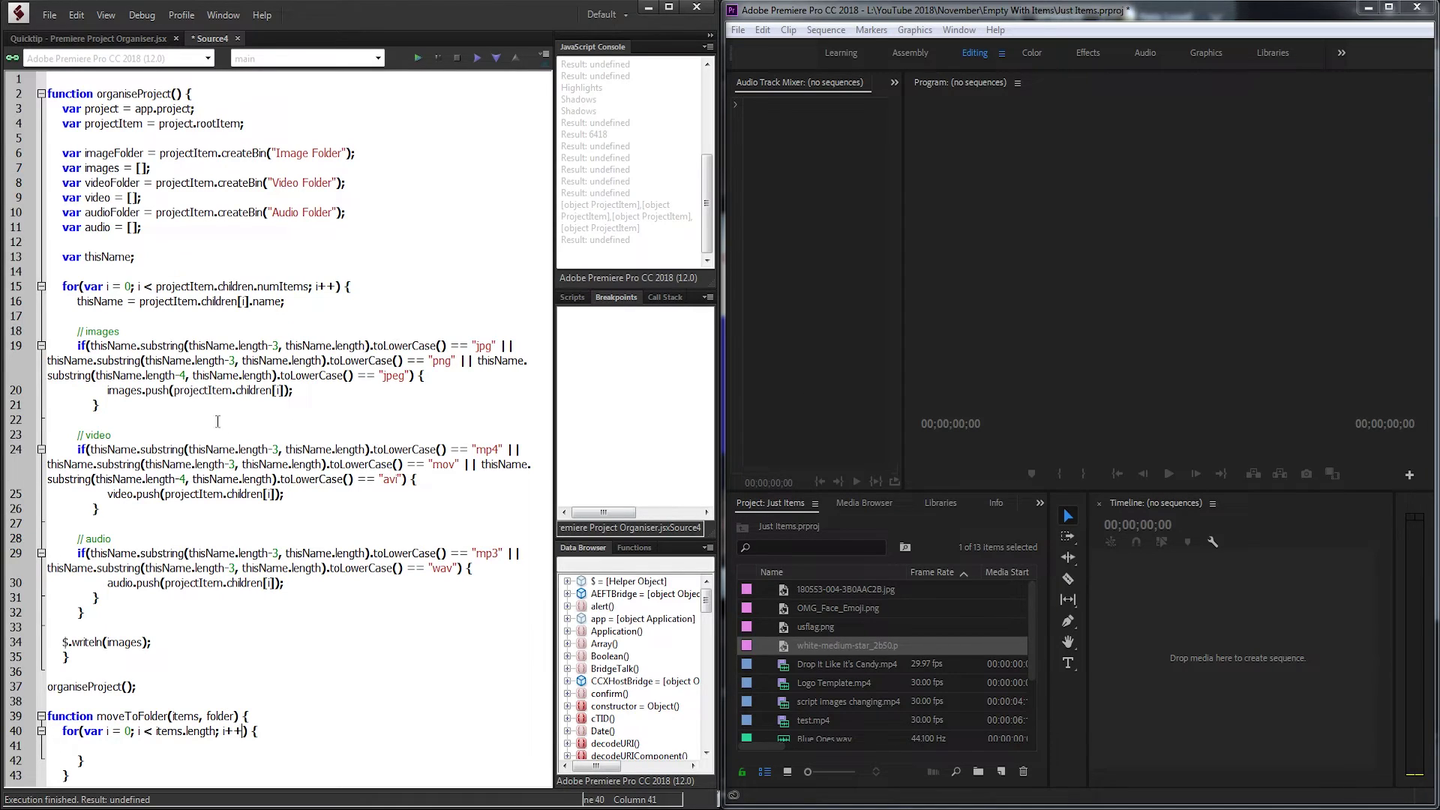
Put items[i].moveBin(folder); inside the loop body.
double_click(125, 390)
click(110, 495)
click(248, 745)
text(ite)
text(ms[i].moveB)
text(in(folder);)
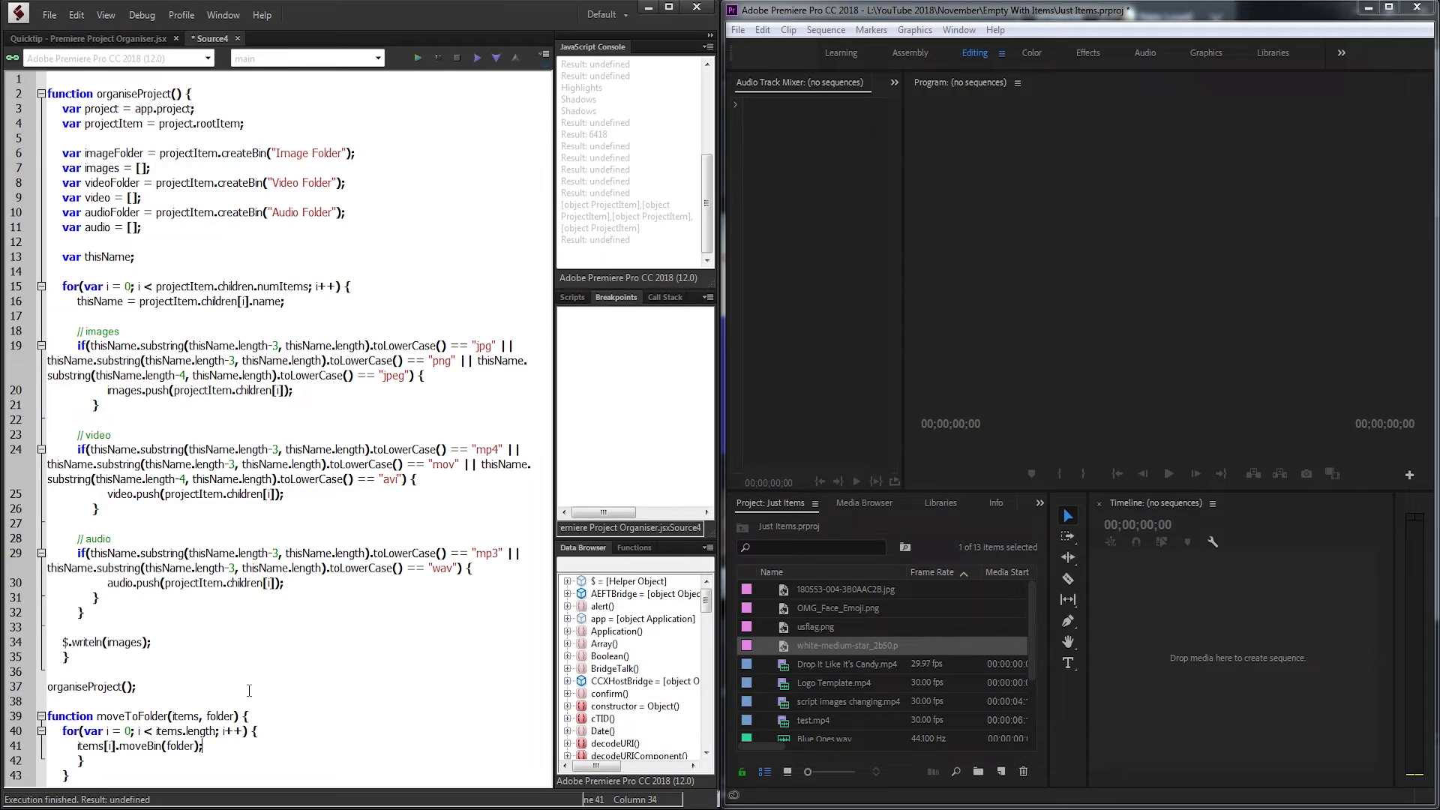
drag(119, 746, 198, 746)
drag(209, 744, 78, 745)
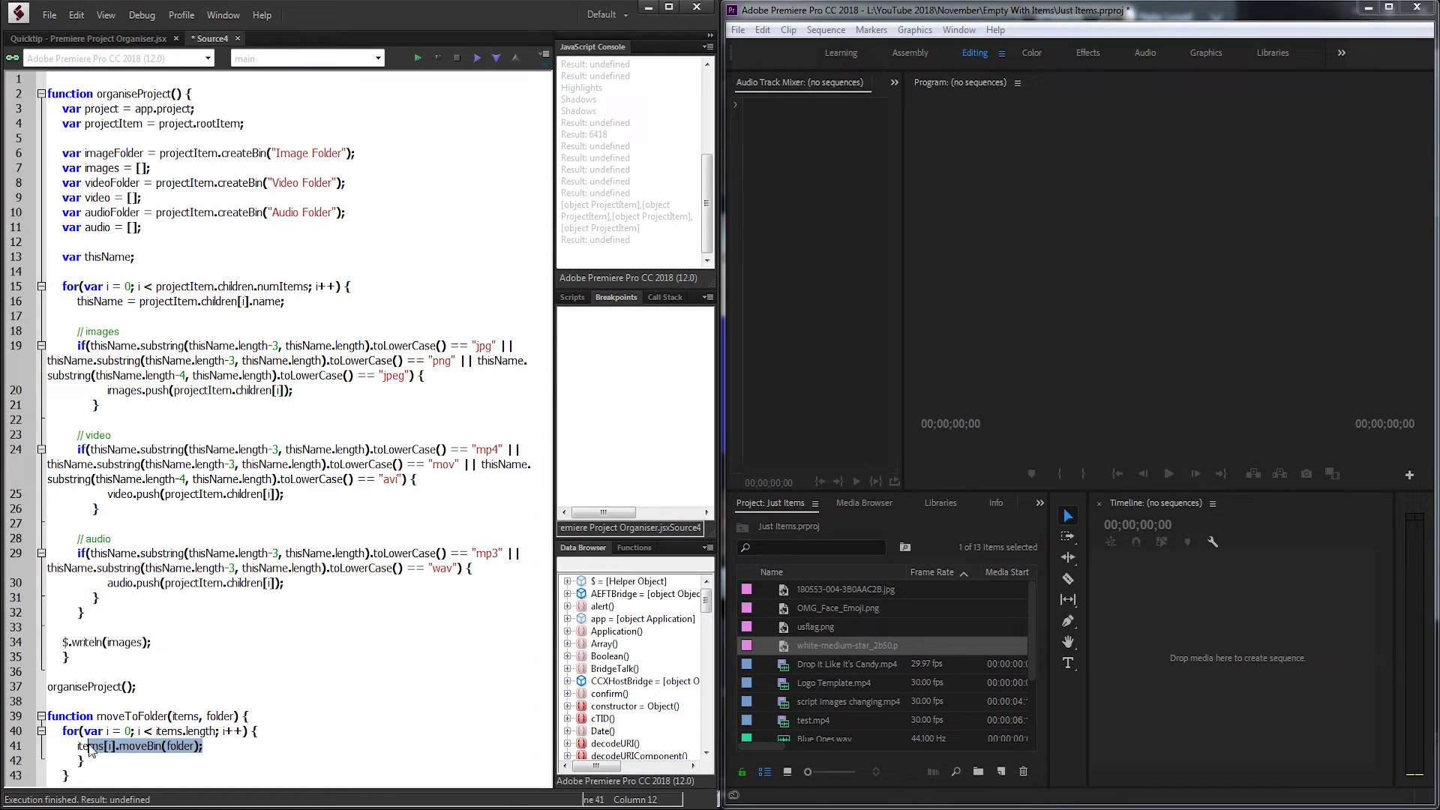
click(96, 715)
mouse_move(64, 212)
mouse_down()
mouse_move(102, 656)
mouse_move(64, 642)
mouse_up()
double_click(134, 642)
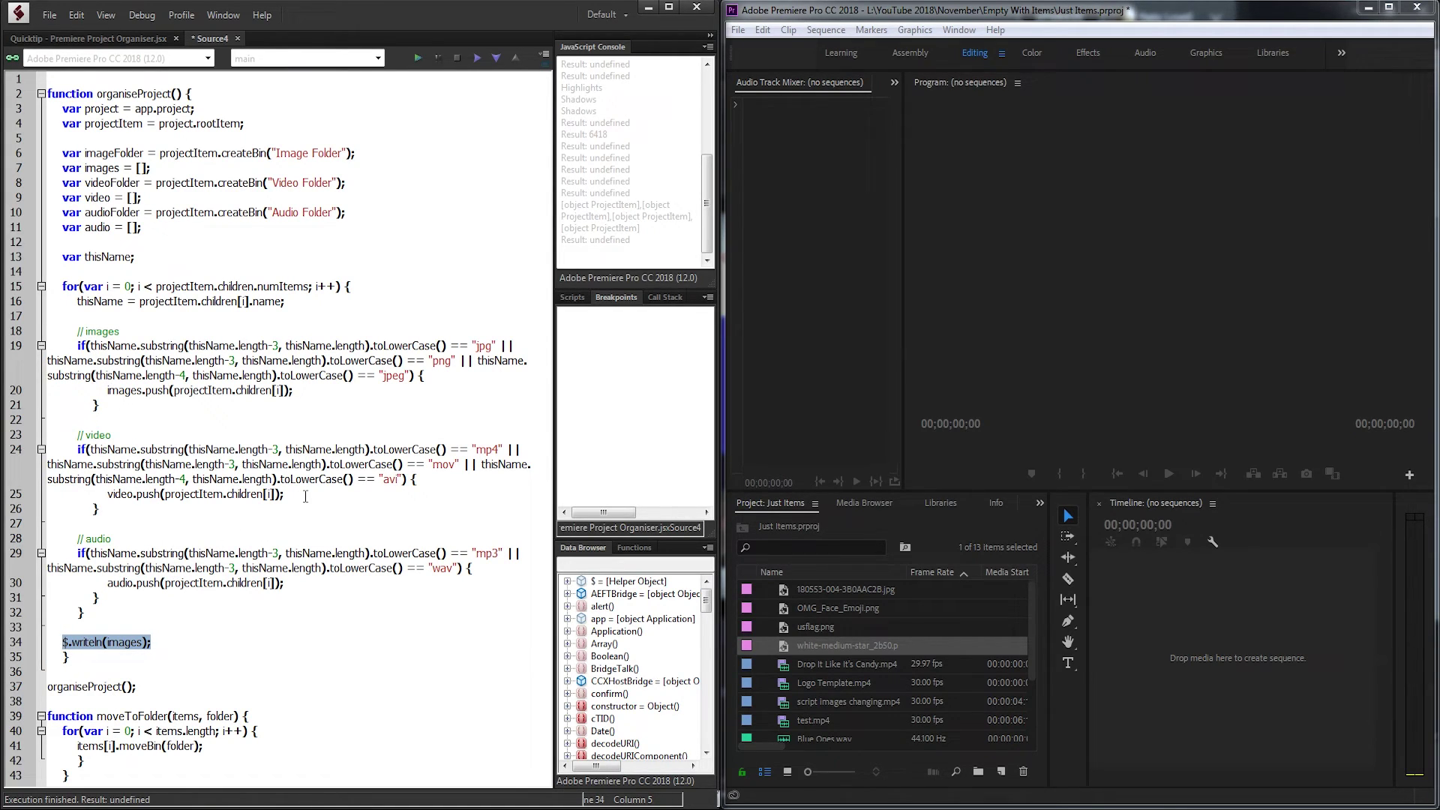
text(moveTo)
text(Folder()
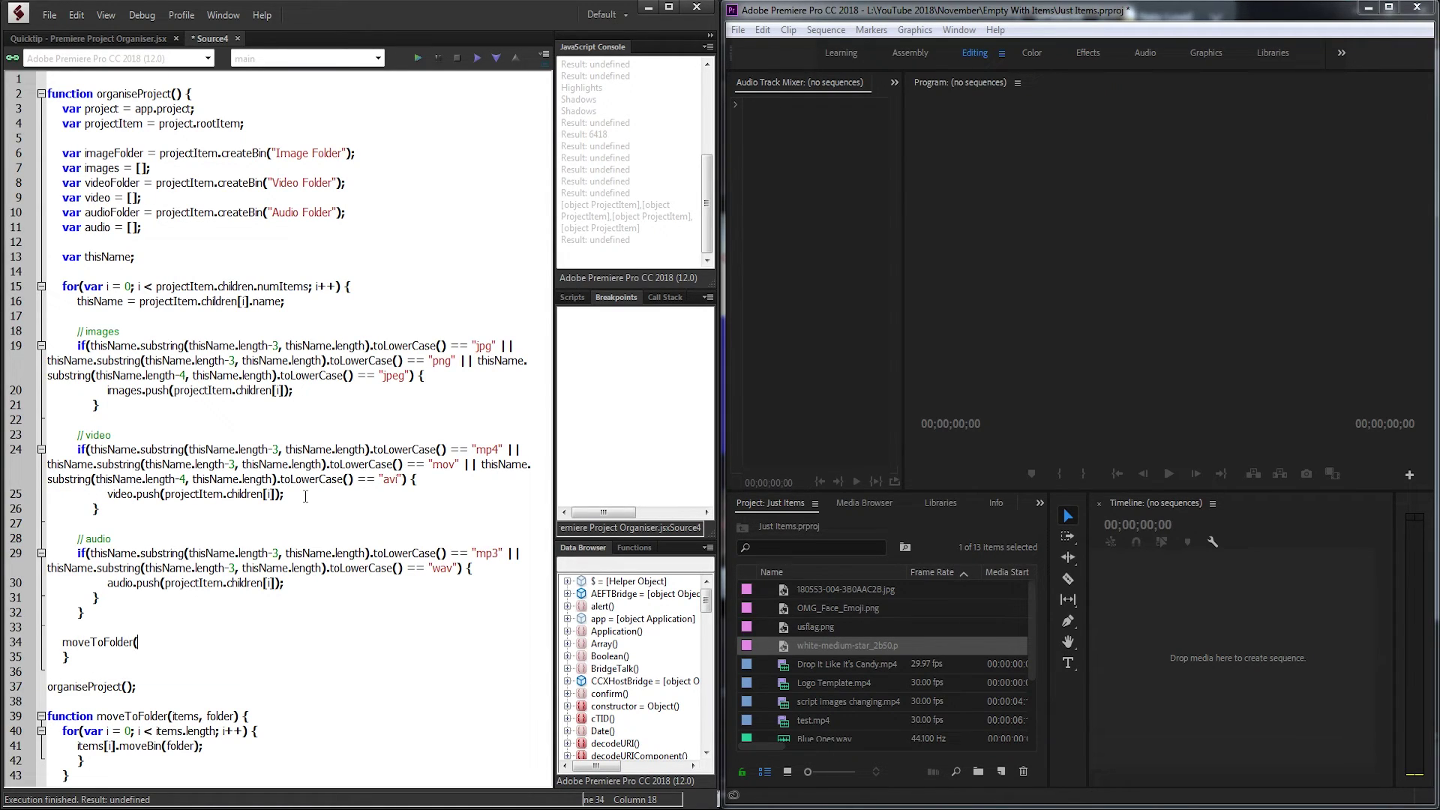
text(images, image)
text(Folder);)
Duplicate the moveToFolder(images, imageFolder); call onto two more lines.
key(shift+Home)
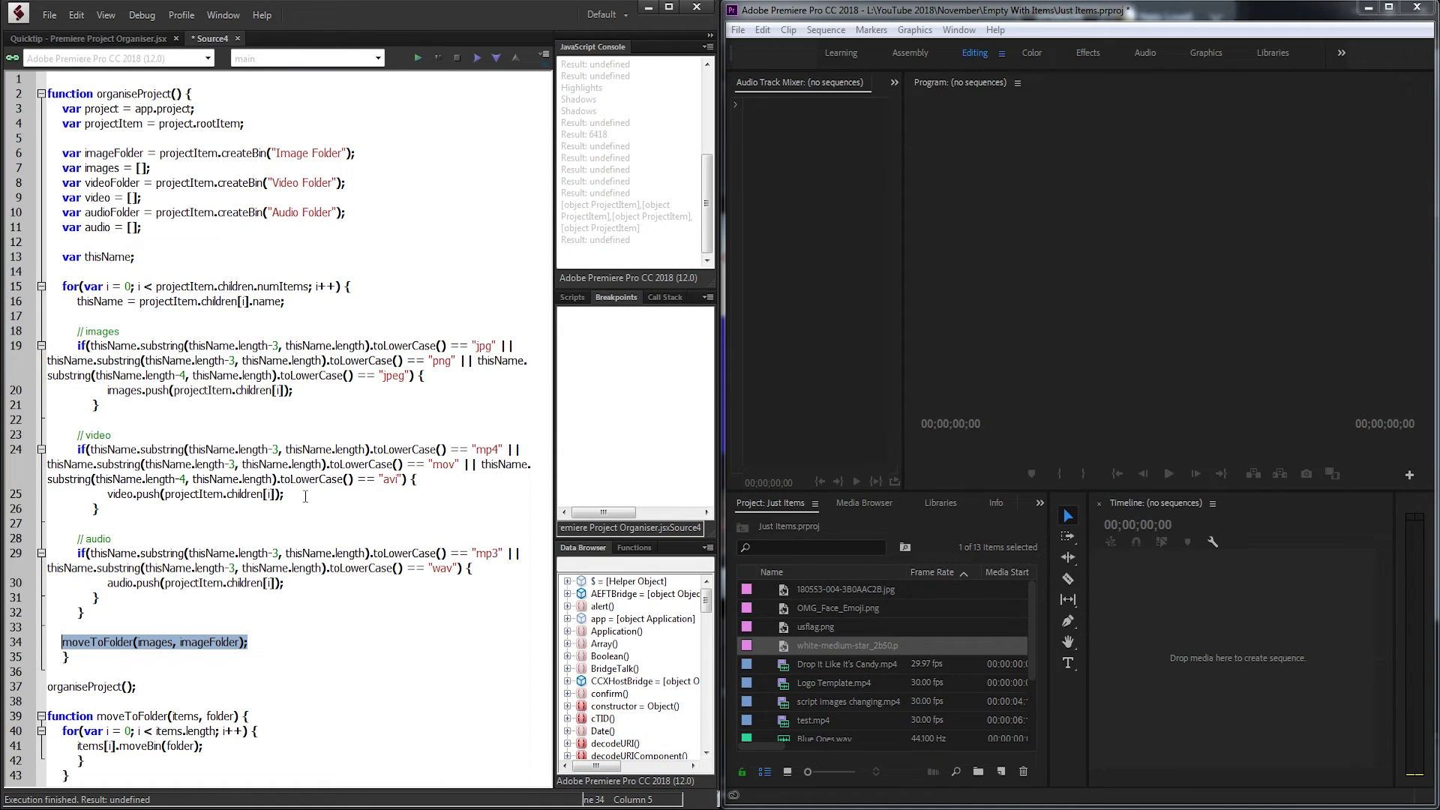
key(ctrl+c)
key(End)
key(Return)
key(ctrl+v)
key(Return)
key(ctrl+v)
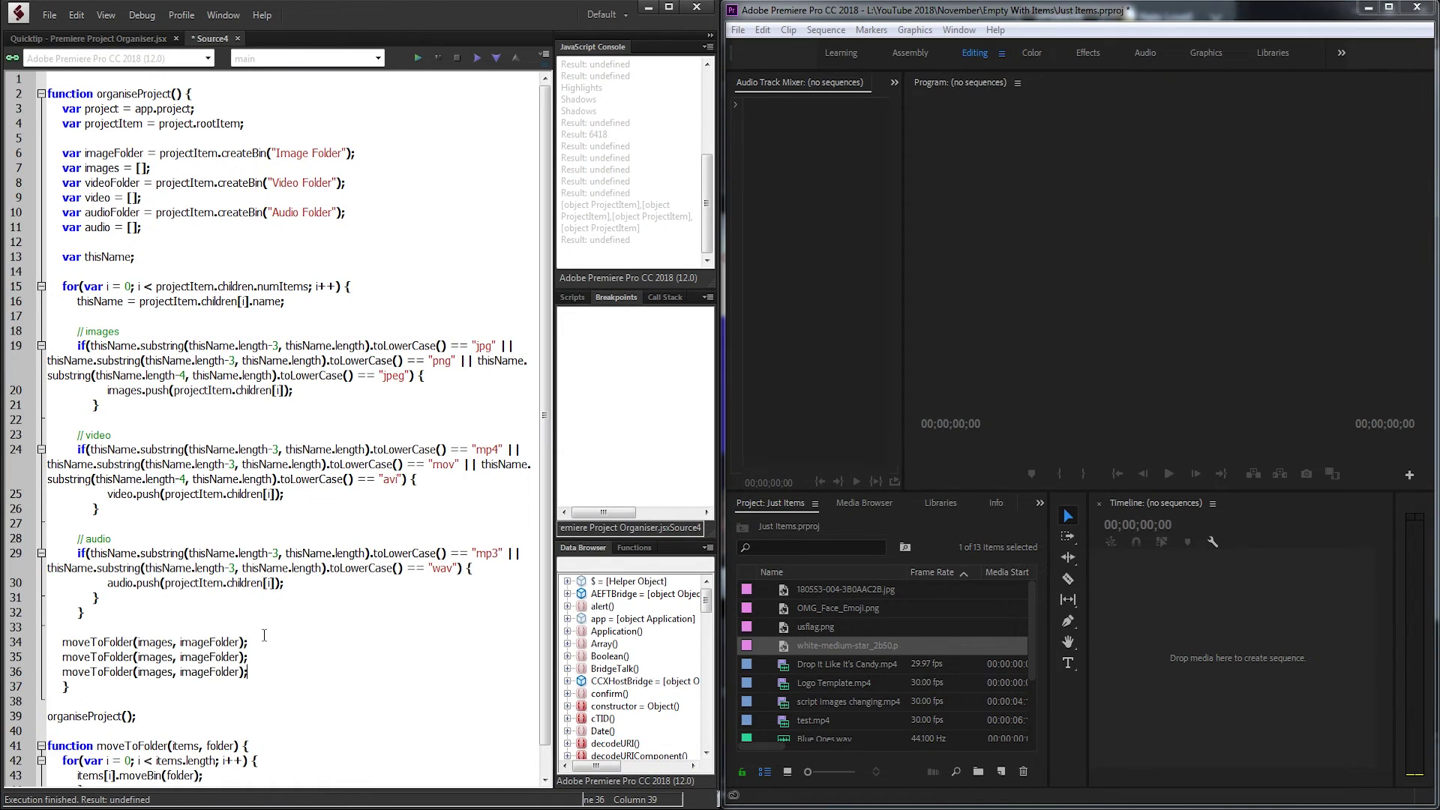
Edit the copies to send video to videoFolder and audio to audioFolder.
double_click(154, 657)
text(video)
drag(171, 657, 199, 659)
key(BackSpace)
text(video)
double_click(153, 672)
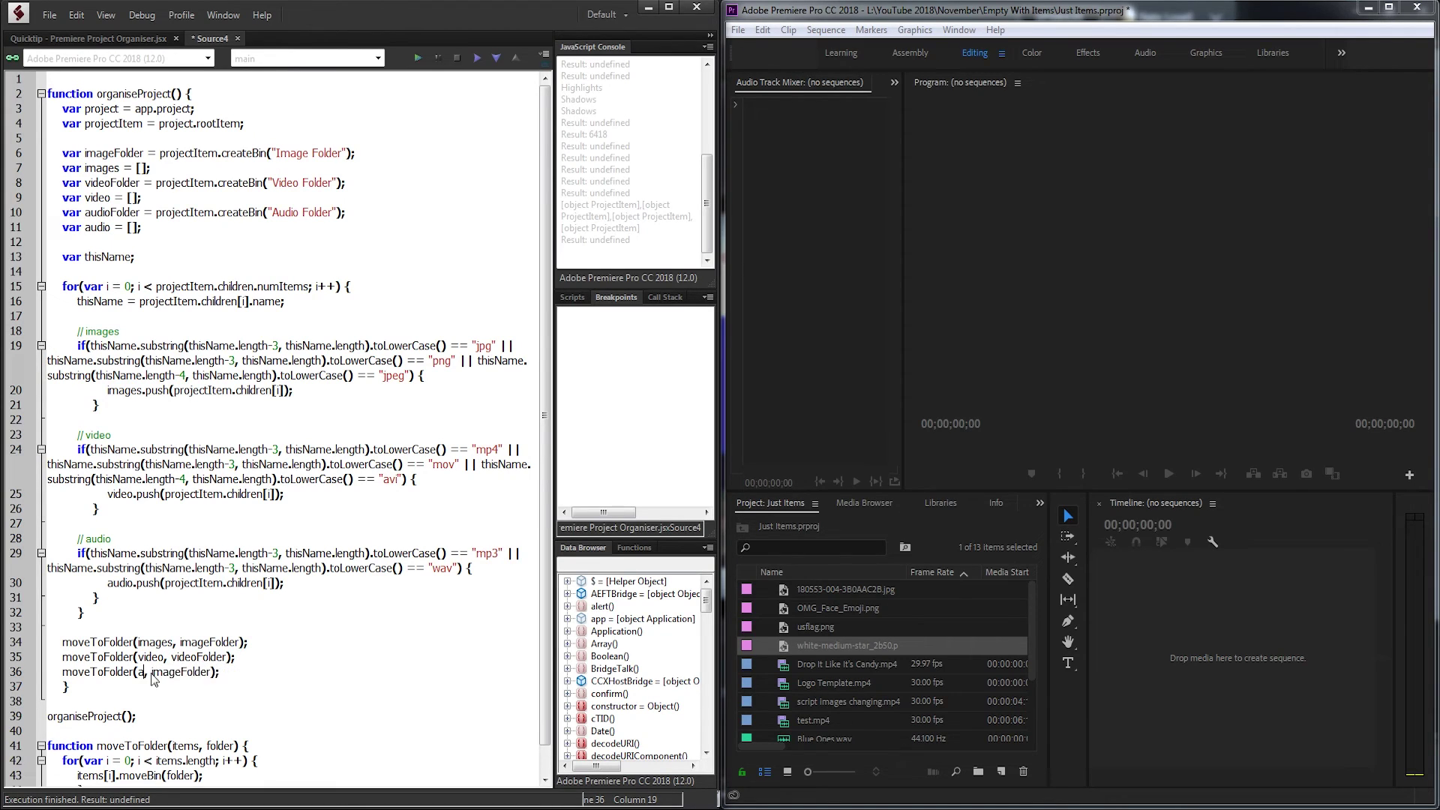
text(audio)
drag(171, 672, 198, 672)
text(audio)
Run the script and expand the new bins in Premiere's Project panel to check their clips.
click(415, 55)
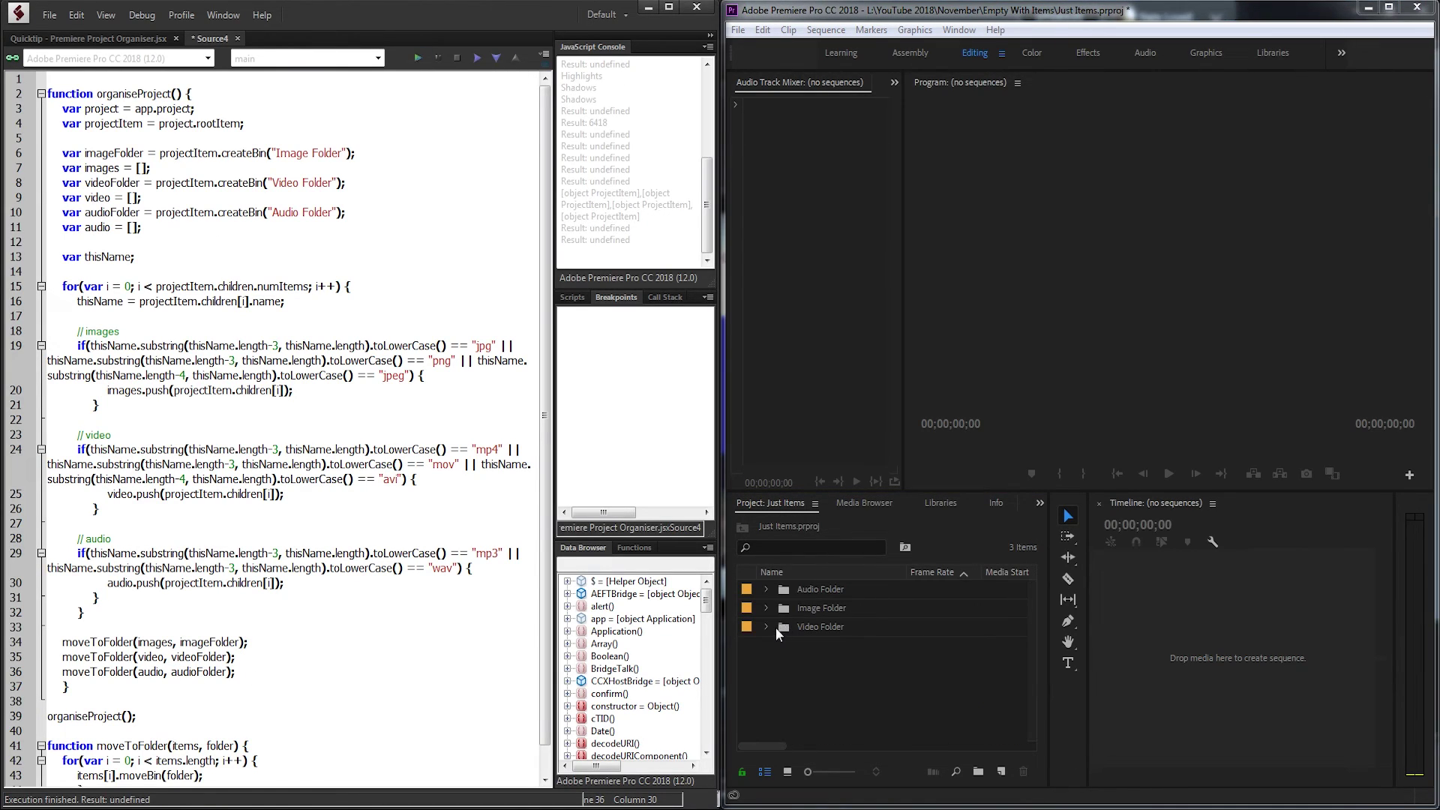
click(768, 626)
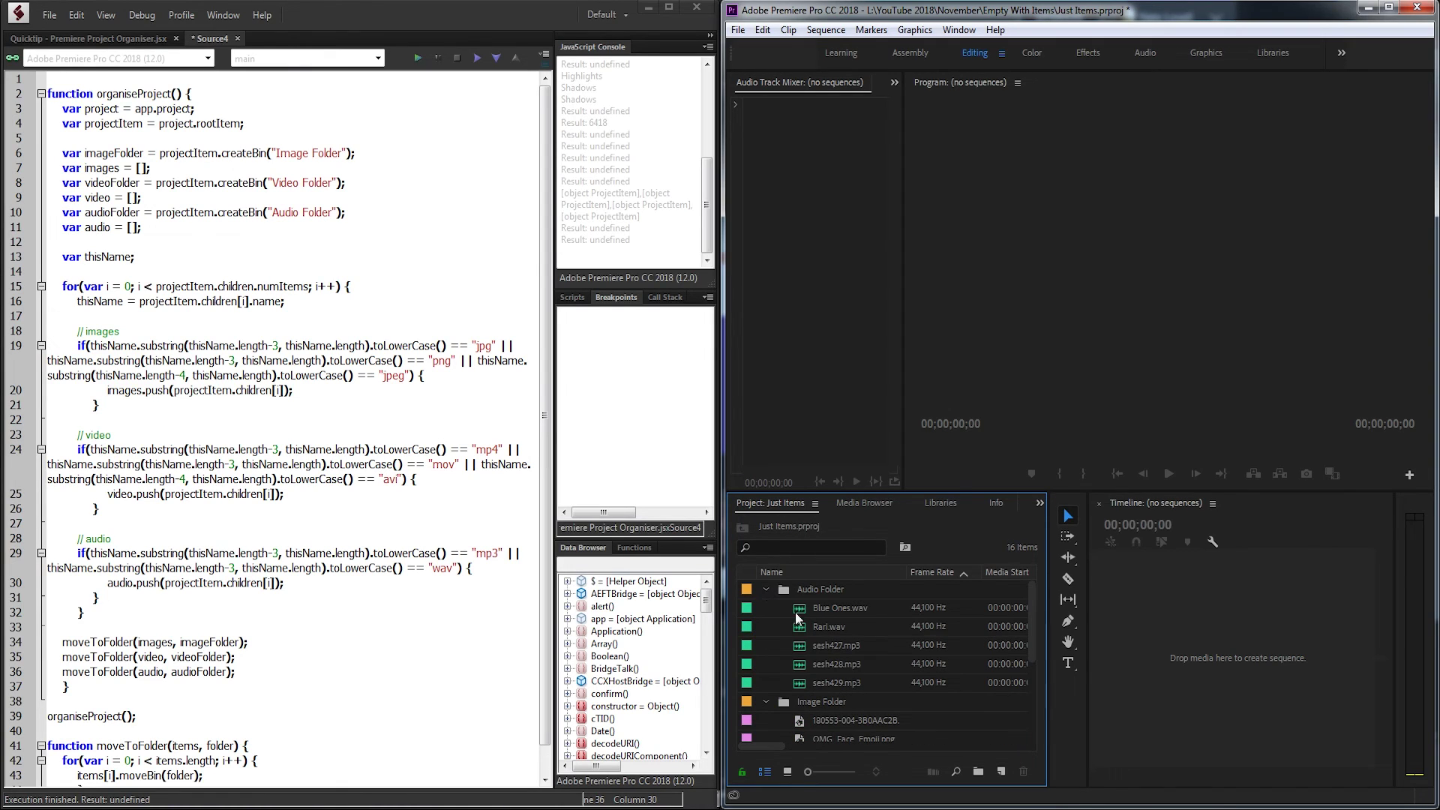
click(843, 641)
scroll(844, 638, down, 1)
scroll(851, 634, down, 1)
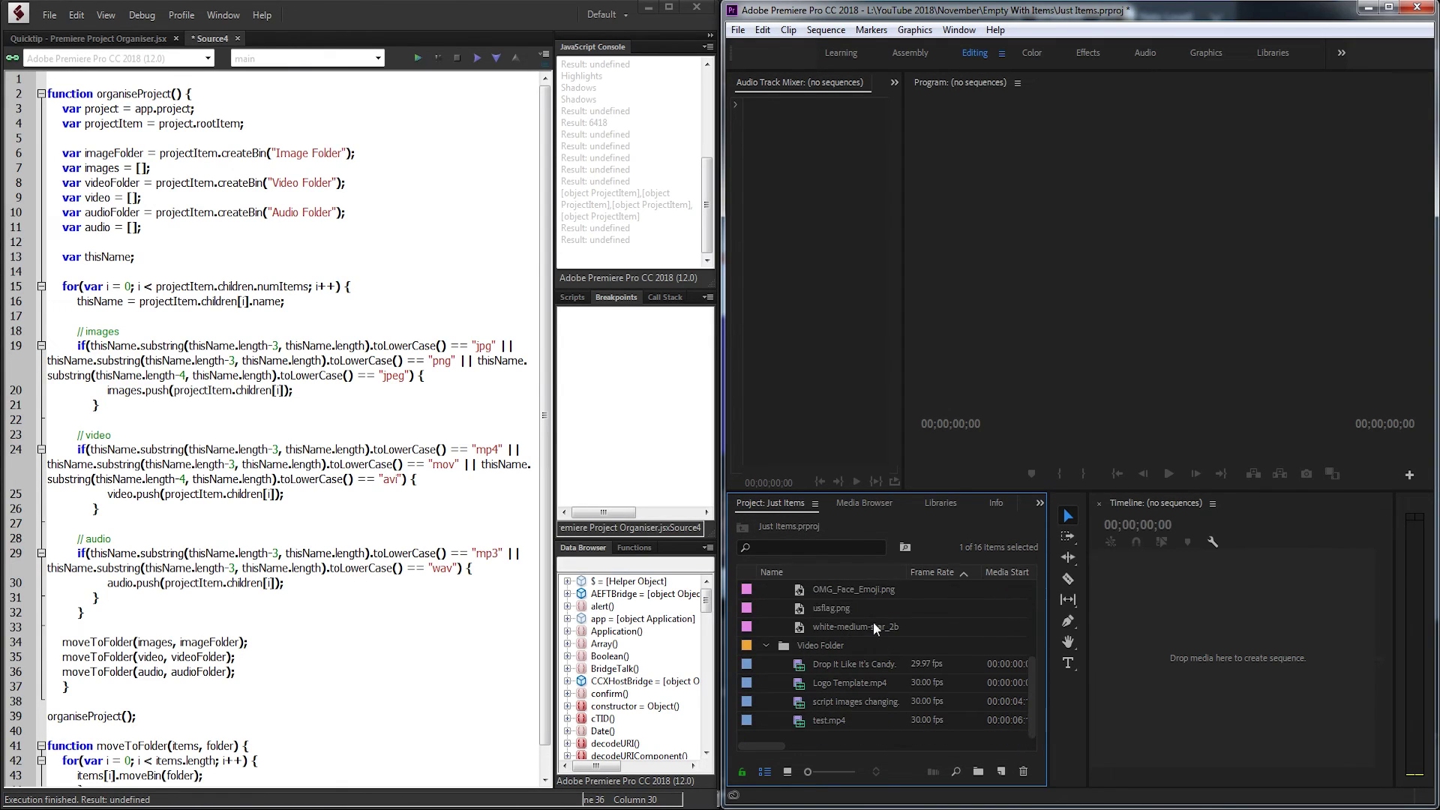